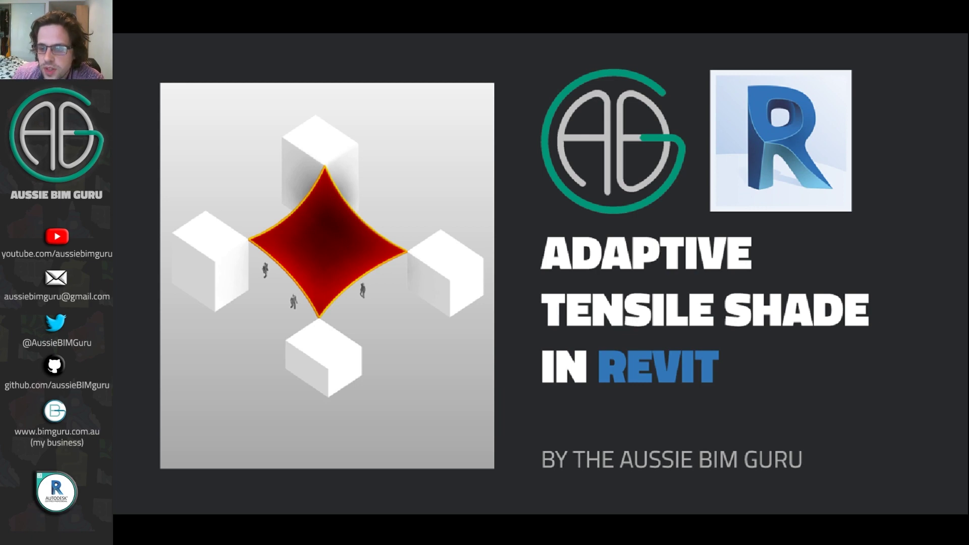
pyautogui.click(806, 320)
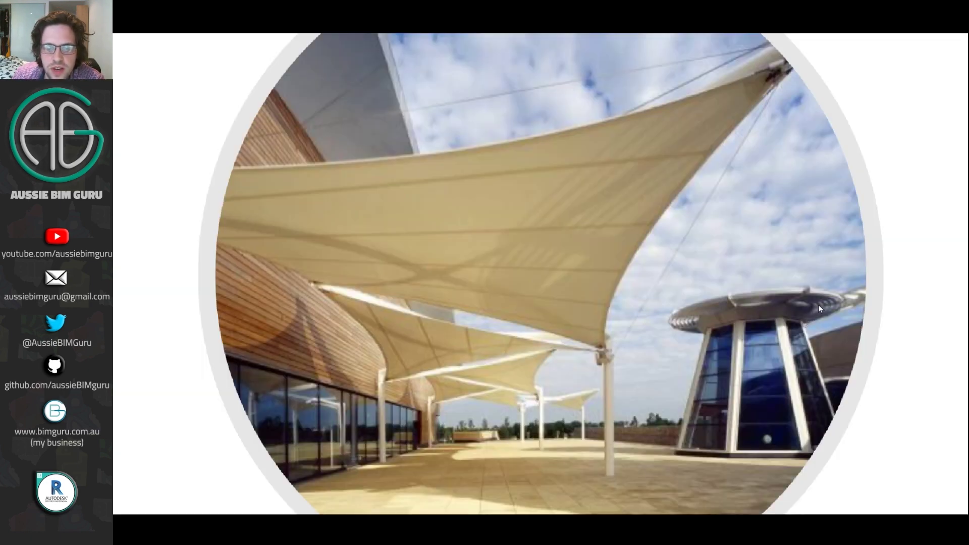
pyautogui.click(845, 296)
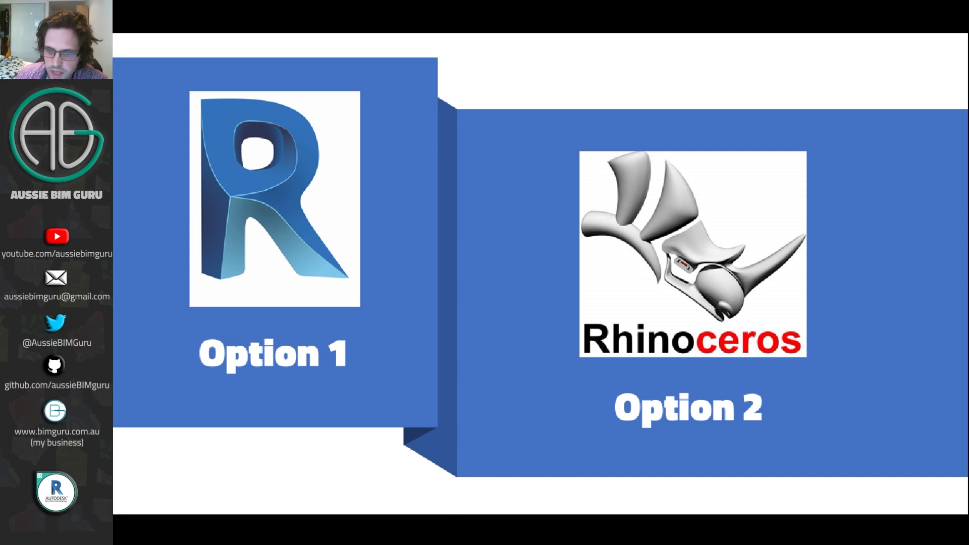
pyautogui.click(289, 378)
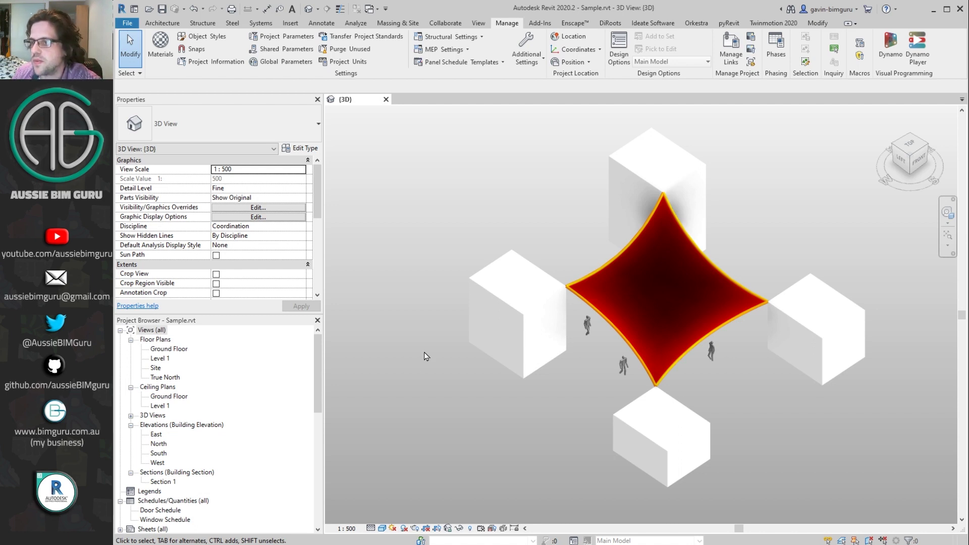
# Examine the finished tensile shade's instance properties and its shape between the four blocks
pyautogui.click(628, 253)
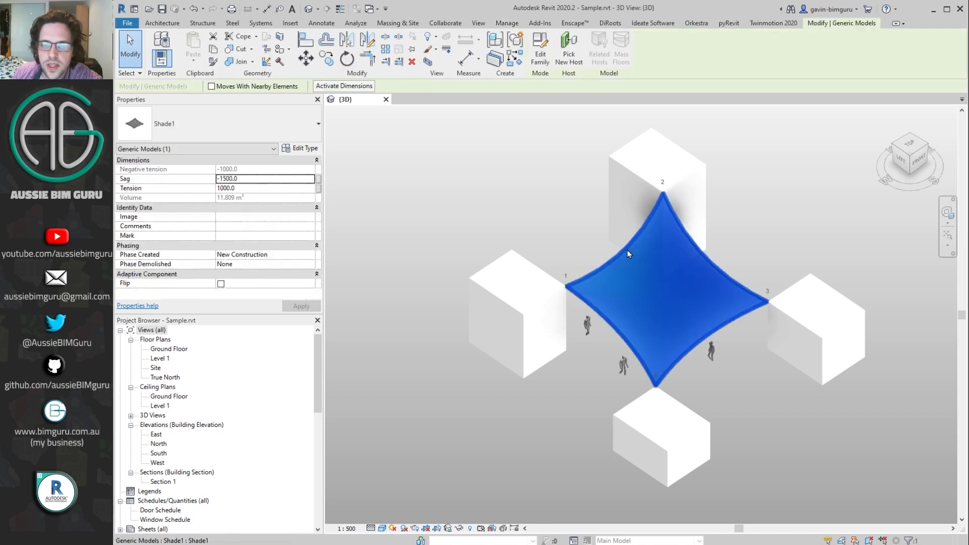
pyautogui.keyDown('shift'); pyautogui.moveTo(628, 253); pyautogui.dragTo(654, 378, button='middle'); pyautogui.keyUp('shift')
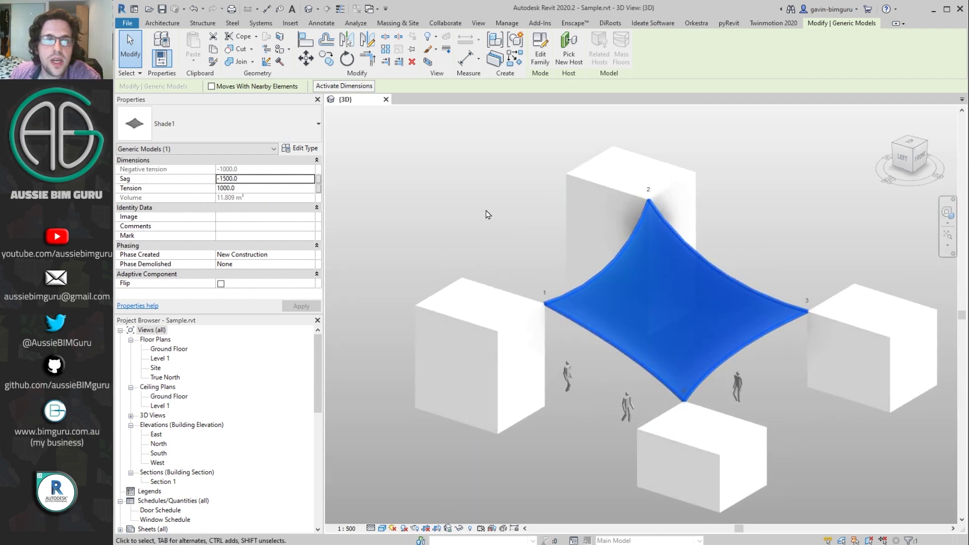
pyautogui.click(128, 35)
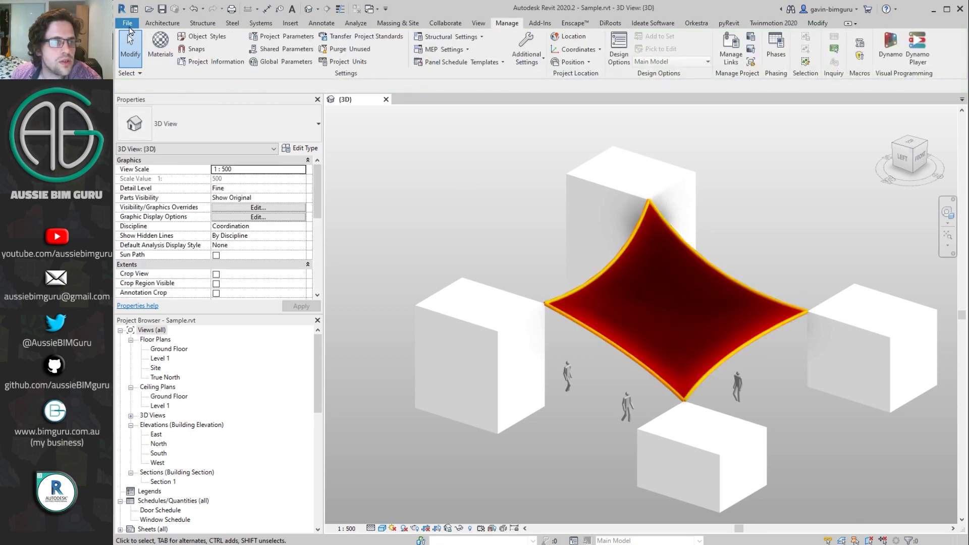
# Create a new family from the Metric Generic Model Adaptive.rft template
pyautogui.click(128, 28)
pyautogui.moveTo(151, 64)
pyautogui.click(275, 97)
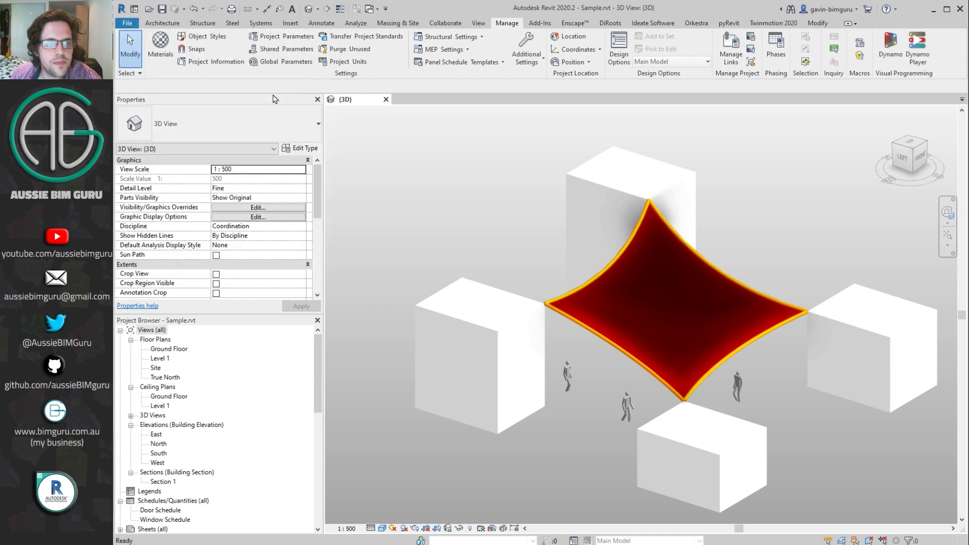
pyautogui.scroll(-10, 405, 276)
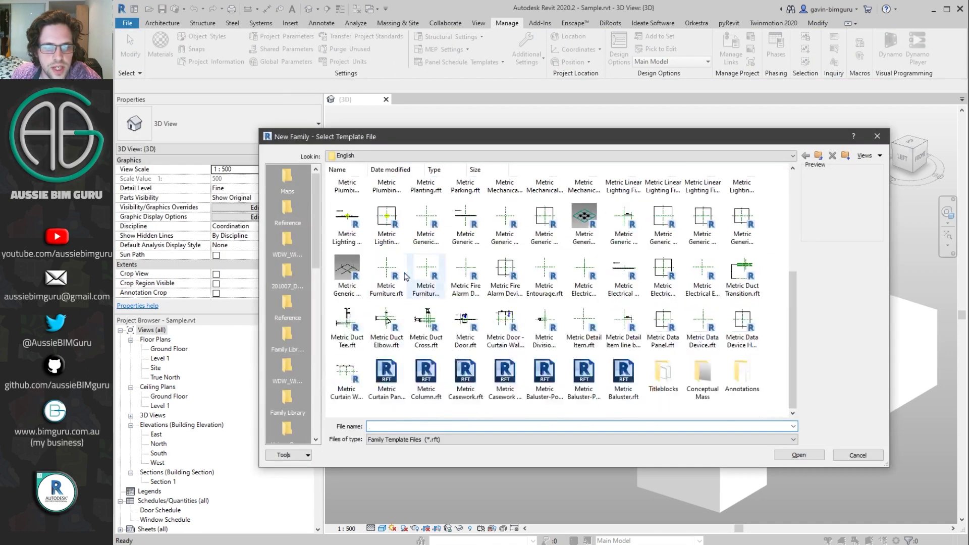
pyautogui.click(337, 269)
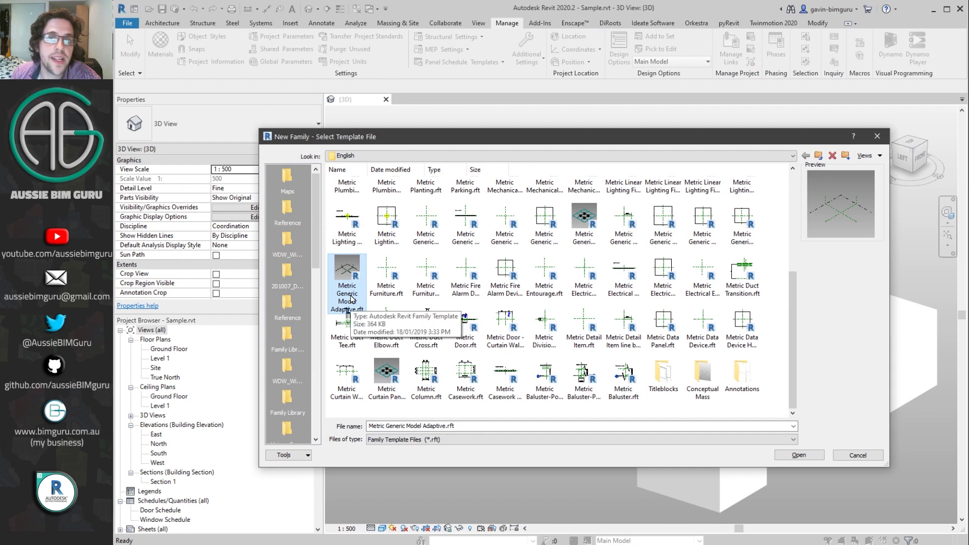
pyautogui.click(797, 455)
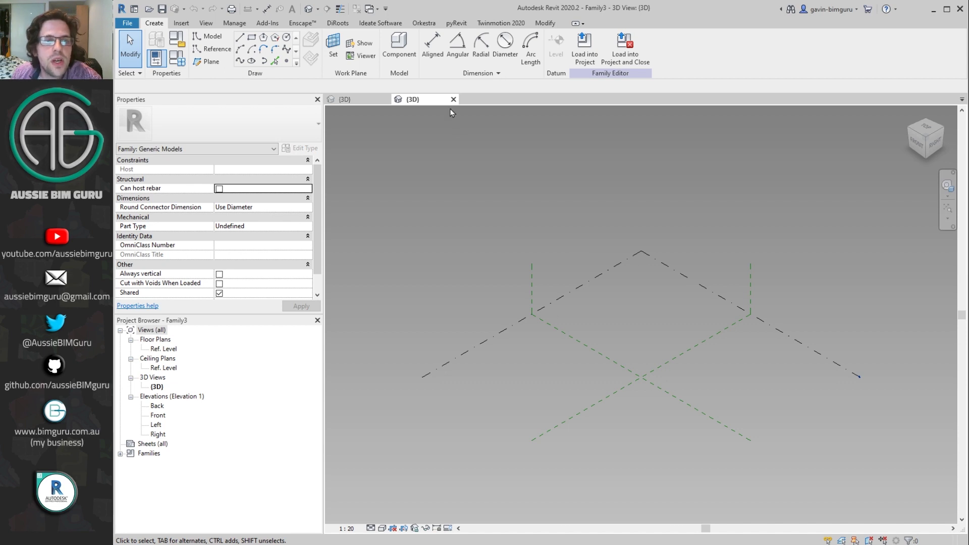
# Place four reference points on the Ref. Level plane, arranged as a quadrilateral around the crossing of the centre reference planes
pyautogui.click(287, 61)
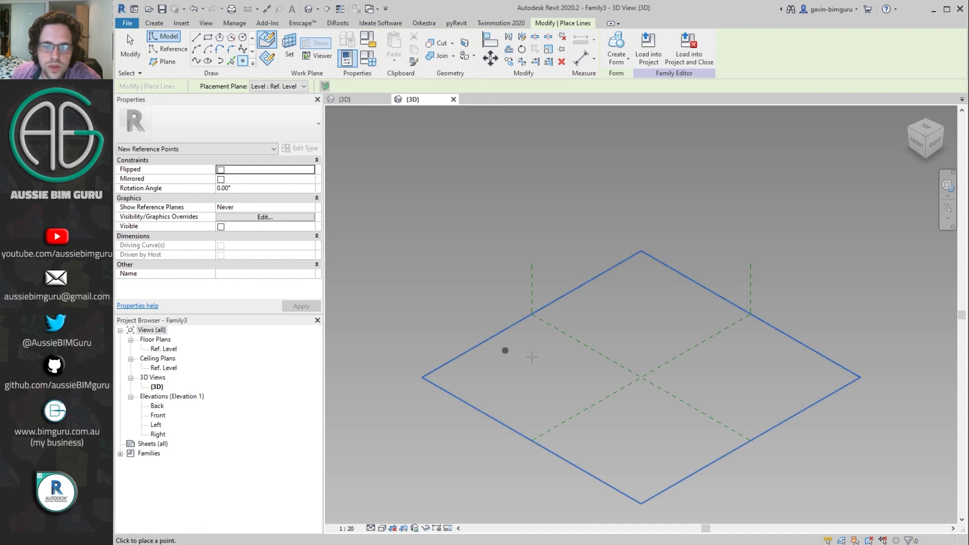
pyautogui.click(535, 374)
pyautogui.click(659, 315)
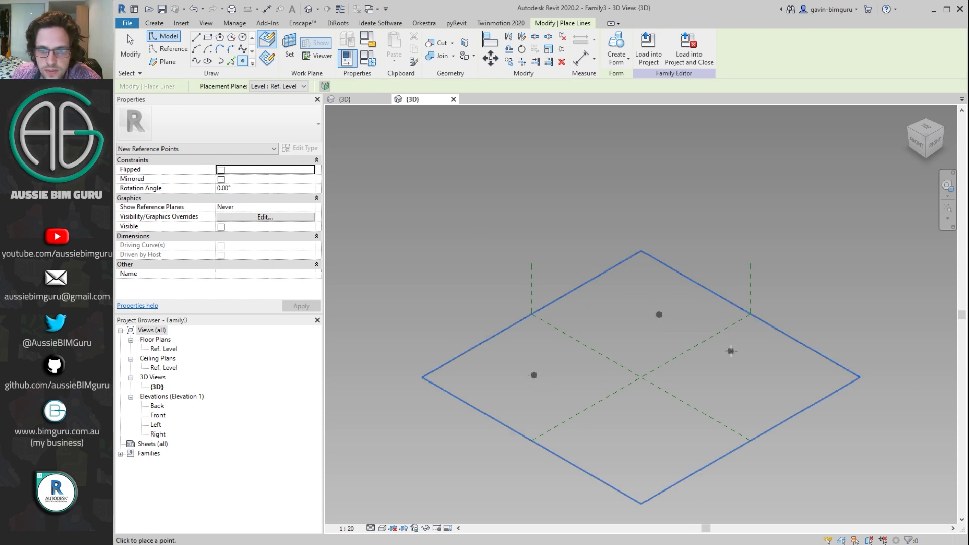
pyautogui.click(758, 363)
pyautogui.click(648, 445)
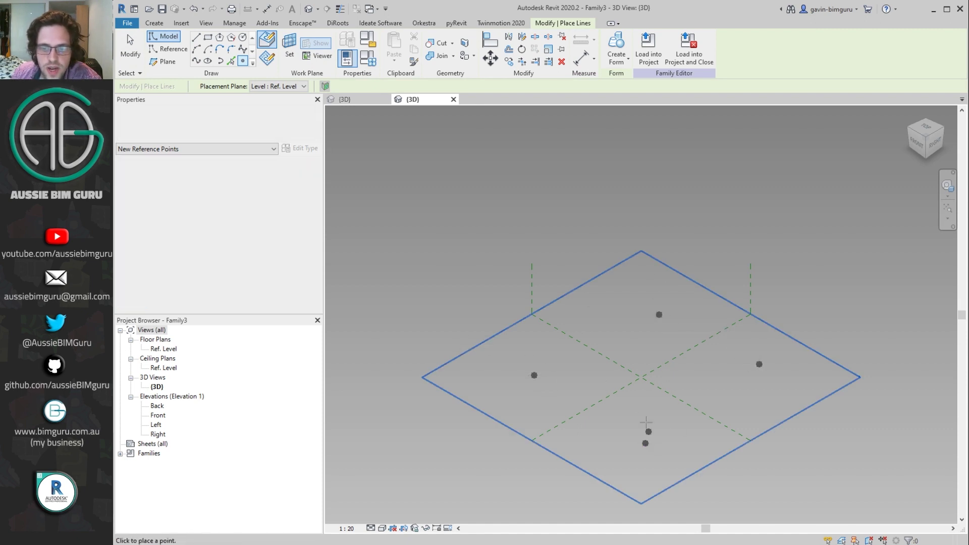
pyautogui.scroll(2, 617, 391)
pyautogui.press('Escape')
pyautogui.press('Escape')
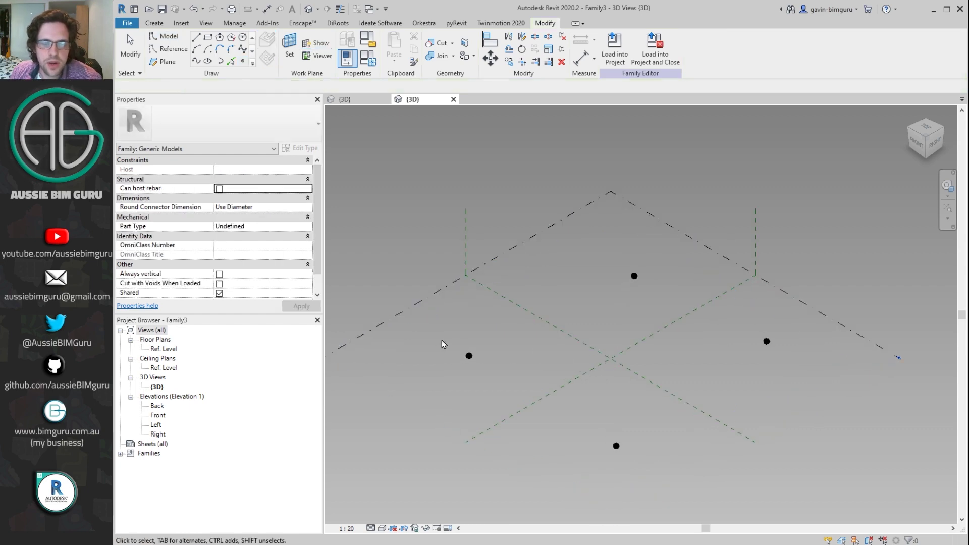
# Convert all four reference points into adaptive placement points with Make Adaptive
pyautogui.moveTo(438, 339); pyautogui.dragTo(530, 389)
pyautogui.keyDown('ctrl'); pyautogui.moveTo(611, 242); pyautogui.dragTo(689, 321); pyautogui.keyUp('ctrl')
pyautogui.keyDown('ctrl'); pyautogui.click(766, 341); pyautogui.keyUp('ctrl')
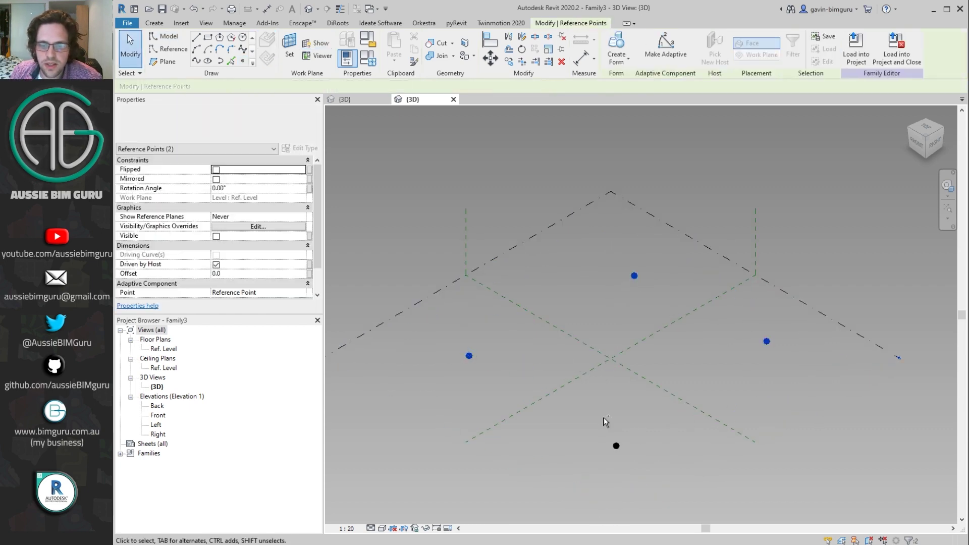
pyautogui.keyDown('ctrl'); pyautogui.click(617, 446); pyautogui.keyUp('ctrl')
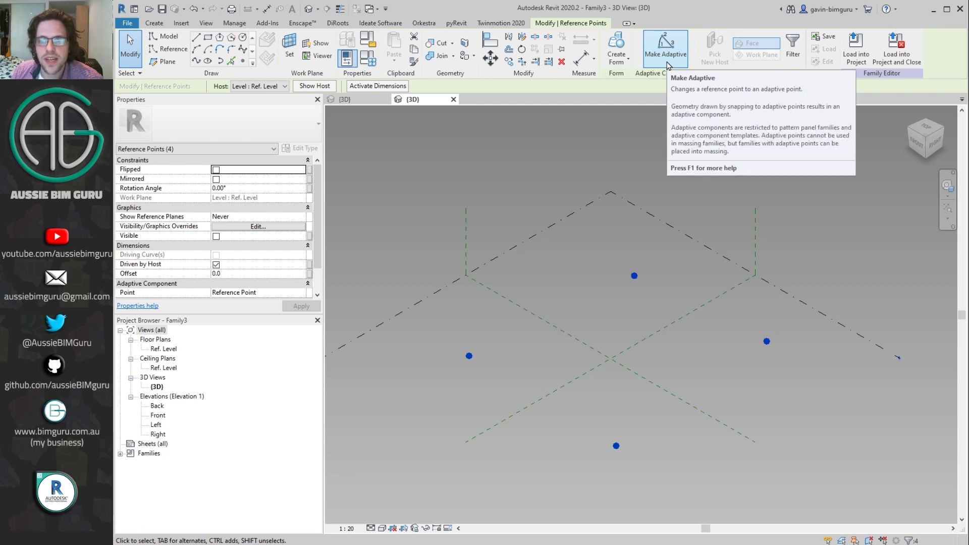
pyautogui.click(666, 56)
pyautogui.click(599, 316)
pyautogui.scroll(3, 419, 389)
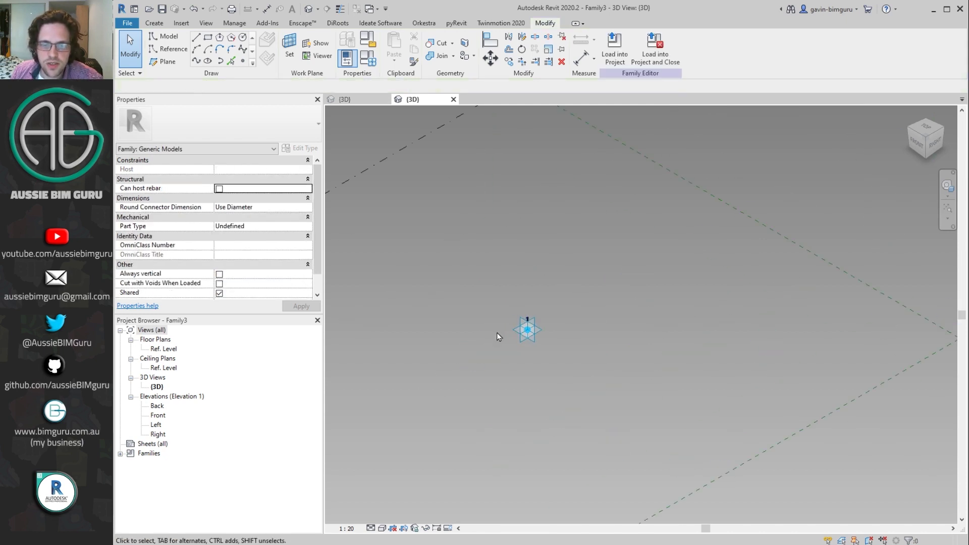
pyautogui.moveTo(607, 283); pyautogui.dragTo(519, 359, button='middle')
pyautogui.scroll(-4, 519, 360)
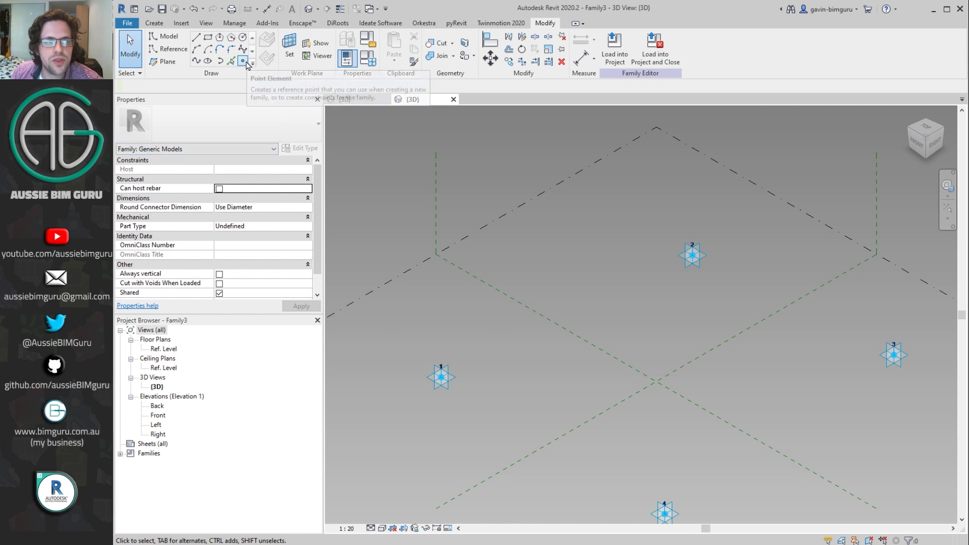
# Connect adaptive points 1, 2, 3 and 4 pairwise into a closed loop using Spline Through Points
pyautogui.click(443, 377)
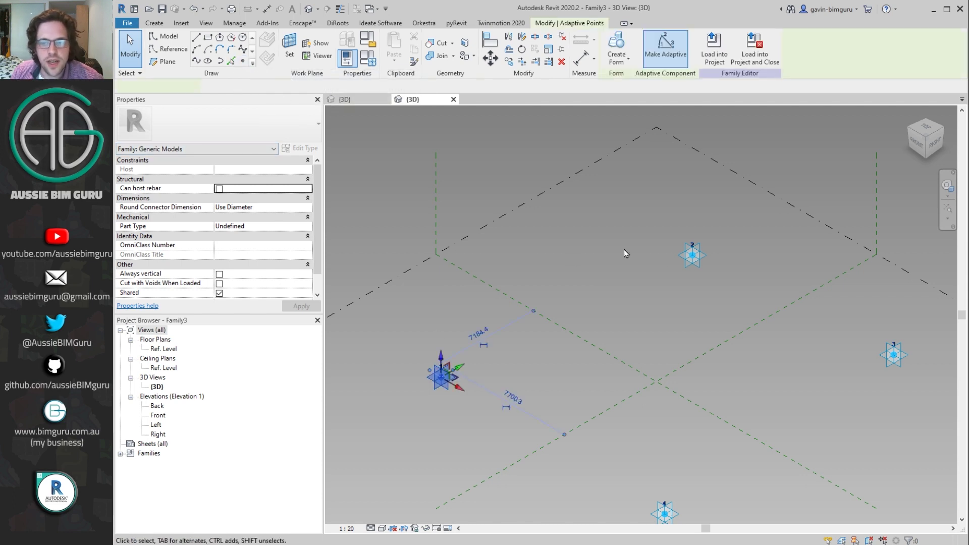
pyautogui.keyDown('ctrl'); pyautogui.click(693, 258); pyautogui.keyUp('ctrl')
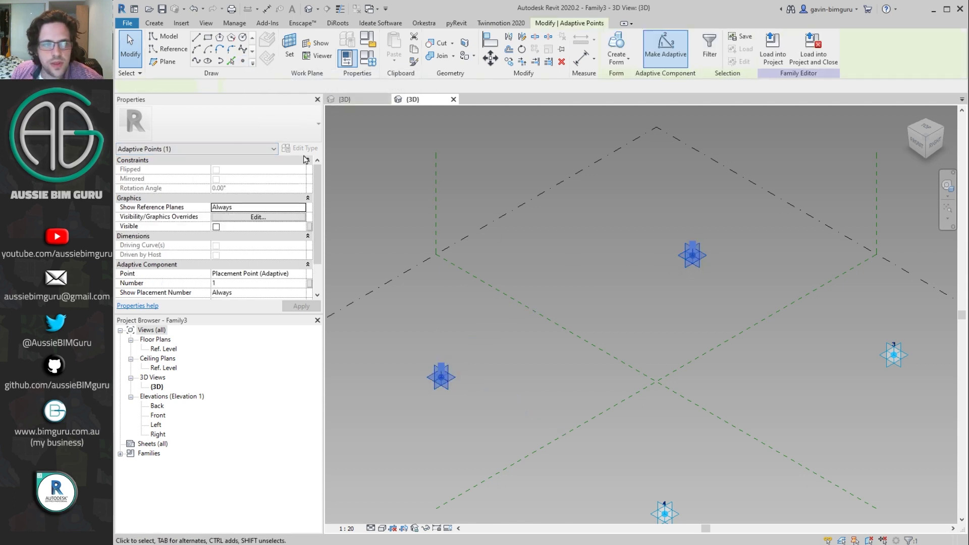
pyautogui.click(196, 61)
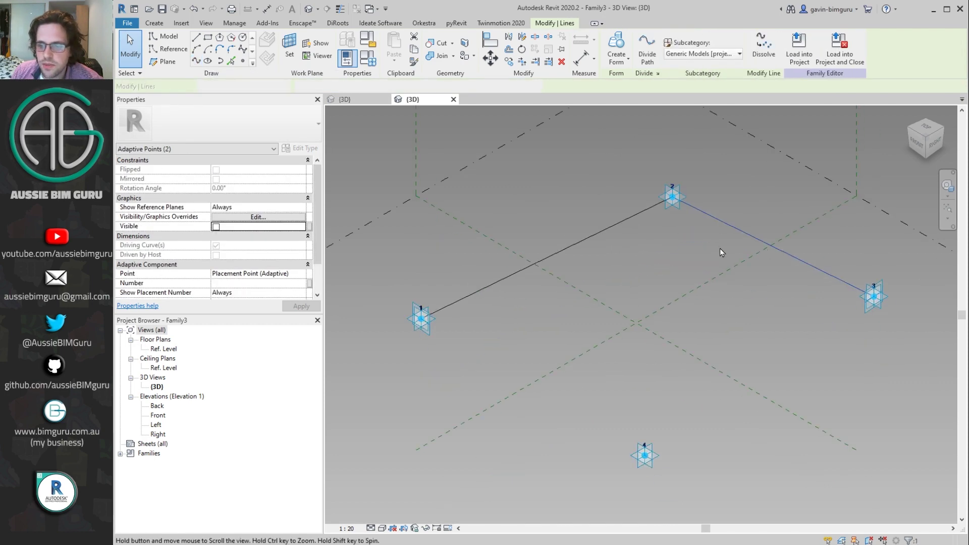
pyautogui.moveTo(848, 259); pyautogui.dragTo(912, 358)
pyautogui.keyDown('ctrl'); pyautogui.click(644, 455); pyautogui.keyUp('ctrl')
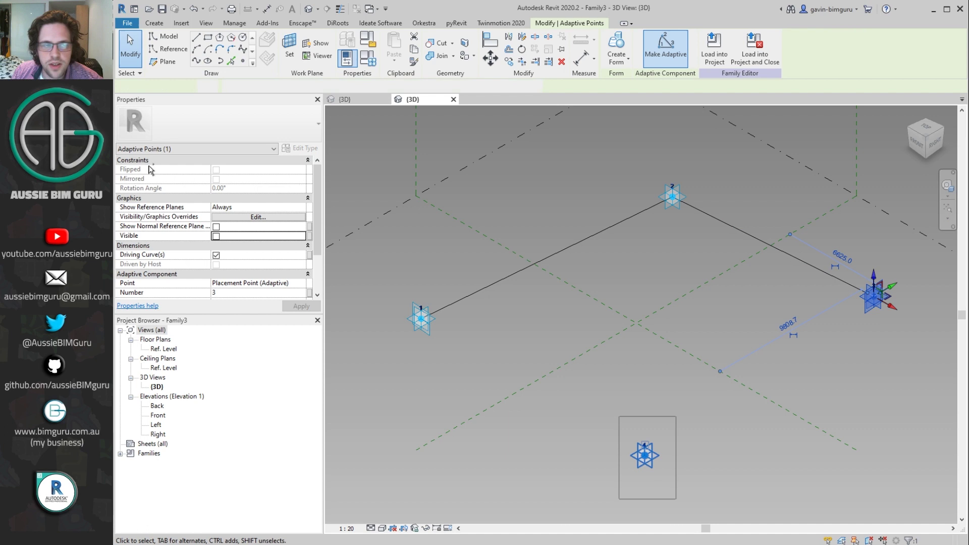
pyautogui.click(194, 62)
pyautogui.moveTo(390, 288); pyautogui.dragTo(466, 360)
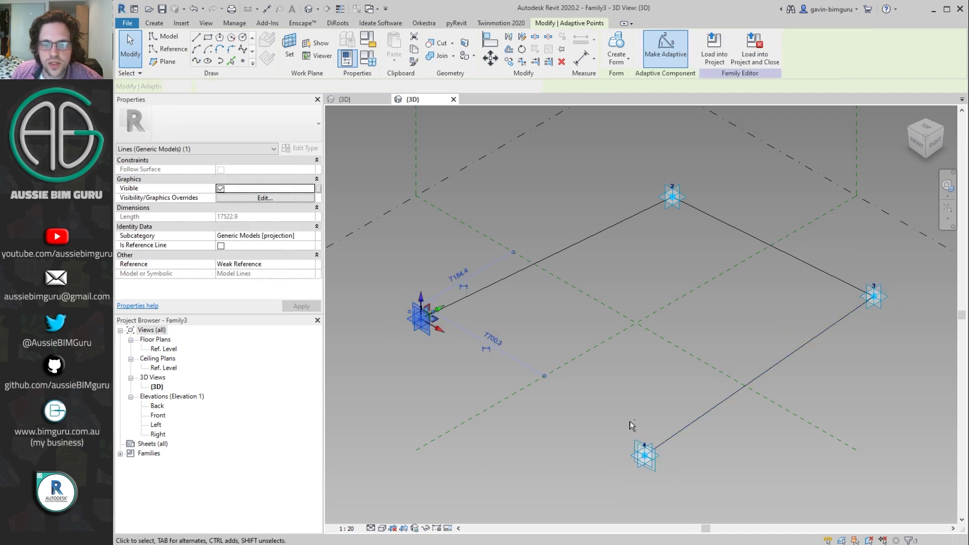
pyautogui.keyDown('ctrl'); pyautogui.moveTo(630, 422); pyautogui.dragTo(695, 483); pyautogui.keyUp('ctrl')
pyautogui.keyDown('ctrl'); pyautogui.click(645, 456); pyautogui.keyUp('ctrl')
pyautogui.click(197, 61)
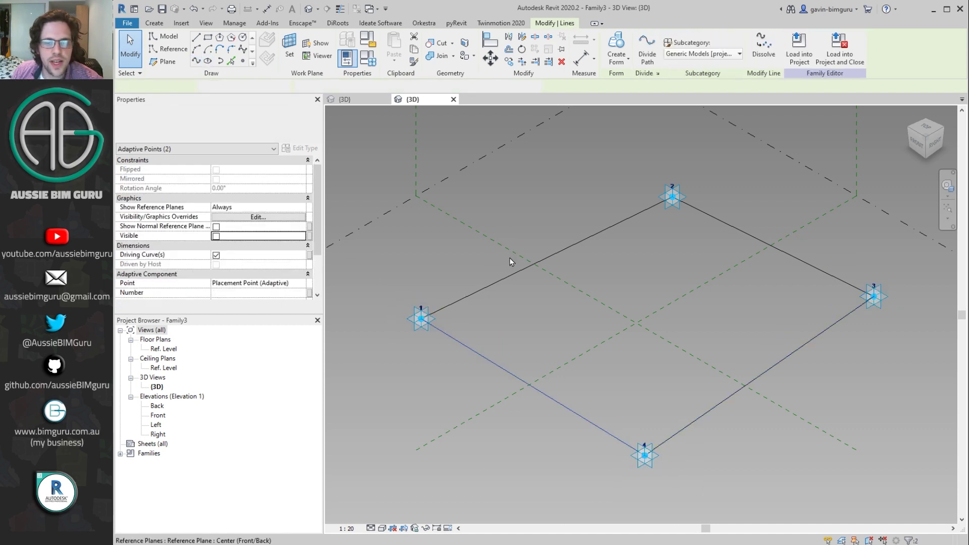
# Convert the closed chain of four model lines into reference lines
pyautogui.press('Tab')
pyautogui.click(517, 271)
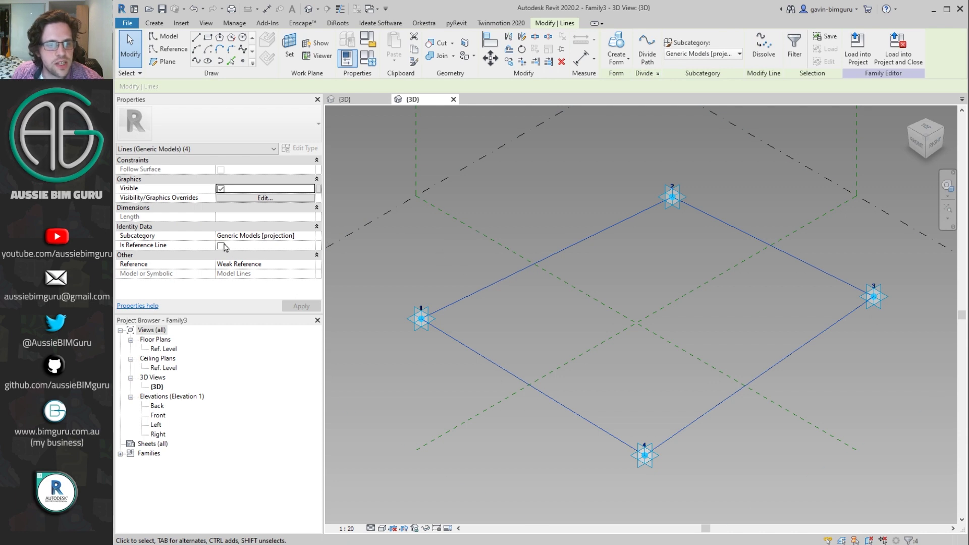
pyautogui.click(221, 245)
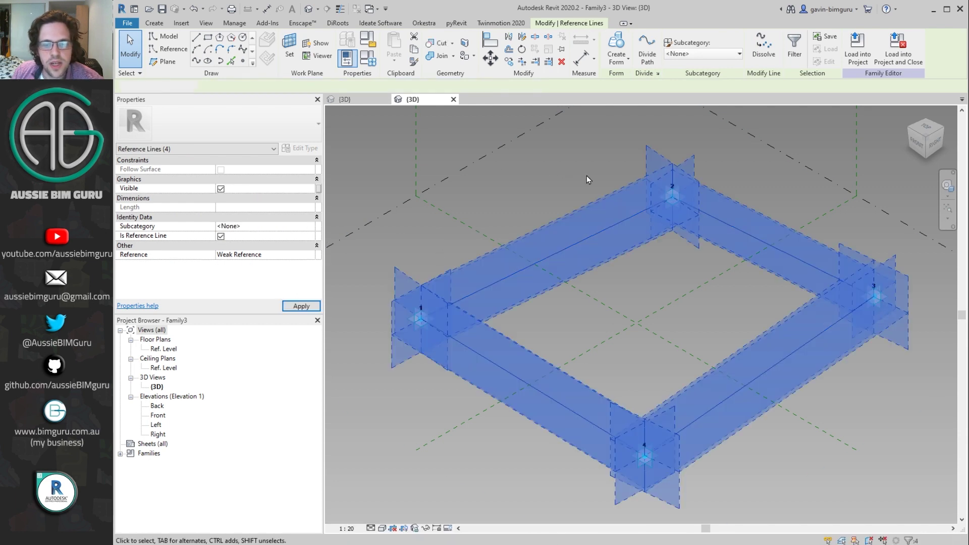
pyautogui.click(558, 167)
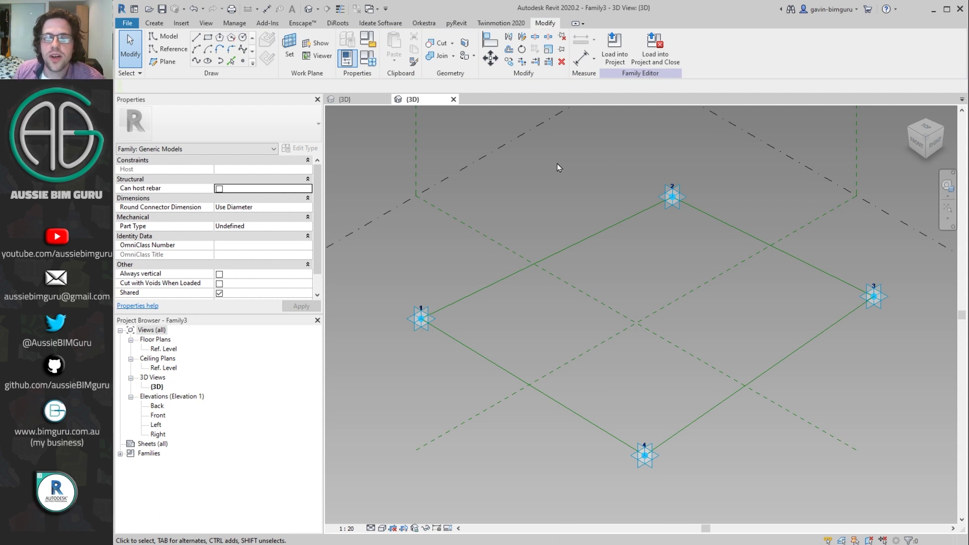
# Try a flat solid form across the four reference lines and raise adaptive point 1 to test how the surface warps
pyautogui.click(626, 222)
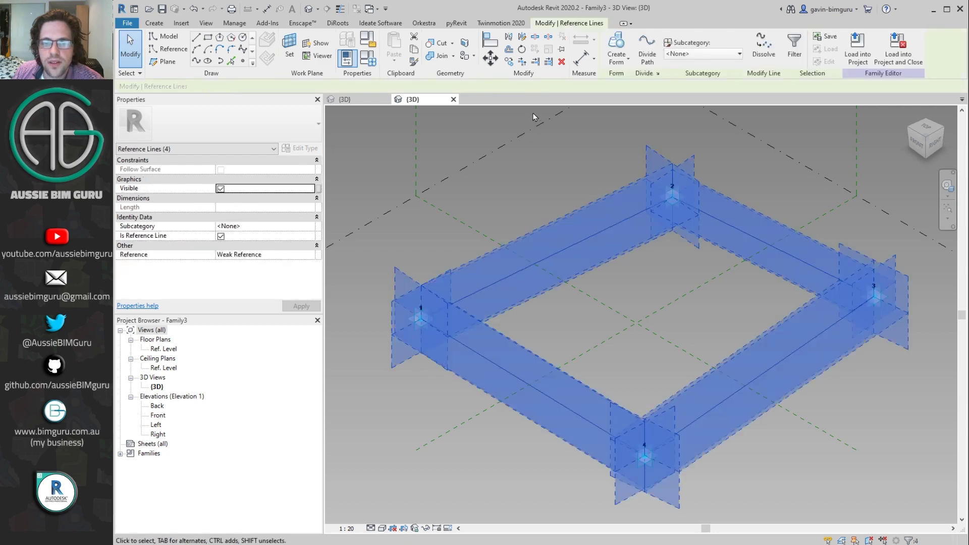
pyautogui.click(620, 67)
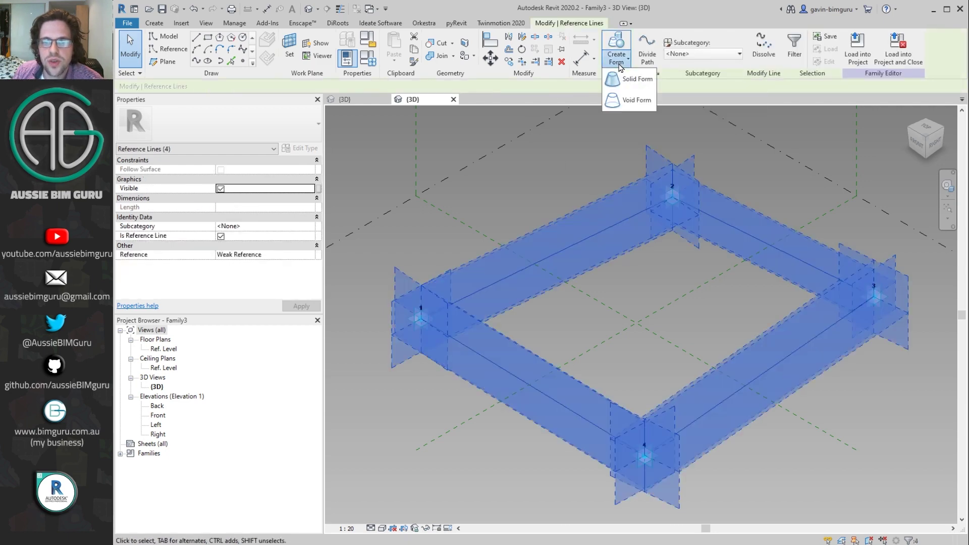
pyautogui.click(629, 78)
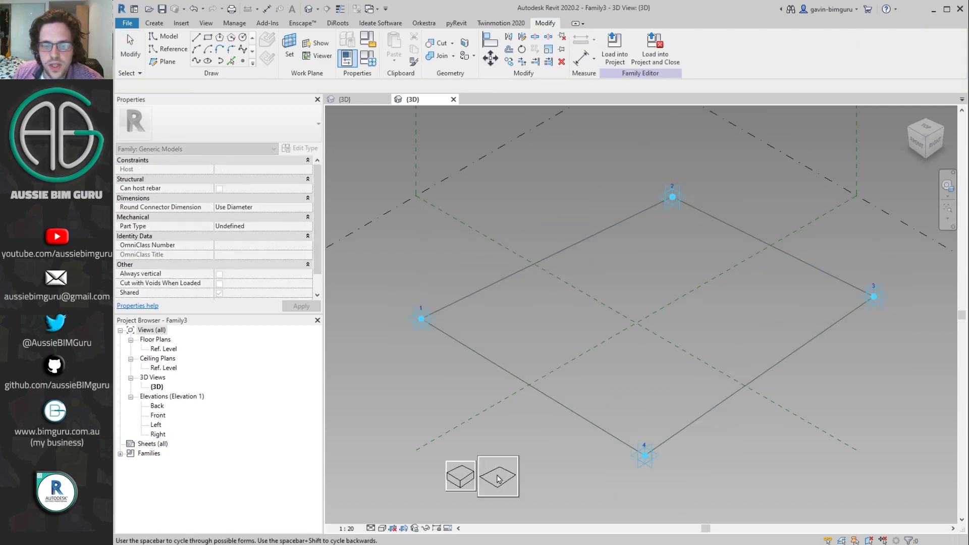
pyautogui.click(492, 476)
pyautogui.click(421, 317)
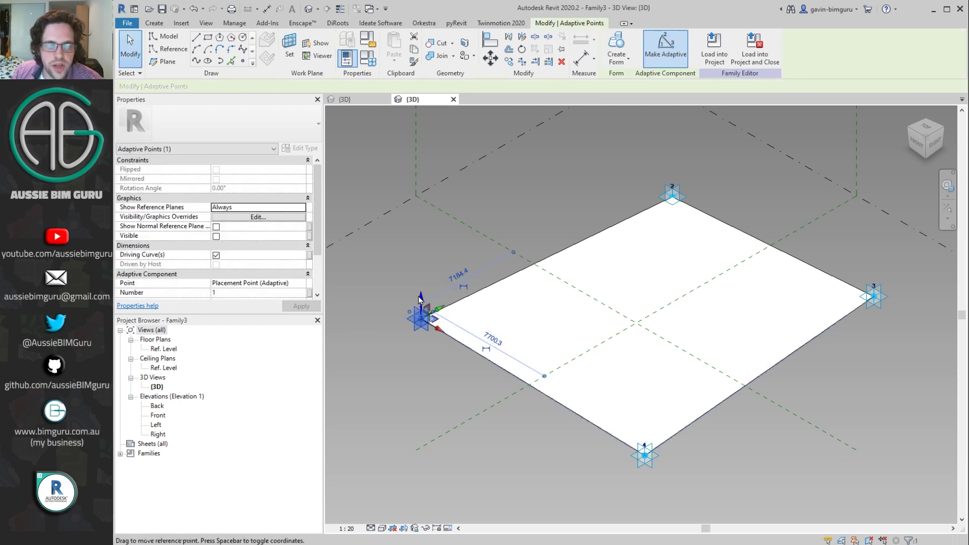
pyautogui.press('Escape')
pyautogui.keyDown('shift'); pyautogui.moveTo(688, 314); pyautogui.dragTo(506, 226, button='middle'); pyautogui.keyUp('shift')
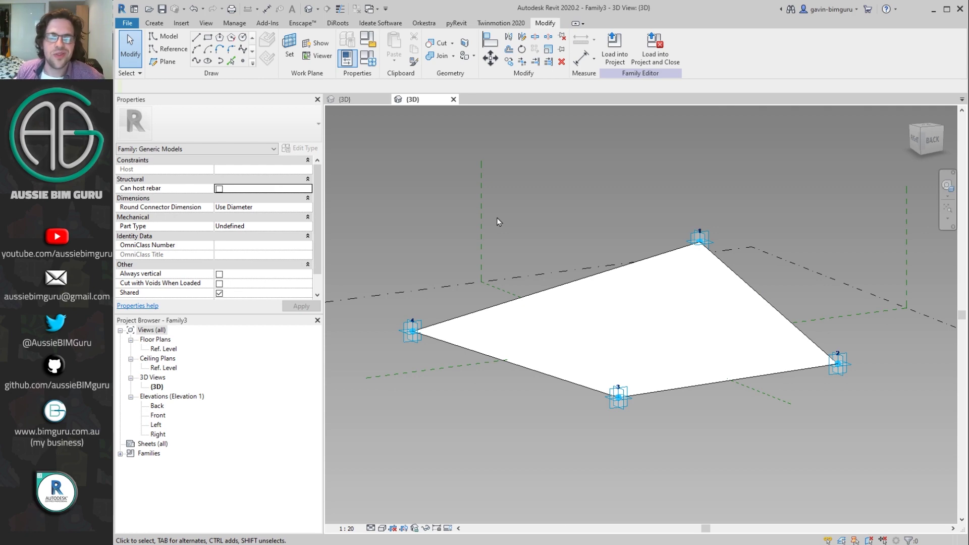
pyautogui.keyDown('shift'); pyautogui.moveTo(492, 216); pyautogui.dragTo(788, 284, button='middle'); pyautogui.keyUp('shift')
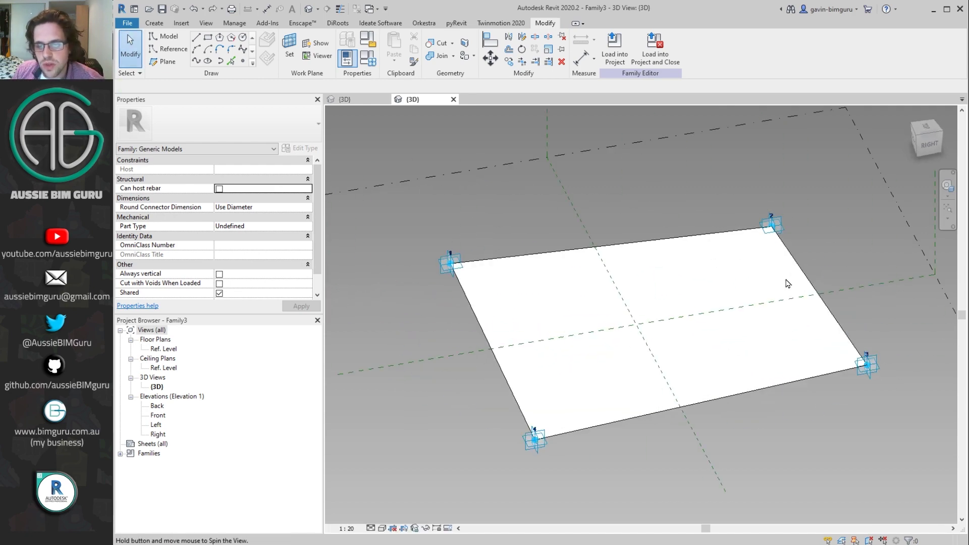
# Undo the test move of adaptive point 1 and the surface form
pyautogui.hotkey('ctrl', 'z')
pyautogui.press('Tab')
pyautogui.keyDown('shift'); pyautogui.moveTo(667, 241); pyautogui.dragTo(696, 274, button='middle'); pyautogui.keyUp('shift')
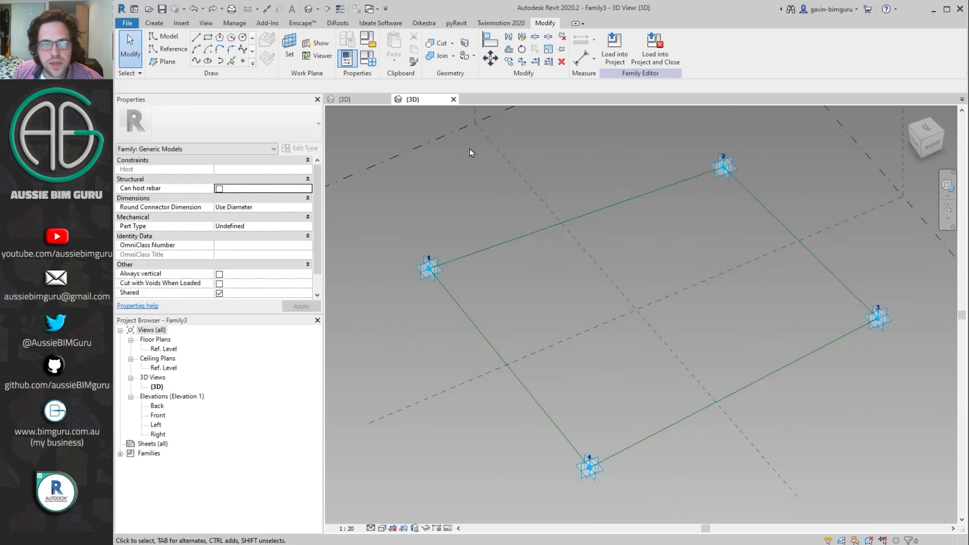
# Place one hosted reference point on each of the four perimeter reference lines, roughly at mid-length
pyautogui.click(243, 61)
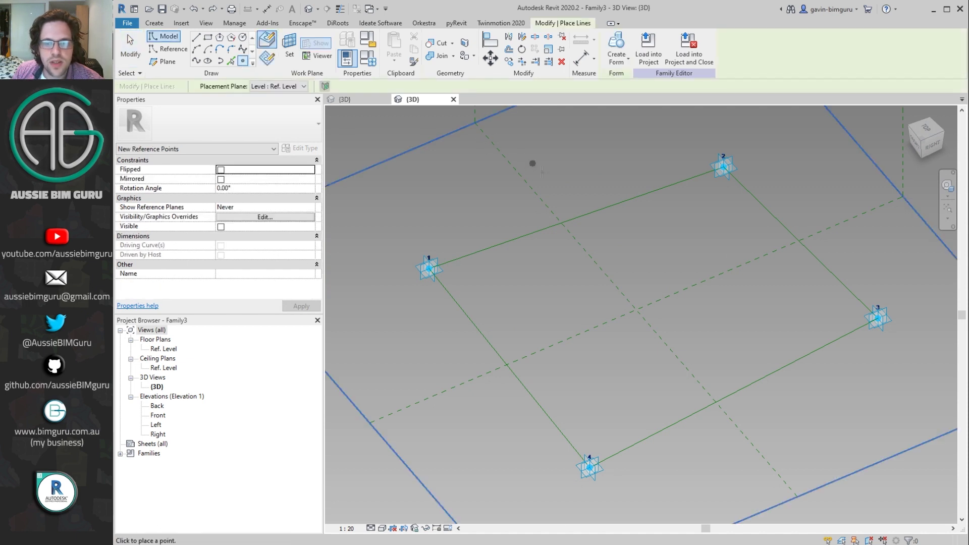
pyautogui.click(581, 216)
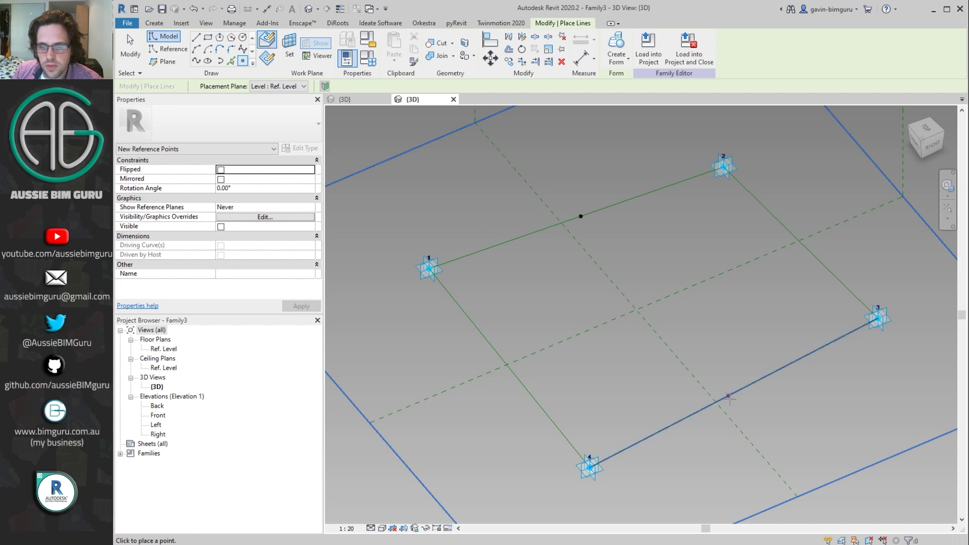
pyautogui.click(729, 395)
pyautogui.click(513, 373)
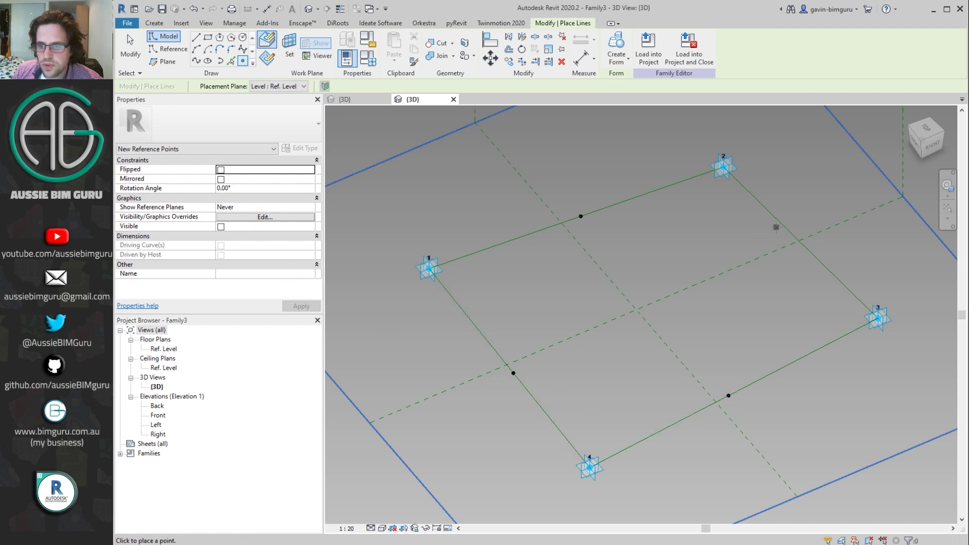
pyautogui.click(777, 227)
pyautogui.press('Escape')
pyautogui.press('Escape')
# Try a Normalized Curve Parameter of 0.2 on the four hosted edge points together, and set it to 0.5
pyautogui.moveTo(762, 218); pyautogui.dragTo(818, 254)
pyautogui.moveTo(569, 194); pyautogui.dragTo(627, 240)
pyautogui.keyDown('ctrl'); pyautogui.moveTo(469, 348); pyautogui.dragTo(565, 424); pyautogui.keyUp('ctrl')
pyautogui.keyDown('ctrl'); pyautogui.moveTo(703, 364); pyautogui.dragTo(762, 444); pyautogui.keyUp('ctrl')
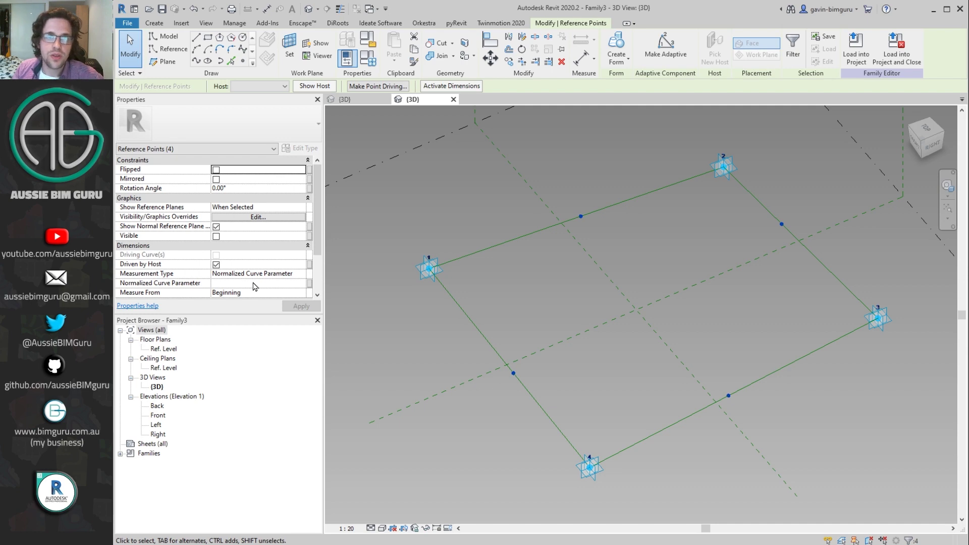
pyautogui.click(239, 283)
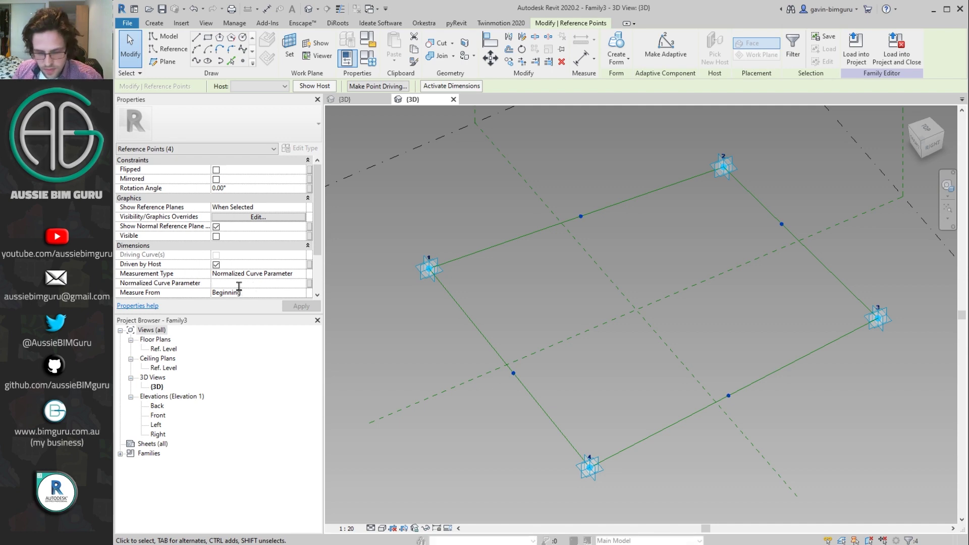
pyautogui.write('0.2')
pyautogui.press('Return')
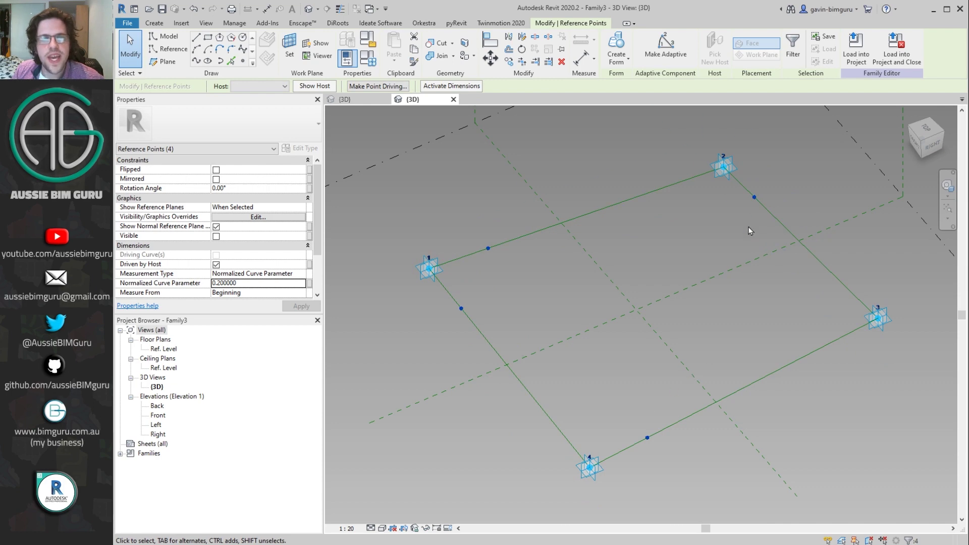
pyautogui.click(278, 281)
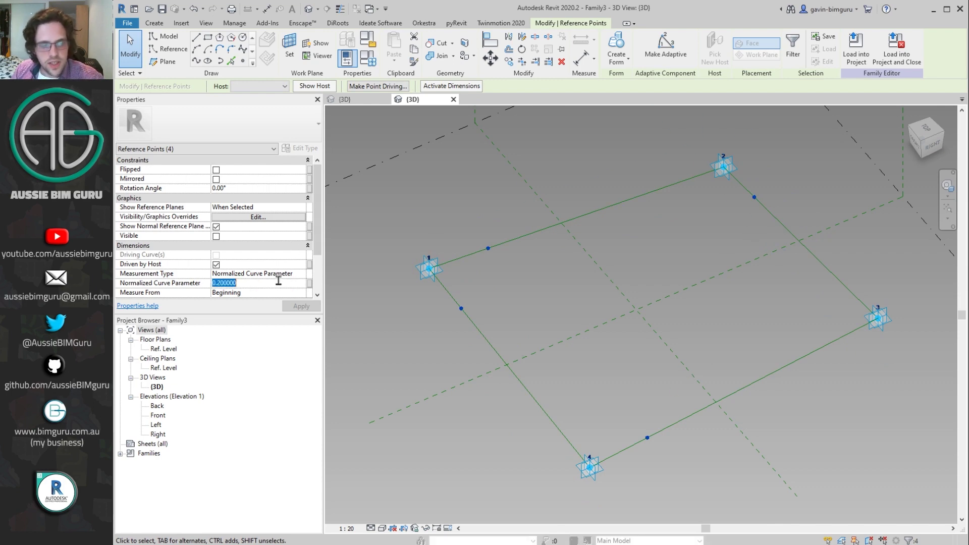
pyautogui.press('Return')
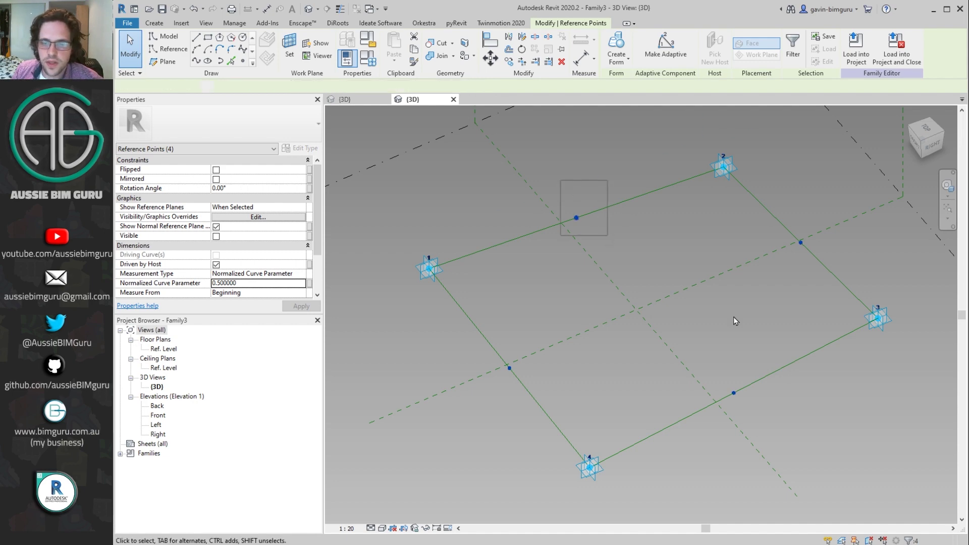
# Join the midpoints of edges 1-2 and 3-4 using Spline Through Points and make the line a reference line
pyautogui.click(576, 217)
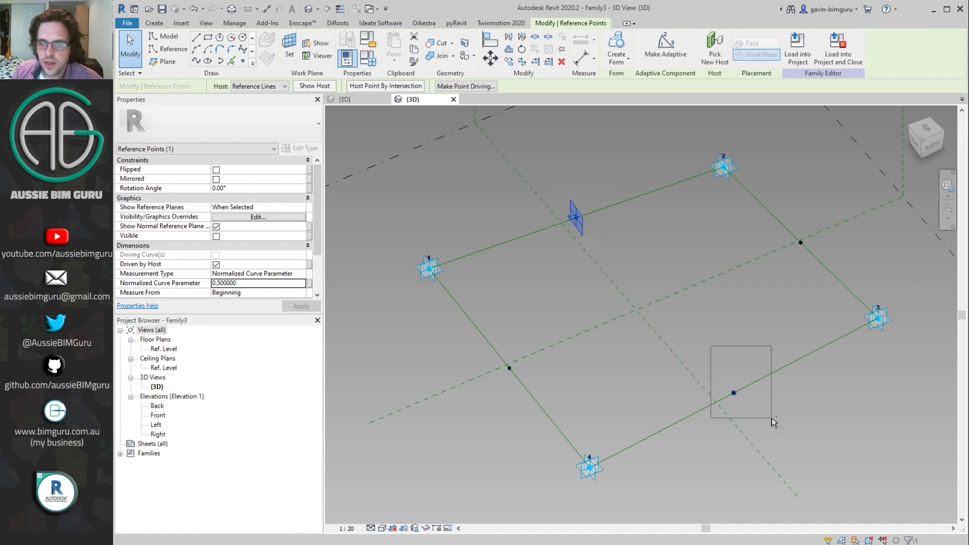
pyautogui.click(197, 61)
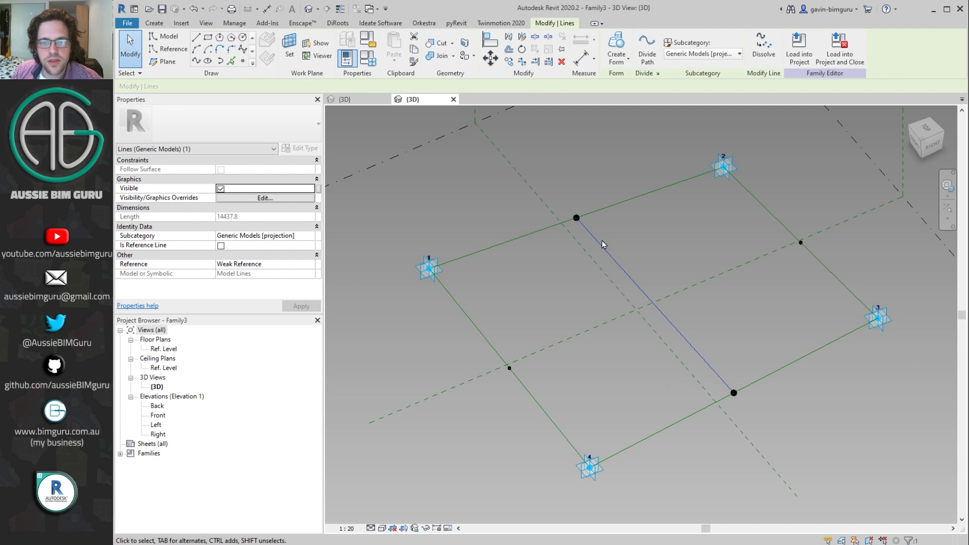
pyautogui.click(217, 245)
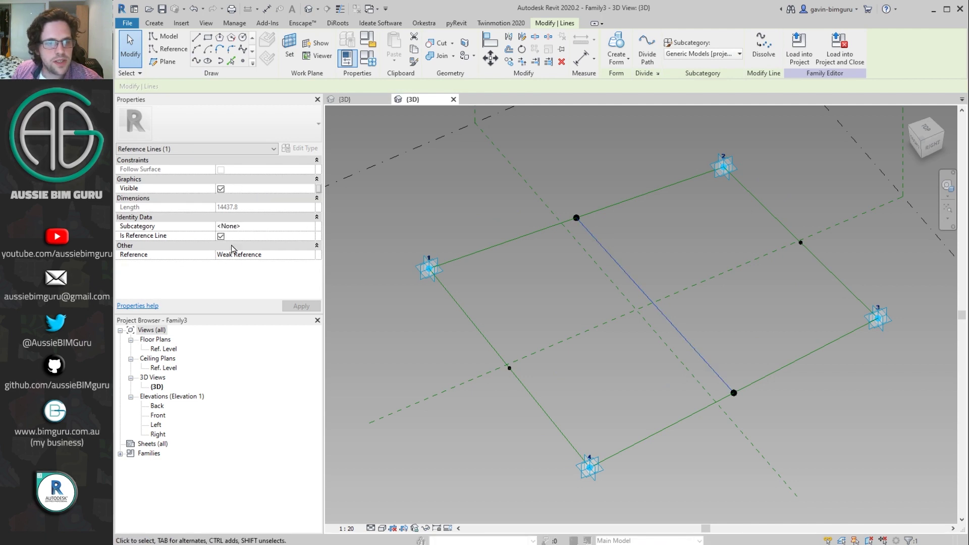
# Join the midpoints of edges 1-4 and 2-3 using Spline Through Points and make the line a reference line
pyautogui.click(522, 328)
pyautogui.click(509, 368)
pyautogui.keyDown('ctrl'); pyautogui.moveTo(830, 209); pyautogui.dragTo(783, 281); pyautogui.keyUp('ctrl')
pyautogui.click(195, 62)
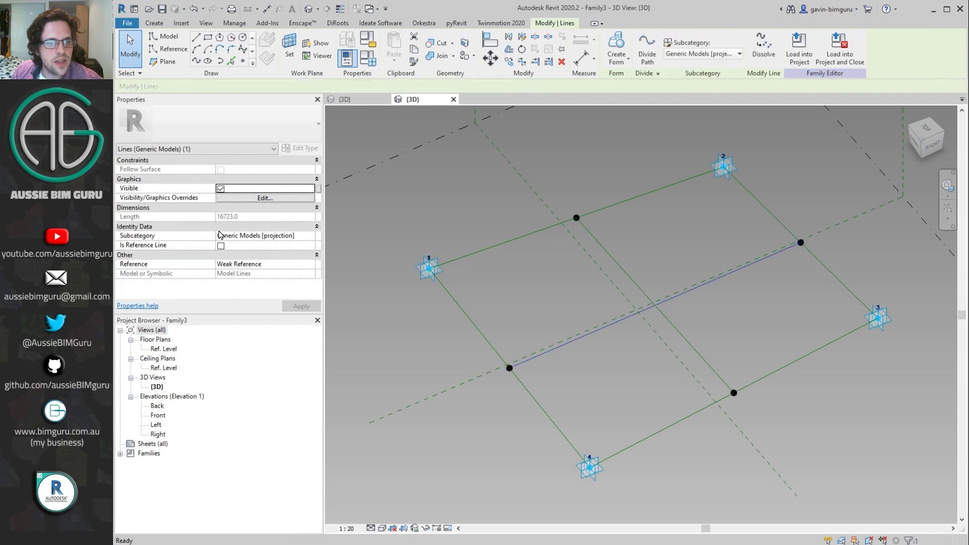
pyautogui.click(221, 246)
pyautogui.click(542, 277)
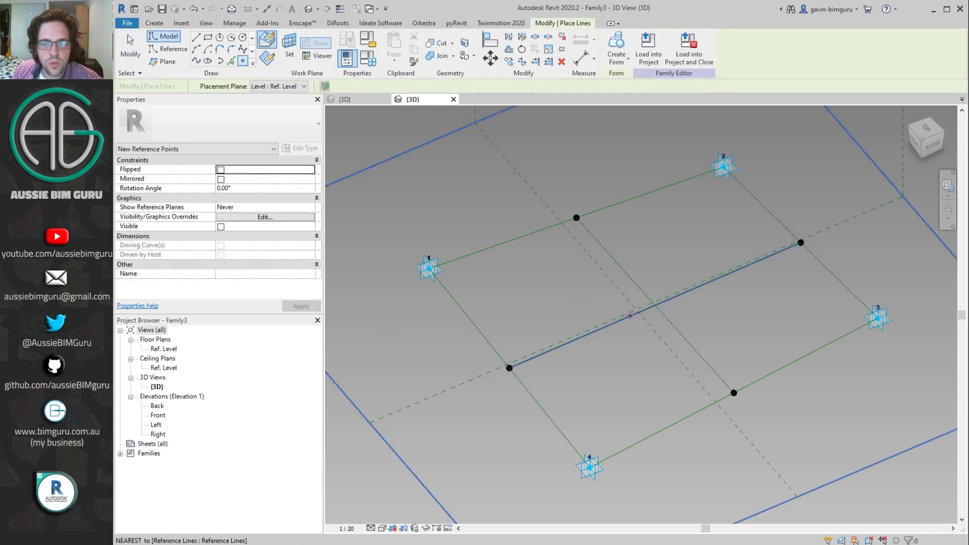
# Place a reference point near the middle of the second cross line and host it by intersection with the other cross line
pyautogui.click(630, 316)
pyautogui.press('Escape')
pyautogui.moveTo(616, 302); pyautogui.dragTo(661, 336)
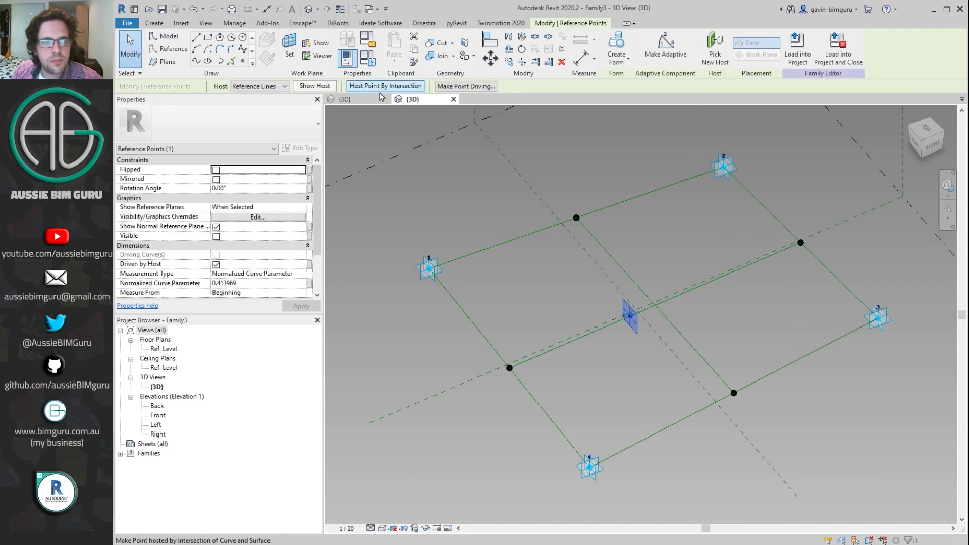
pyautogui.click(388, 87)
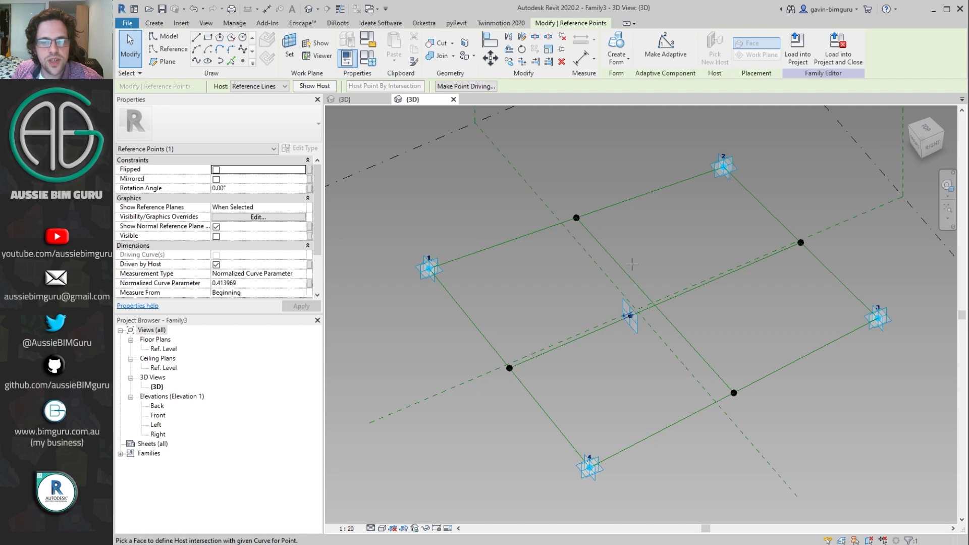
pyautogui.click(674, 279)
# Move adaptive point 1 slightly in plan to test whether the central intersection point follows
pyautogui.scroll(3, 665, 300)
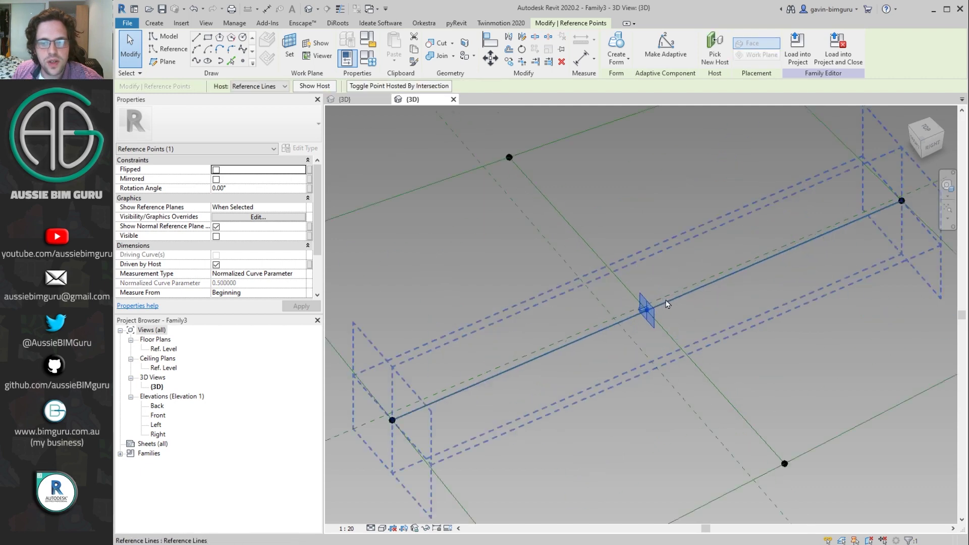
pyautogui.scroll(4, 665, 300)
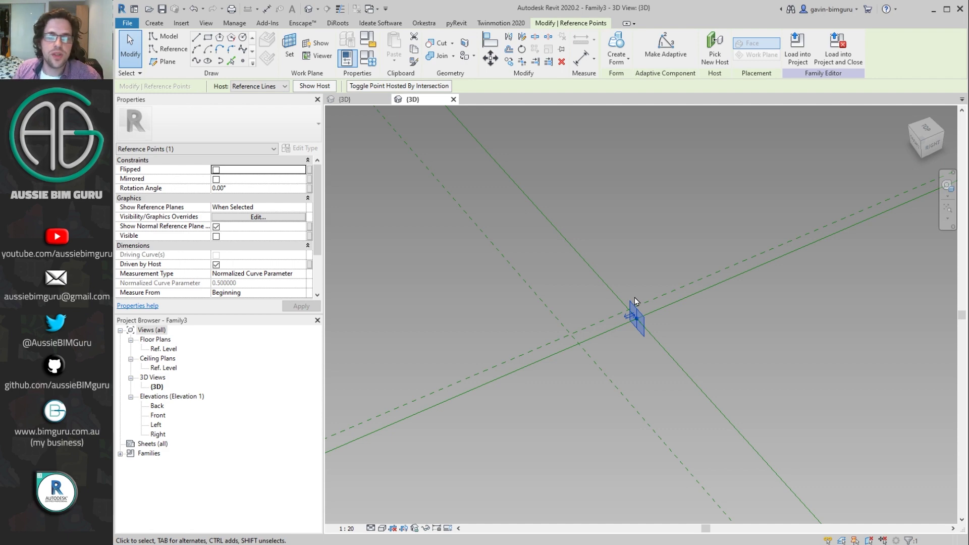
pyautogui.scroll(-5, 609, 243)
pyautogui.scroll(-1, 569, 271)
pyautogui.moveTo(569, 271); pyautogui.dragTo(651, 287, button='middle')
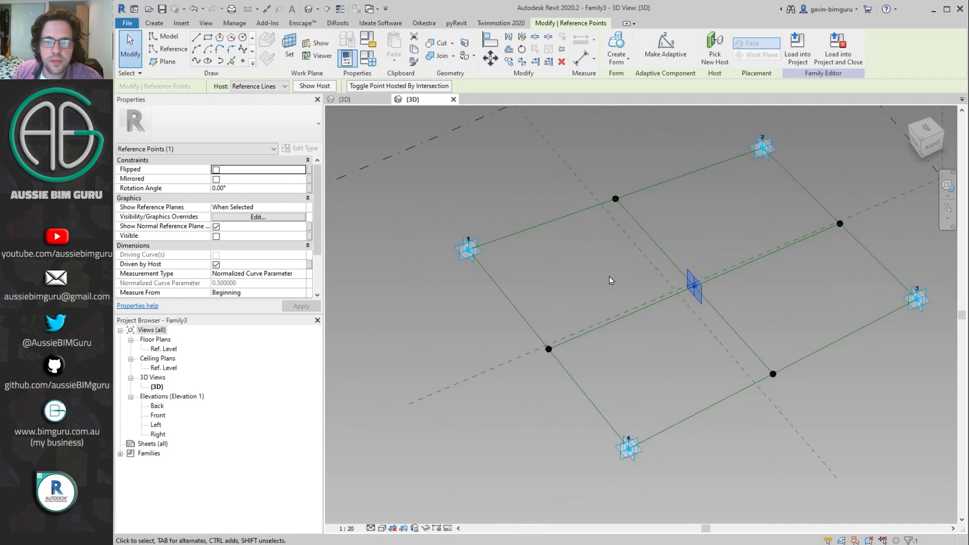
pyautogui.click(610, 277)
pyautogui.click(465, 249)
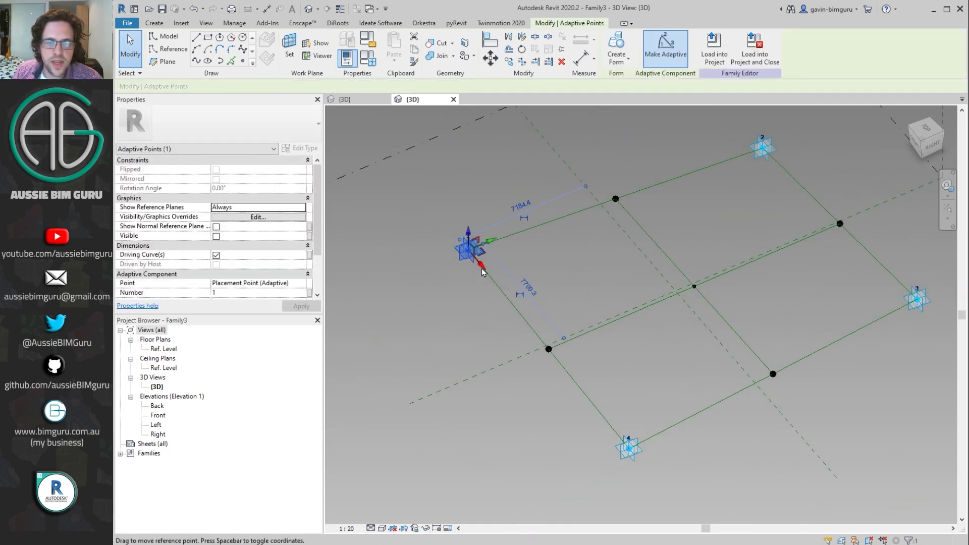
pyautogui.moveTo(465, 249); pyautogui.dragTo(474, 288)
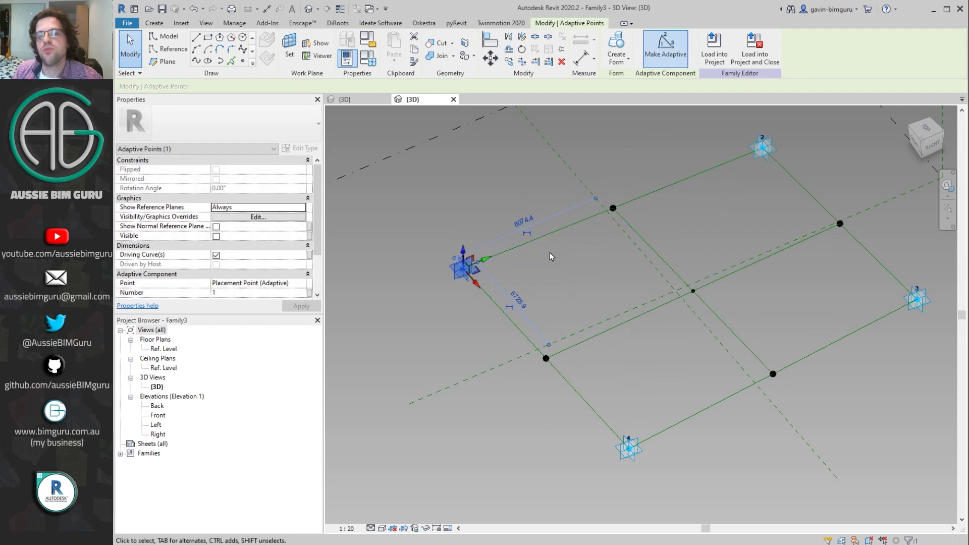
pyautogui.press('Escape')
# Set Show Reference Planes to Always for the reference point at the intersection of the two cross lines
pyautogui.scroll(5, 697, 285)
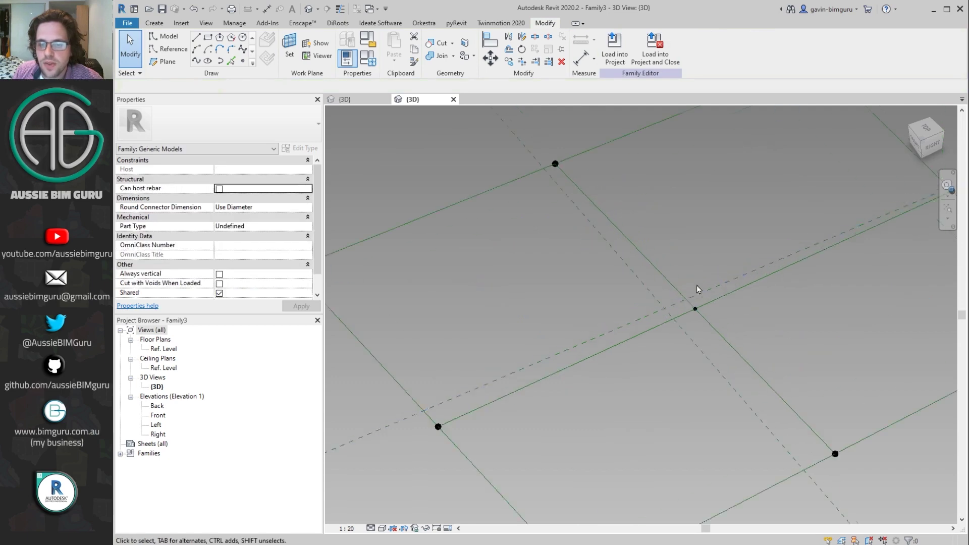
pyautogui.scroll(-4, 633, 271)
pyautogui.scroll(4, 646, 283)
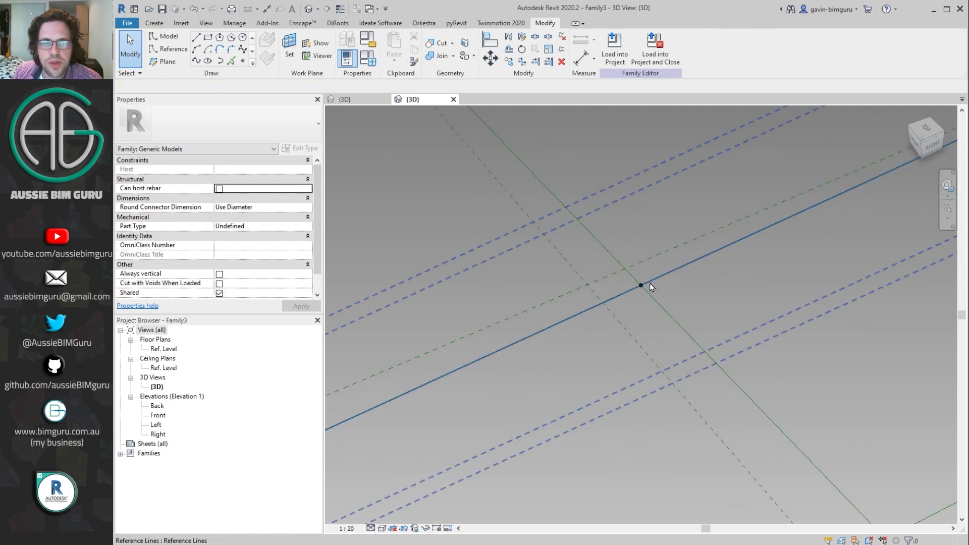
pyautogui.moveTo(588, 228); pyautogui.dragTo(683, 335)
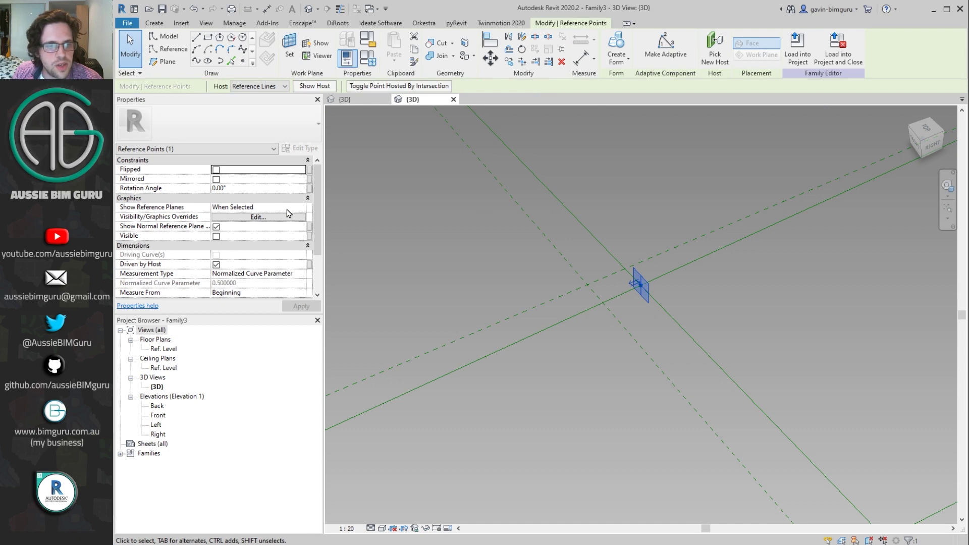
pyautogui.click(286, 208)
pyautogui.click(302, 208)
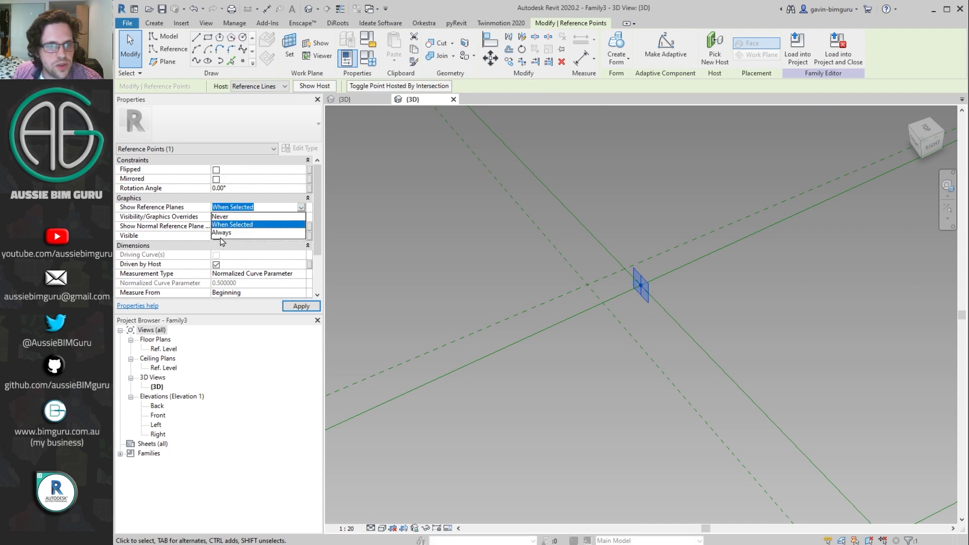
pyautogui.click(221, 233)
pyautogui.click(635, 186)
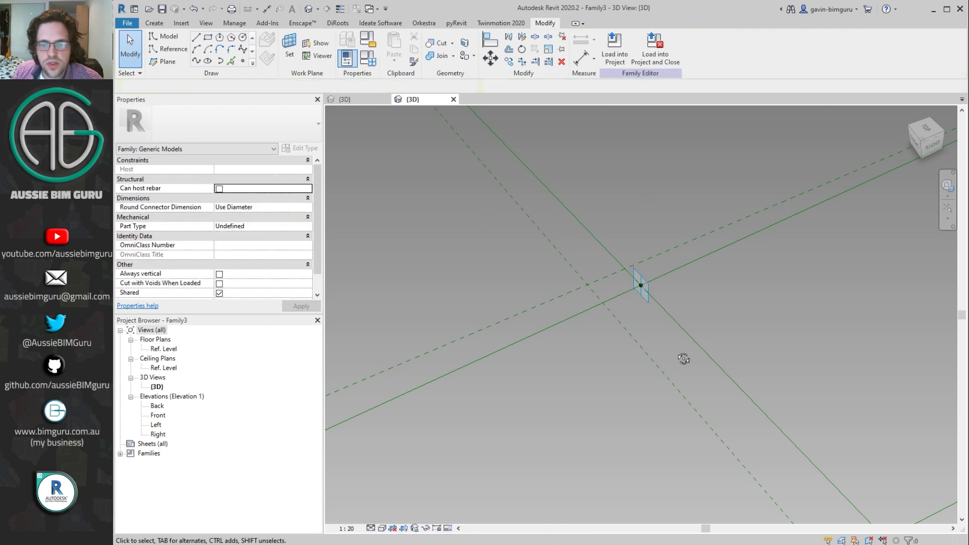
# Place a new reference point over the central intersection point, picking one of that point's reference planes as the placement plane
pyautogui.keyDown('shift'); pyautogui.moveTo(684, 359); pyautogui.dragTo(641, 394, button='middle'); pyautogui.keyUp('shift')
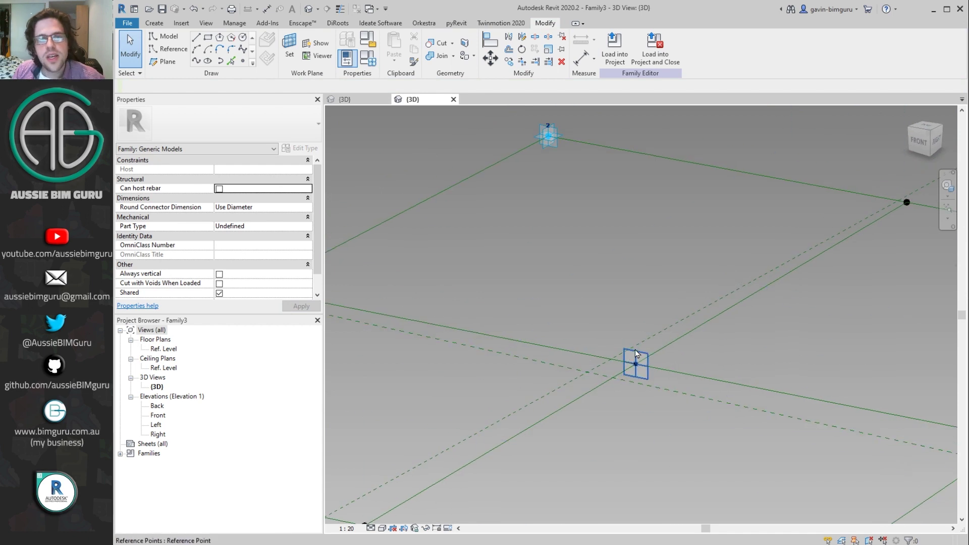
pyautogui.scroll(3, 636, 360)
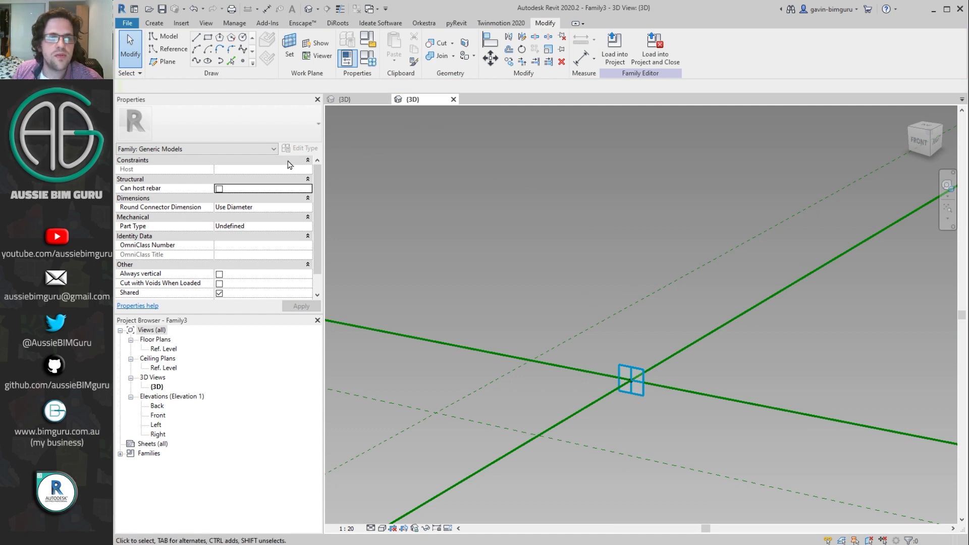
pyautogui.click(242, 61)
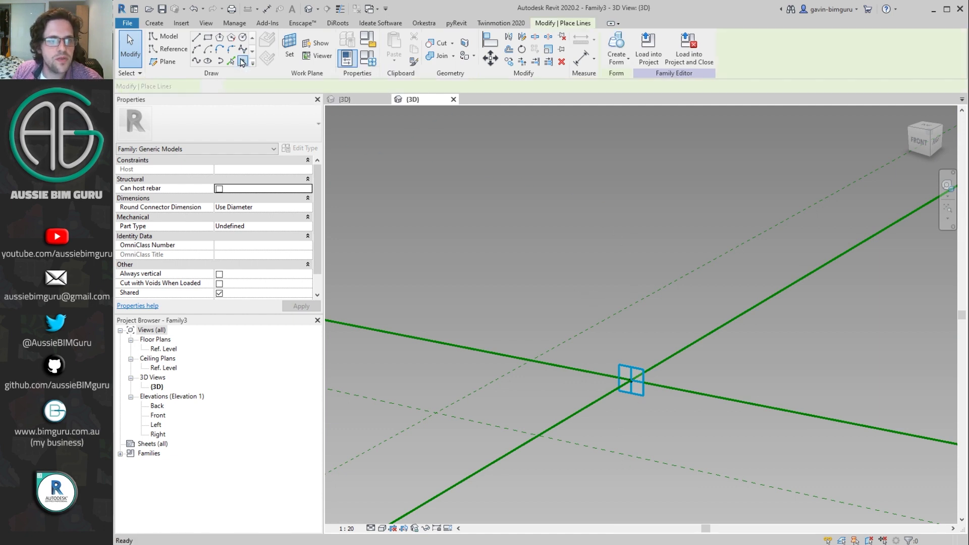
pyautogui.click(285, 87)
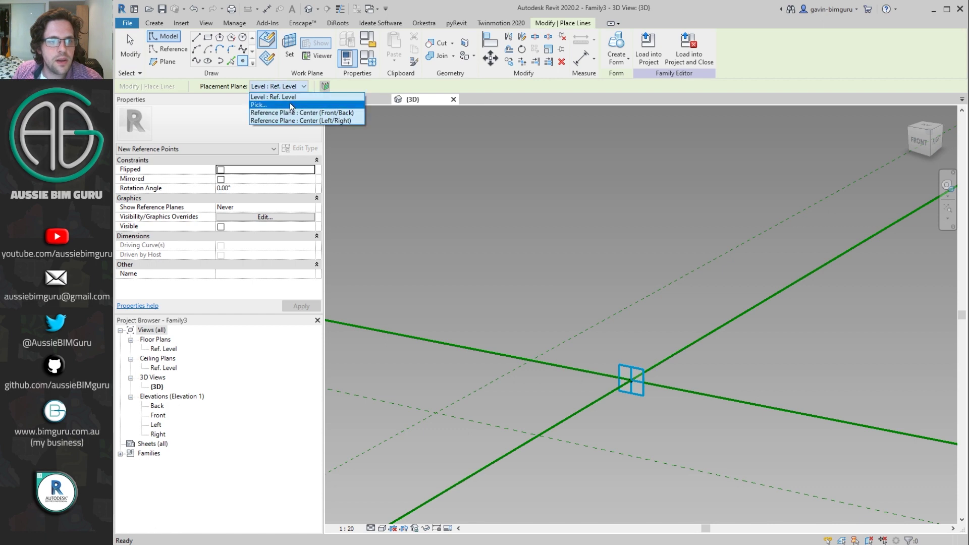
pyautogui.click(291, 105)
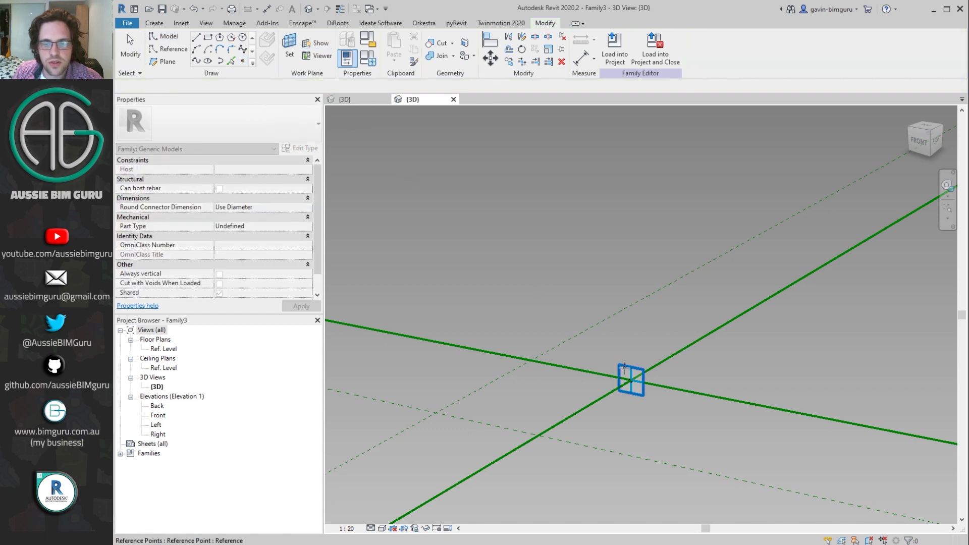
pyautogui.click(637, 379)
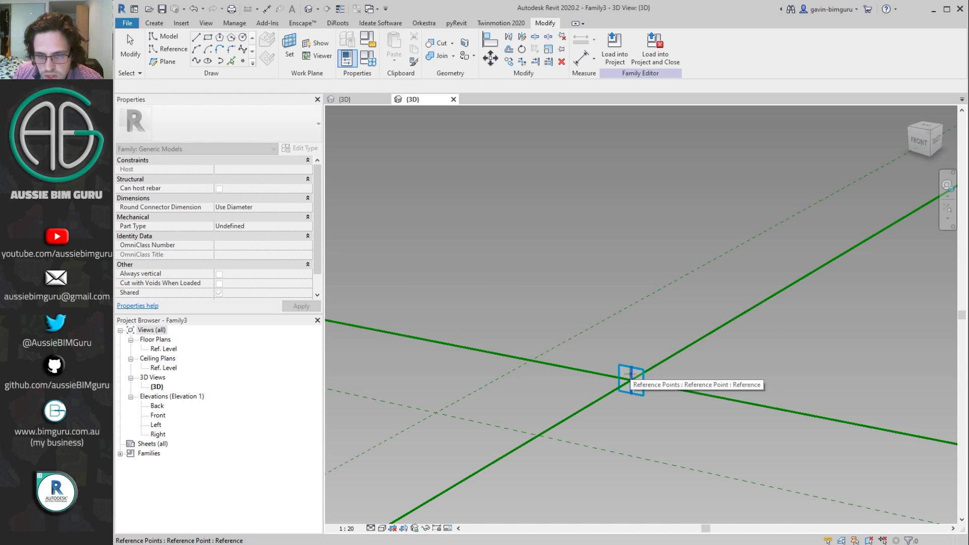
pyautogui.scroll(2, 630, 371)
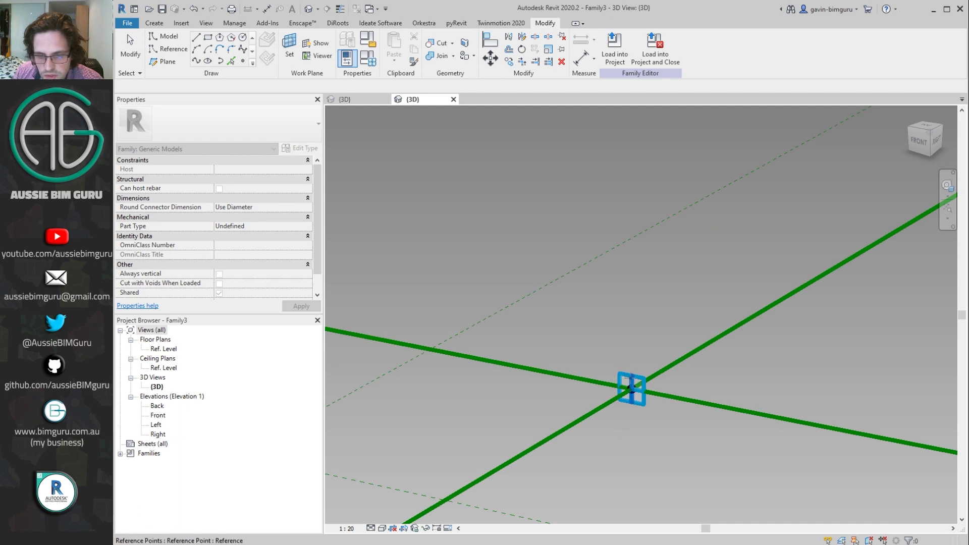
pyautogui.click(632, 384)
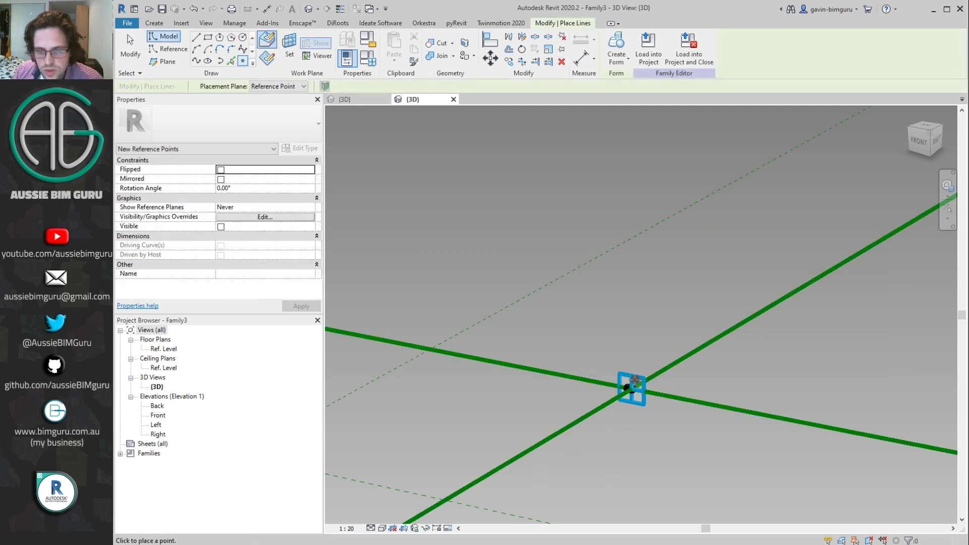
pyautogui.click(633, 376)
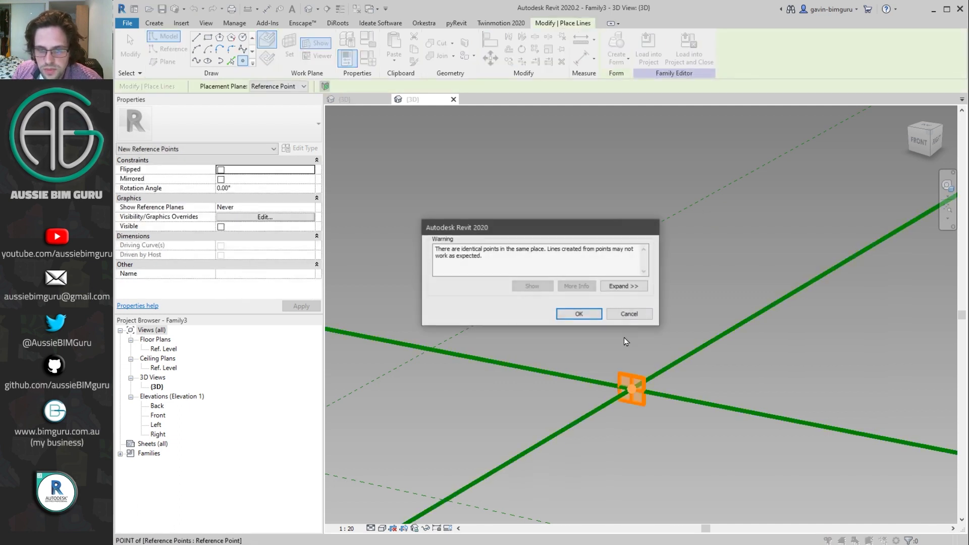
pyautogui.click(579, 314)
pyautogui.scroll(-2, 613, 344)
pyautogui.press('Escape')
pyautogui.press('Escape')
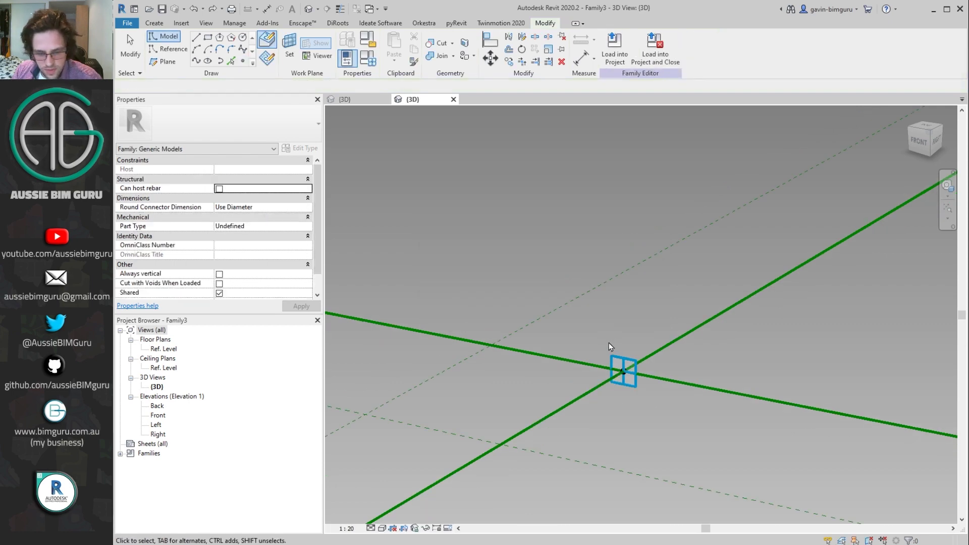
# Try offsetting the newly placed central reference point by 200
pyautogui.click(622, 371)
pyautogui.click(252, 273)
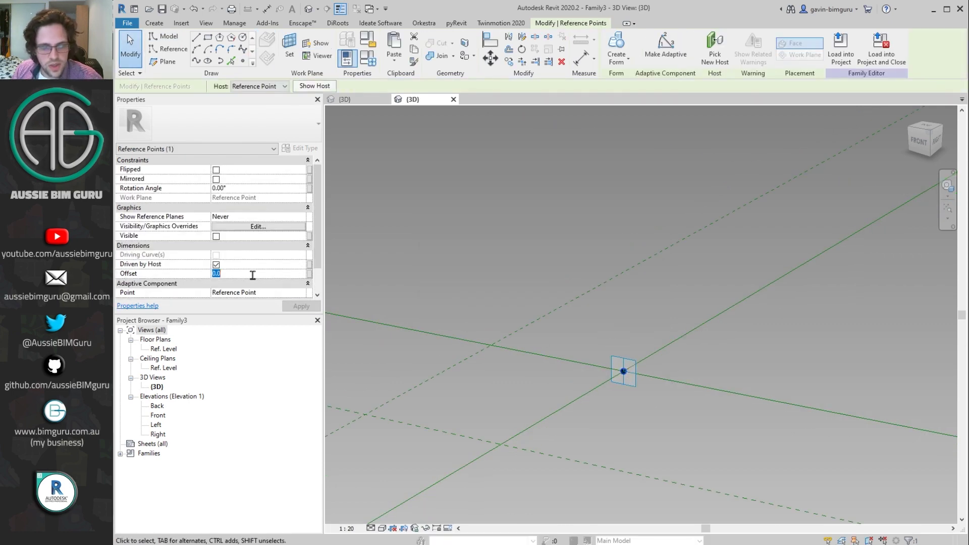
pyautogui.write('200')
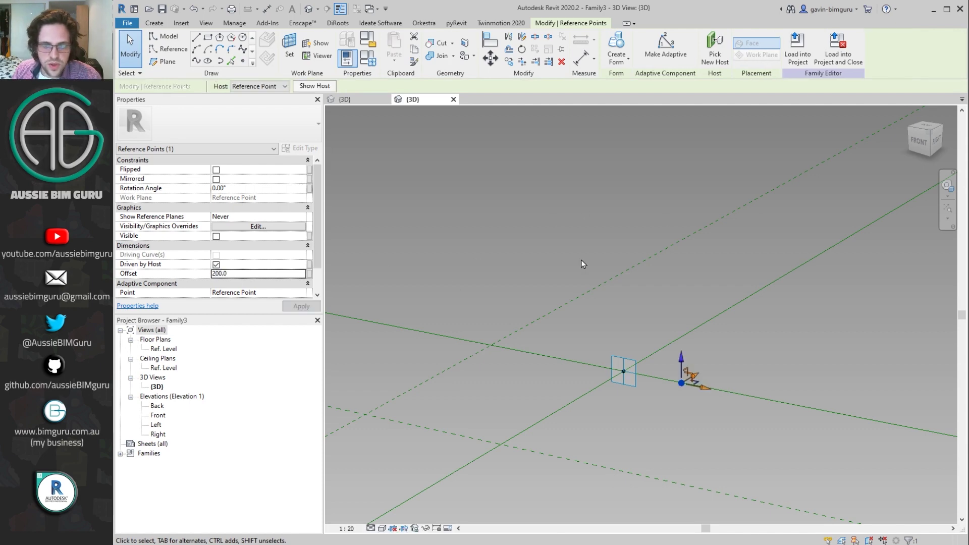
pyautogui.press('Escape')
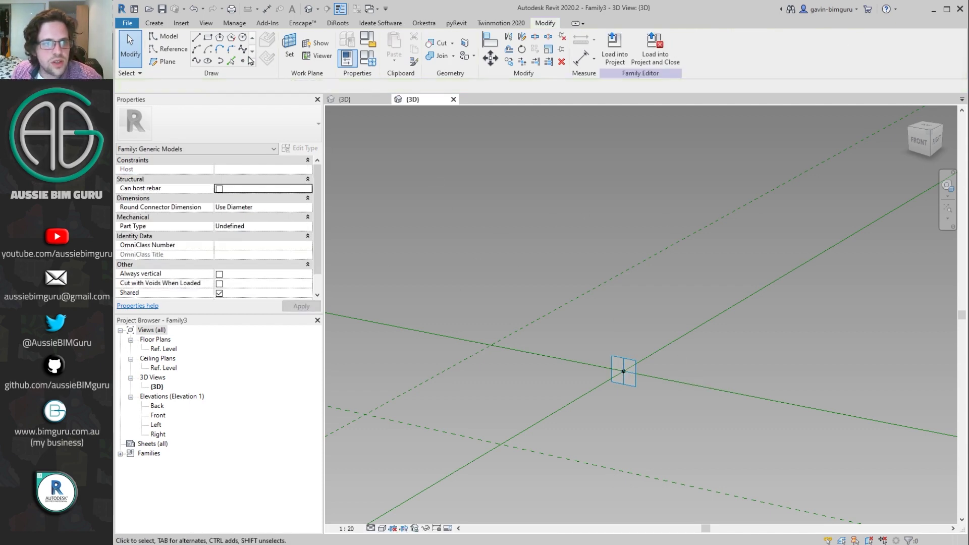
# Place another reference point over the central intersection point, using that point's horizontal reference plane as the placement plane
pyautogui.click(242, 60)
pyautogui.press('Escape')
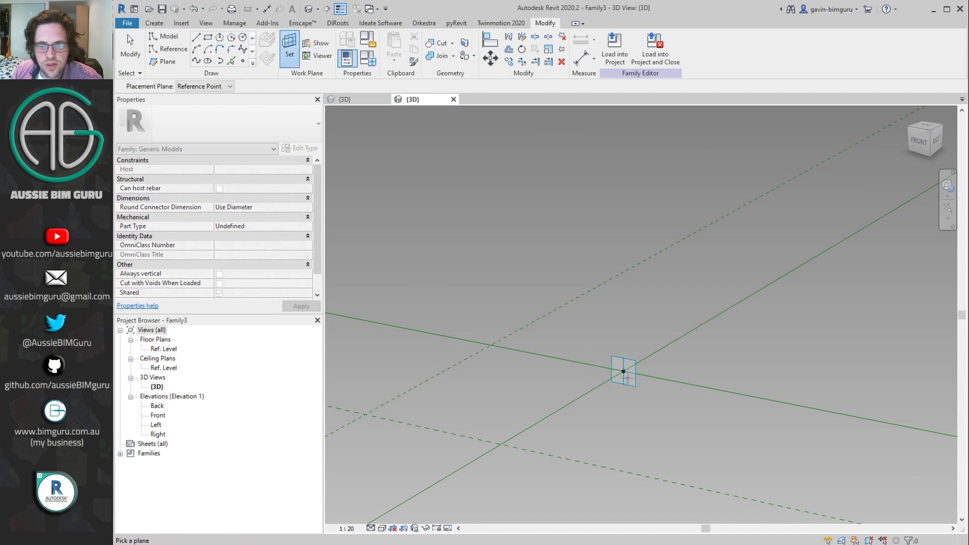
pyautogui.press('Return')
pyautogui.click(624, 371)
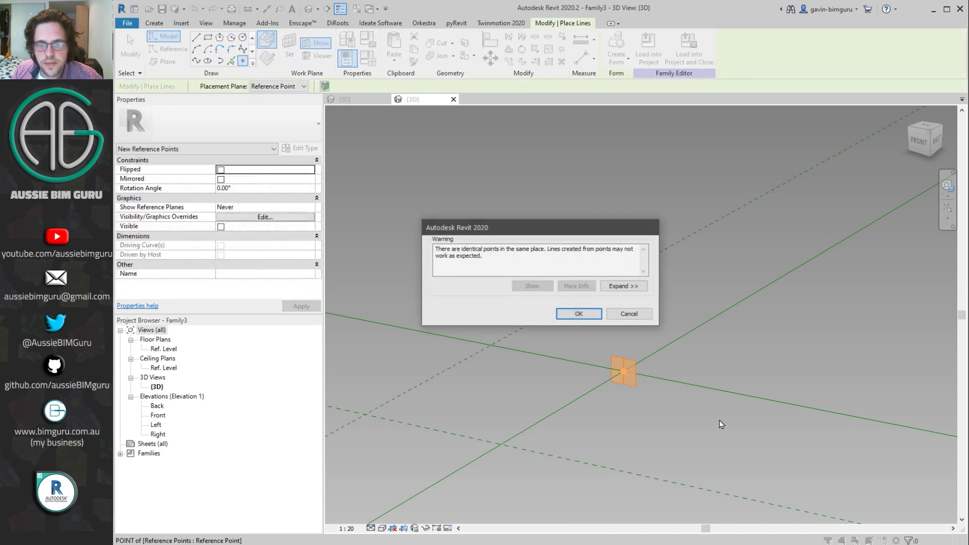
pyautogui.click(580, 314)
pyautogui.press('Escape')
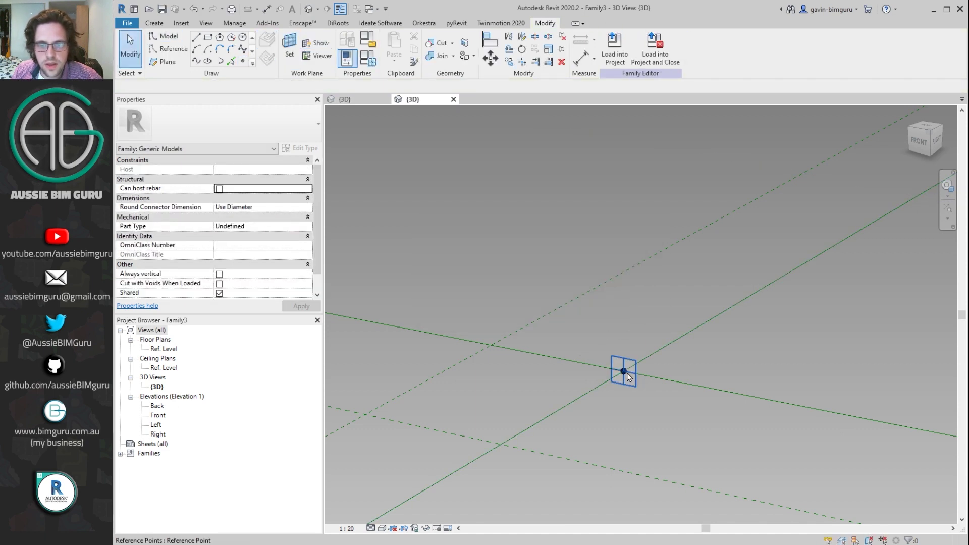
# Offset the new central reference point by -500 so it sits below the intersection of the cross lines
pyautogui.click(623, 375)
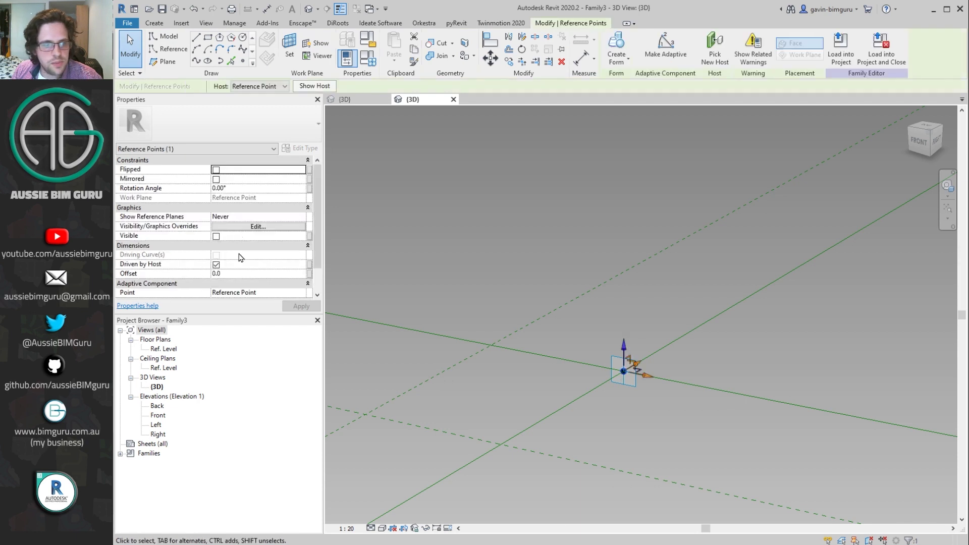
pyautogui.click(244, 274)
pyautogui.write('-500')
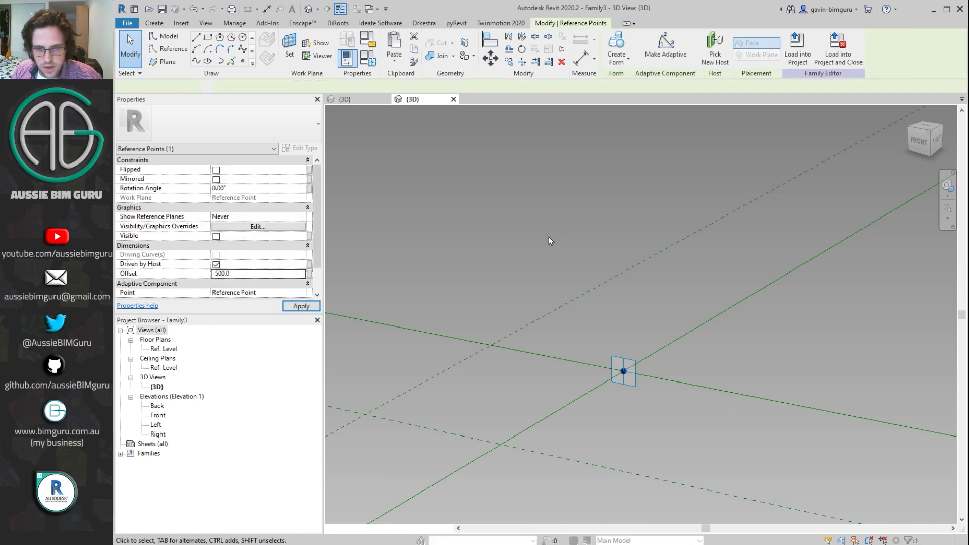
pyautogui.scroll(-1, 620, 277)
pyautogui.keyDown('shift'); pyautogui.moveTo(620, 278); pyautogui.dragTo(651, 313, button='middle'); pyautogui.keyUp('shift')
pyautogui.scroll(-2, 656, 338)
pyautogui.click(656, 353)
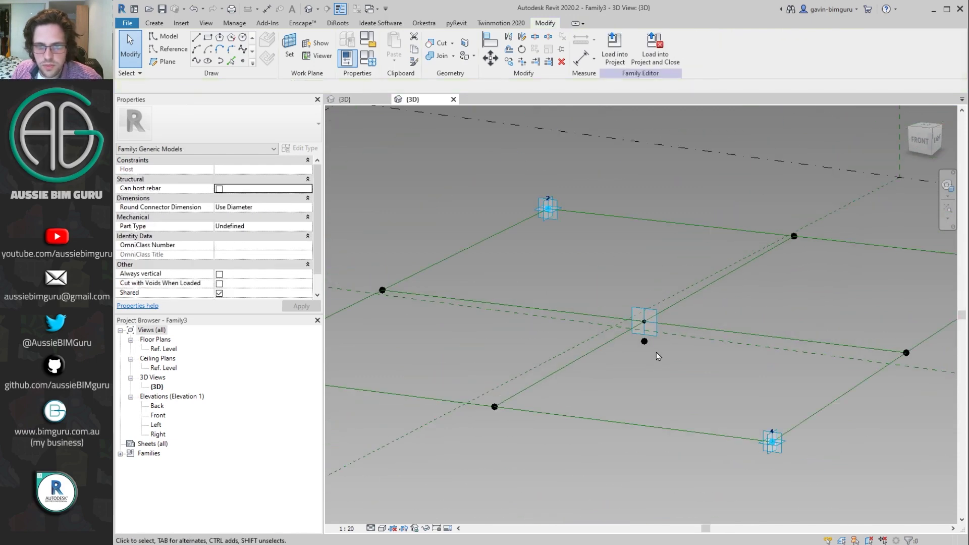
# Move adaptive point 4 to test whether the offset central point follows, and undo the moves
pyautogui.moveTo(626, 393); pyautogui.dragTo(684, 399, button='middle')
pyautogui.press('Tab')
pyautogui.click(831, 461)
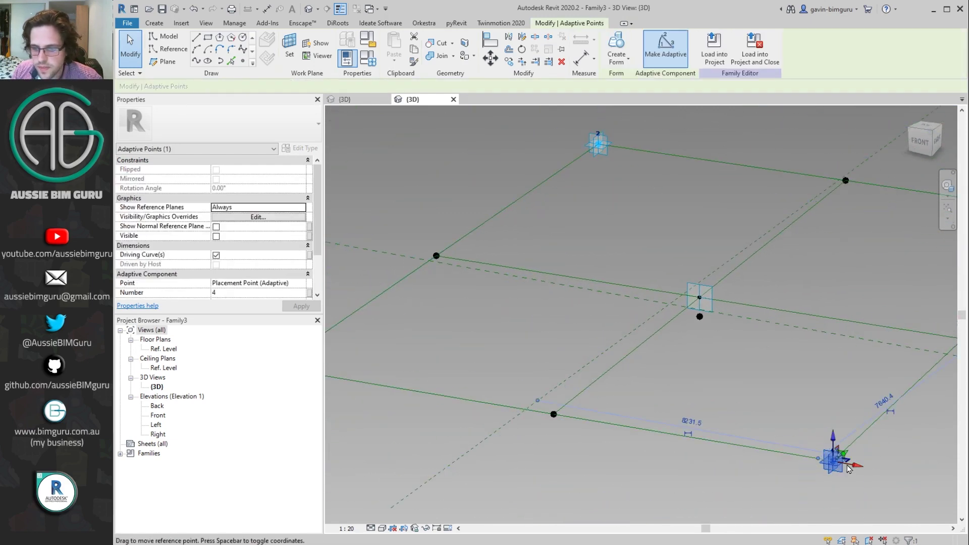
pyautogui.moveTo(830, 460); pyautogui.dragTo(826, 409)
pyautogui.keyDown('shift'); pyautogui.moveTo(825, 409); pyautogui.dragTo(738, 350, button='middle'); pyautogui.keyUp('shift')
pyautogui.scroll(2, 740, 348)
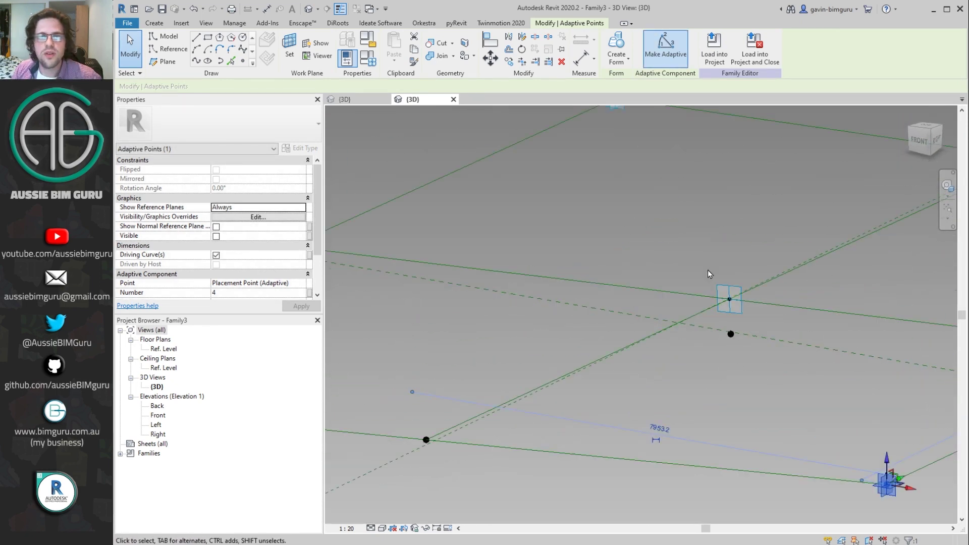
pyautogui.hotkey('ctrl', 'z')
pyautogui.hotkey('ctrl', 'z')
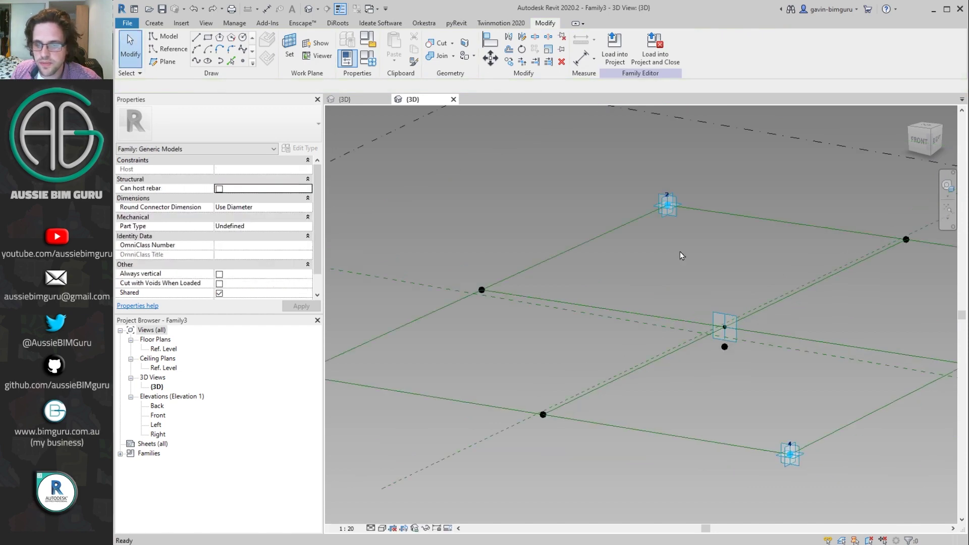
pyautogui.hotkey('ctrl', 'z')
pyautogui.hotkey('ctrl', 'z')
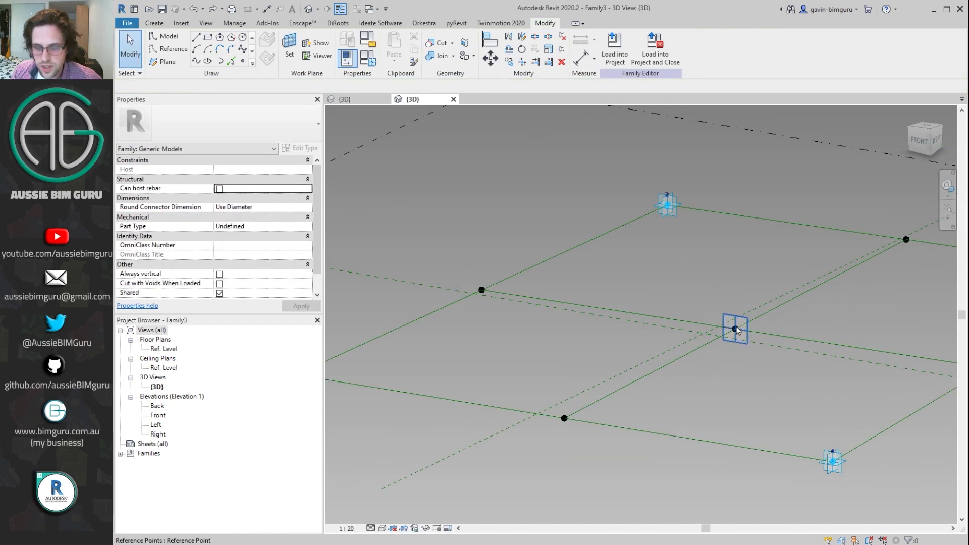
# Associate the lowered central point's offset with a new instance family parameter named Sag
pyautogui.scroll(3, 737, 331)
pyautogui.click(736, 329)
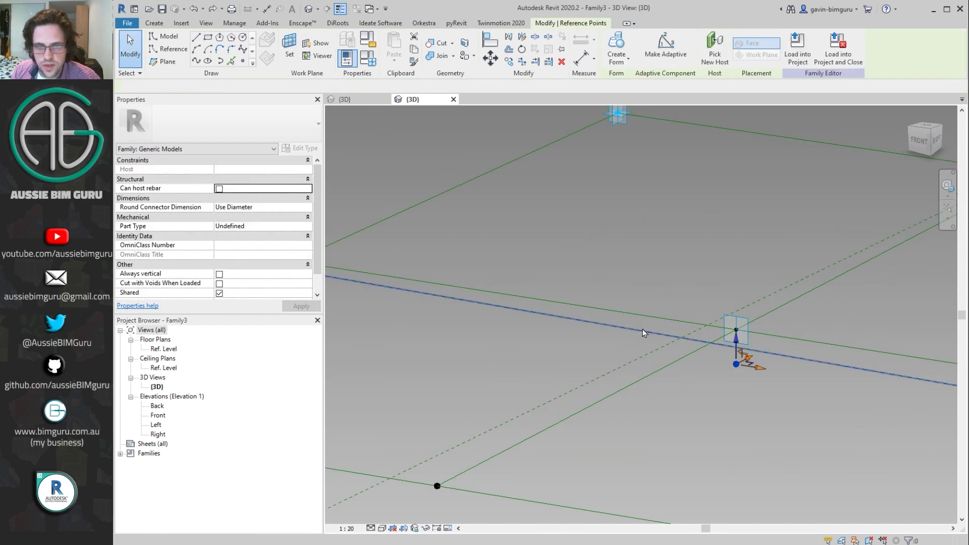
pyautogui.click(309, 274)
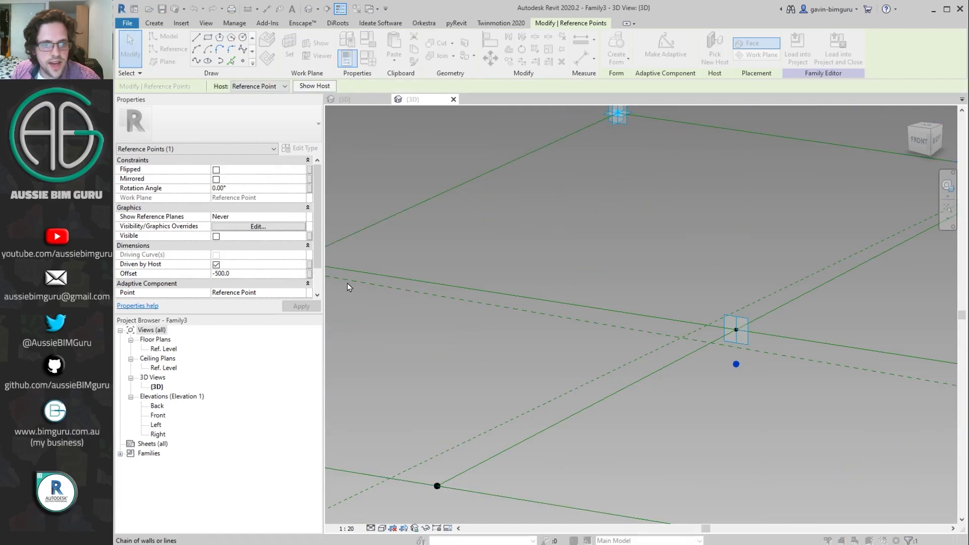
pyautogui.click(612, 305)
pyautogui.write('Sag')
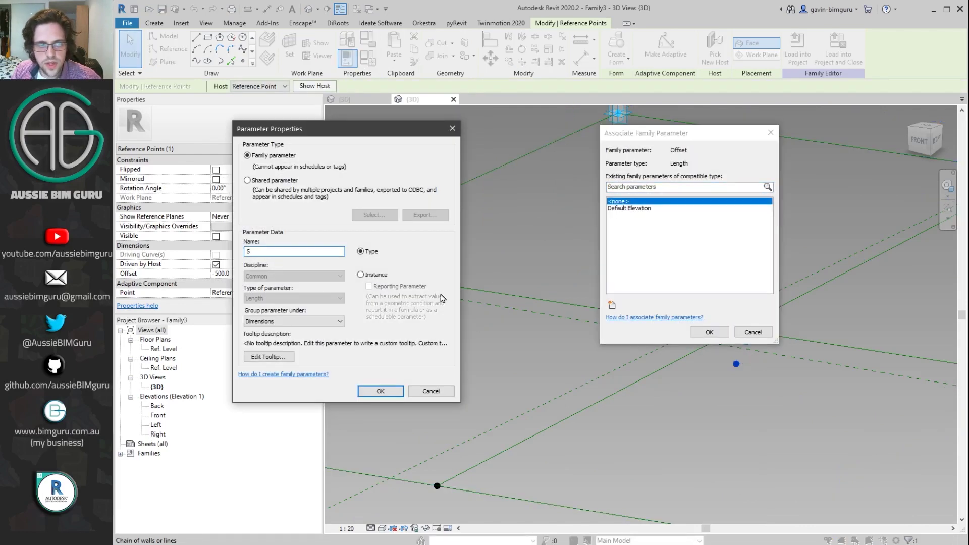
pyautogui.click(381, 391)
pyautogui.click(709, 331)
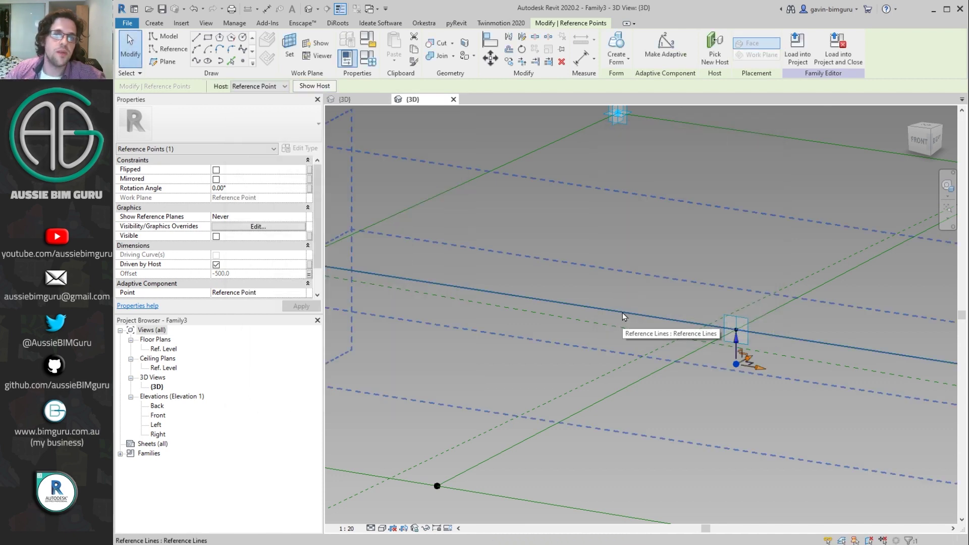
pyautogui.press('Escape')
# Create a spline through the lowered central point and the midpoints of edges 1-2 and 3-4
pyautogui.keyDown('shift'); pyautogui.moveTo(622, 313); pyautogui.dragTo(665, 339, button='middle'); pyautogui.keyUp('shift')
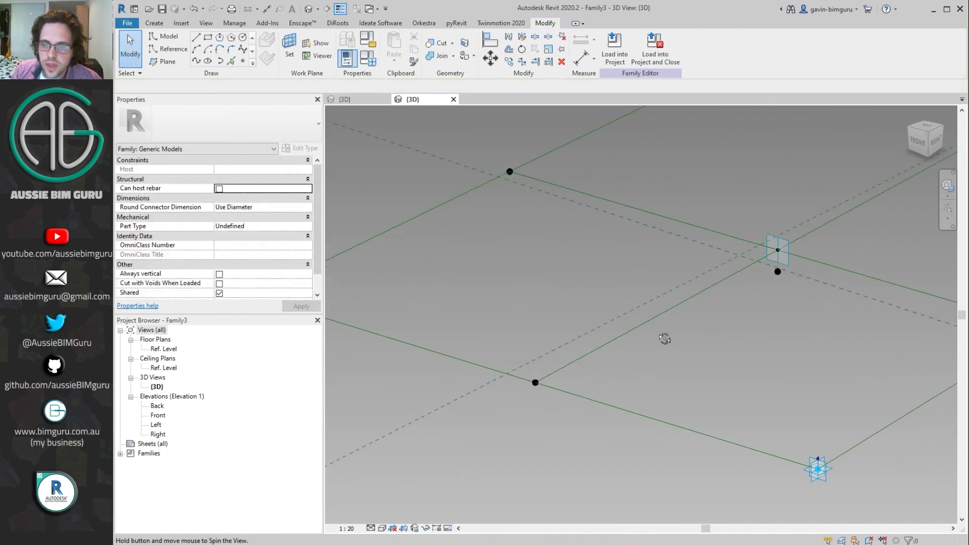
pyautogui.click(776, 271)
pyautogui.moveTo(501, 149); pyautogui.dragTo(542, 190)
pyautogui.scroll(-1, 564, 190)
pyautogui.moveTo(891, 278); pyautogui.dragTo(729, 304, button='middle')
pyautogui.keyDown('ctrl'); pyautogui.moveTo(738, 291); pyautogui.dragTo(792, 328); pyautogui.keyUp('ctrl')
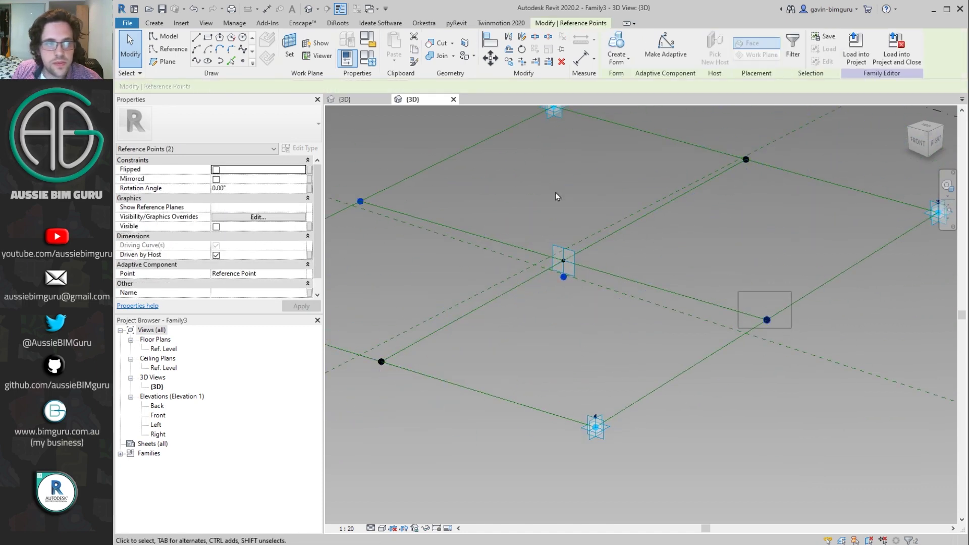
pyautogui.click(197, 60)
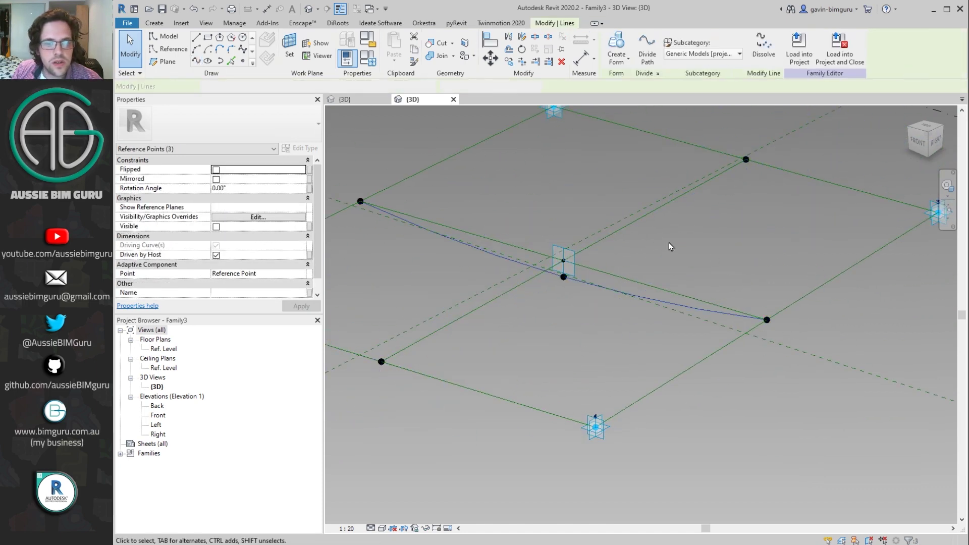
# Create a second spline through the lowered central point and the midpoints of edges 1-4 and 2-3
pyautogui.keyDown('shift'); pyautogui.moveTo(669, 246); pyautogui.dragTo(816, 264, button='middle'); pyautogui.keyUp('shift')
pyautogui.moveTo(478, 309); pyautogui.dragTo(536, 386)
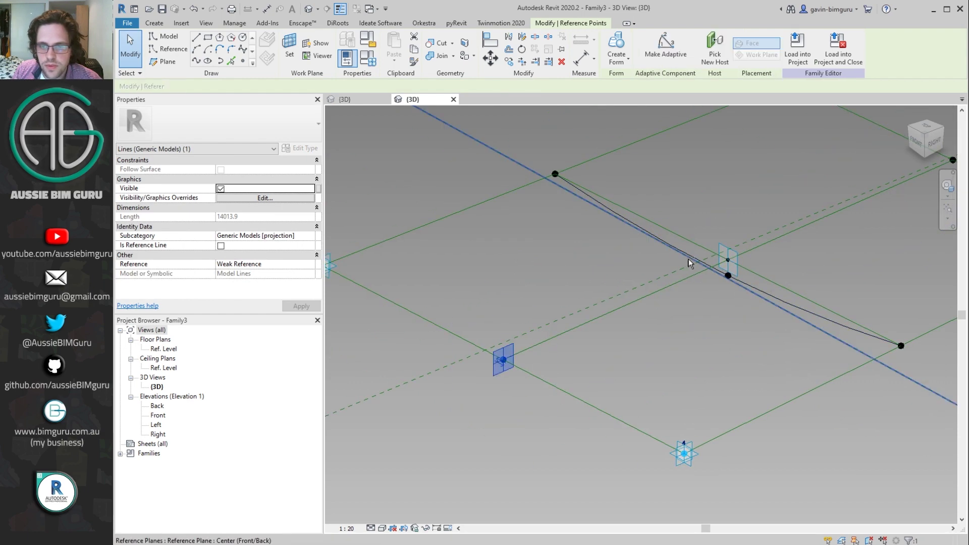
pyautogui.moveTo(911, 164); pyautogui.dragTo(804, 229, button='middle')
pyautogui.keyDown('ctrl'); pyautogui.moveTo(808, 176); pyautogui.dragTo(863, 249); pyautogui.keyUp('ctrl')
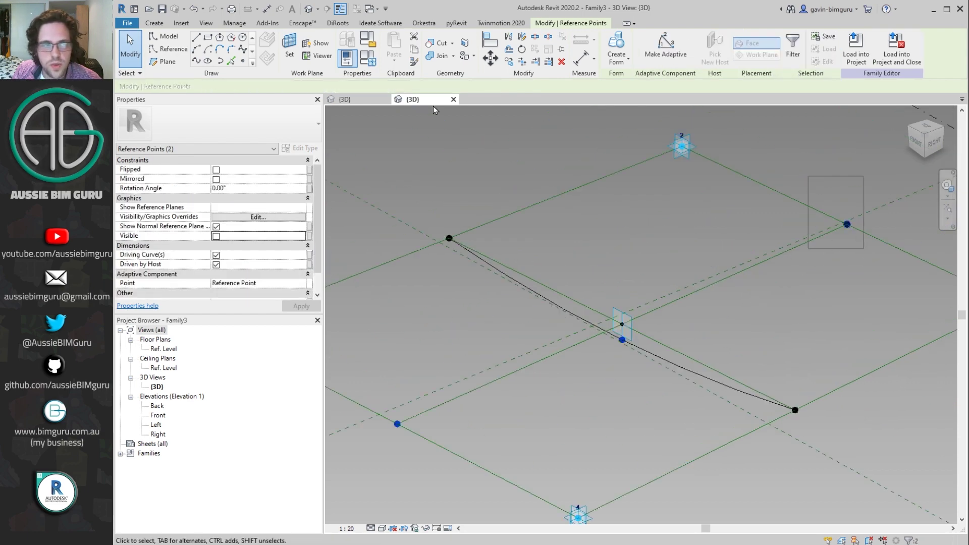
pyautogui.click(196, 62)
# Convert both sagging splines into reference lines
pyautogui.keyDown('shift'); pyautogui.moveTo(717, 323); pyautogui.dragTo(772, 290, button='middle'); pyautogui.keyUp('shift')
pyautogui.scroll(2, 622, 354)
pyautogui.press('Tab')
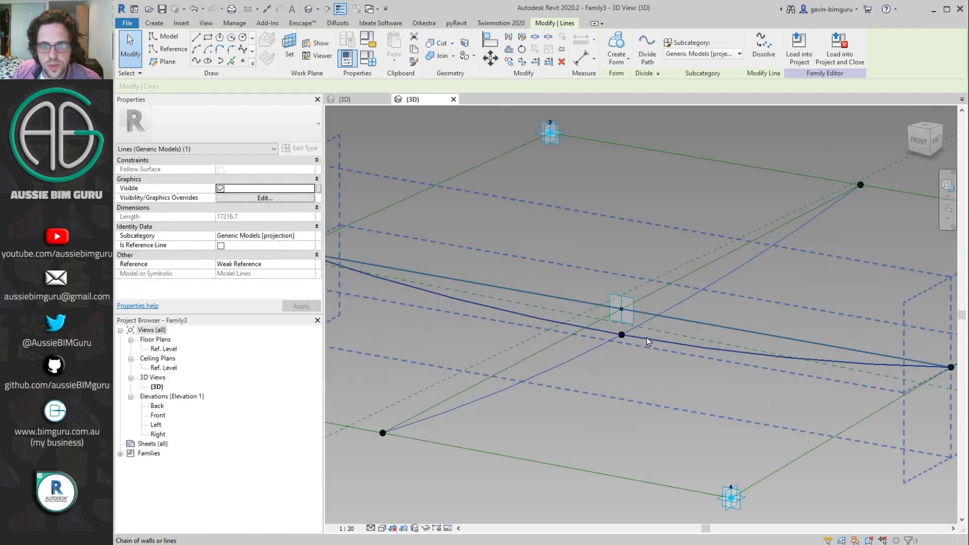
pyautogui.keyDown('ctrl'); pyautogui.click(646, 338); pyautogui.keyUp('ctrl')
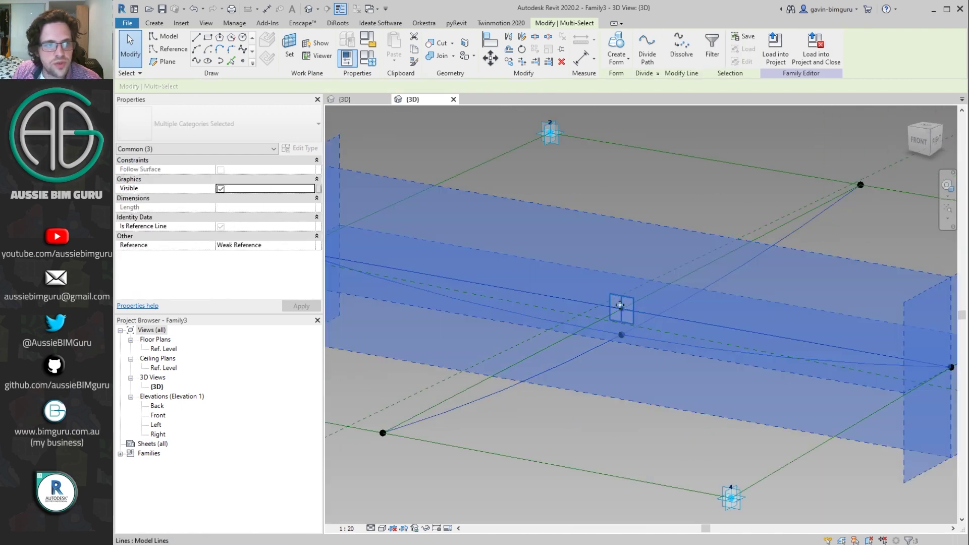
pyautogui.click(221, 228)
pyautogui.click(636, 169)
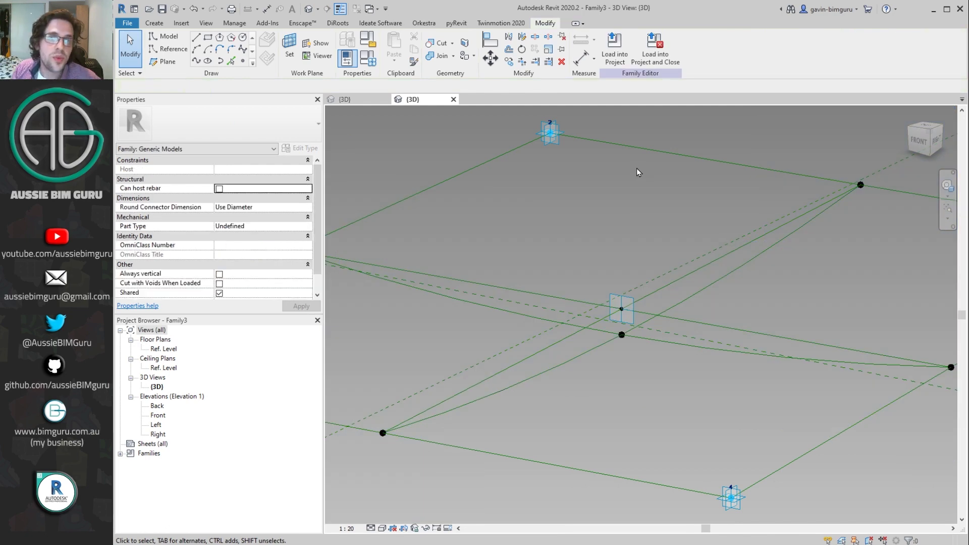
# Place a reference point near each end of the sagging curve that spans edges 1-4 and 2-3
pyautogui.keyDown('shift'); pyautogui.moveTo(637, 168); pyautogui.dragTo(406, 318, button='middle'); pyautogui.keyUp('shift')
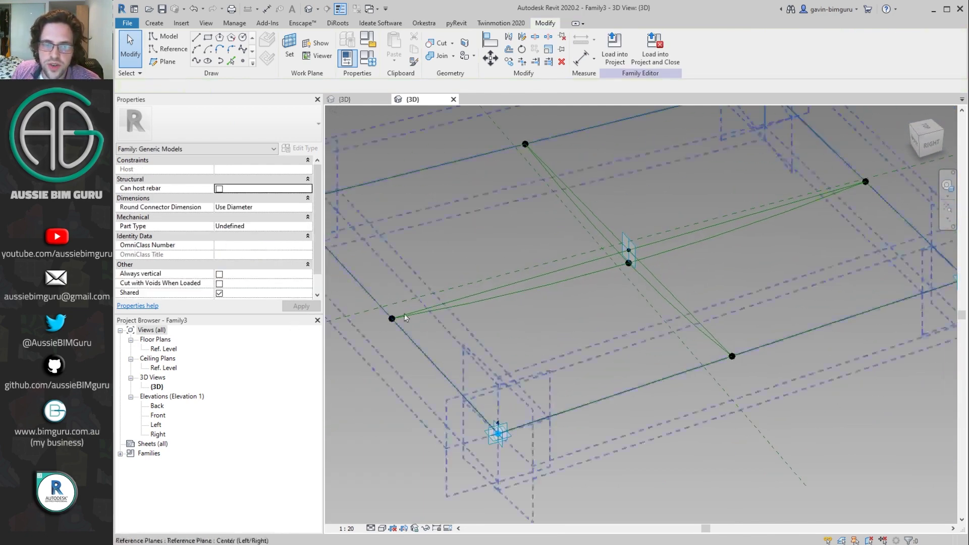
pyautogui.press('Tab')
pyautogui.press('Tab')
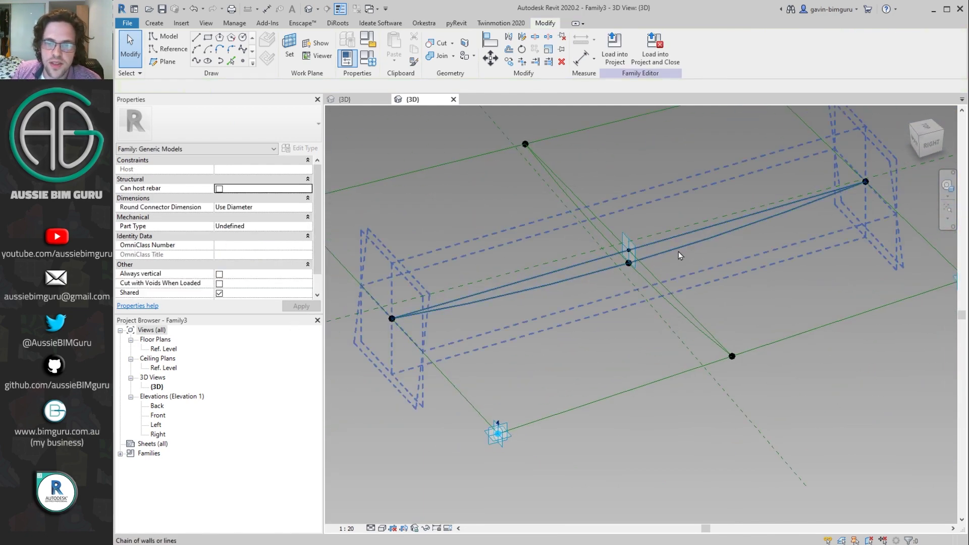
pyautogui.moveTo(628, 198); pyautogui.dragTo(696, 243, button='middle')
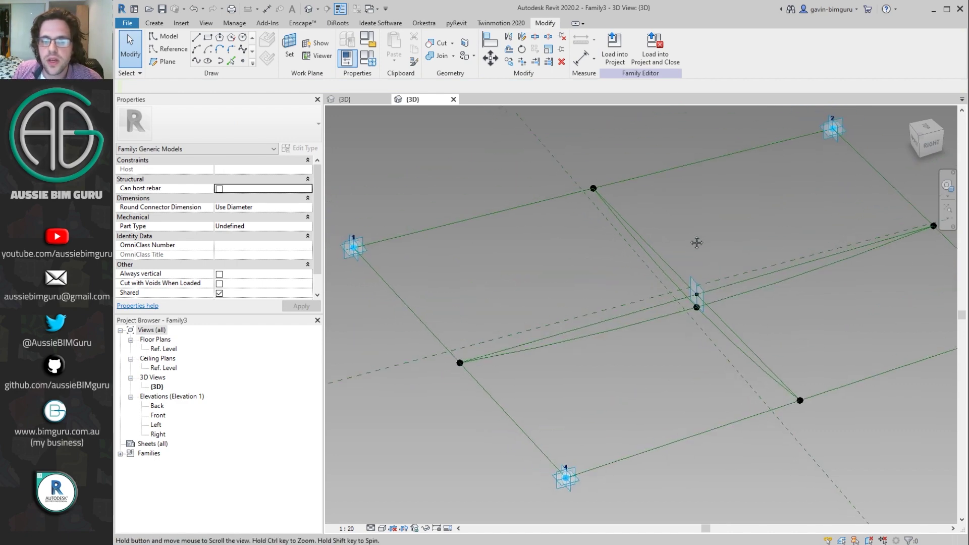
pyautogui.scroll(2, 493, 368)
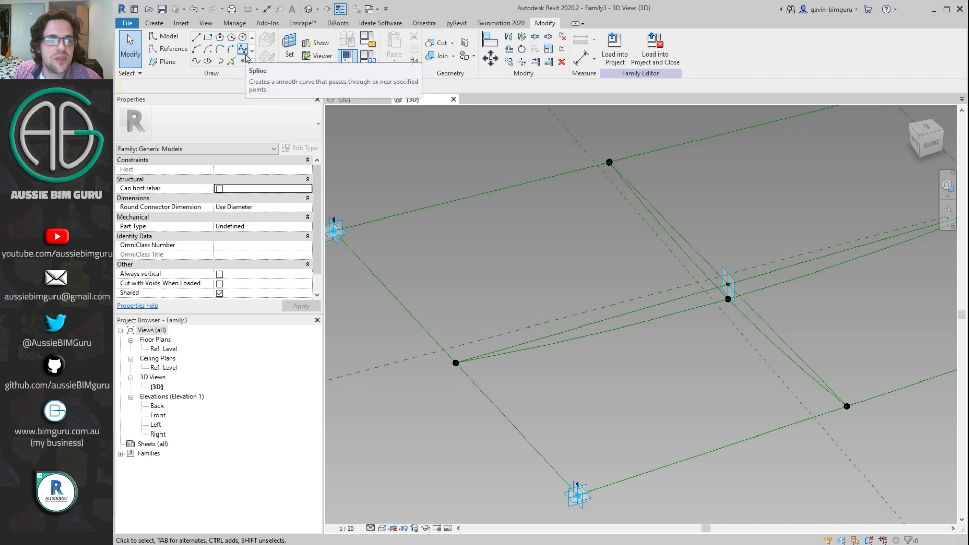
pyautogui.click(243, 62)
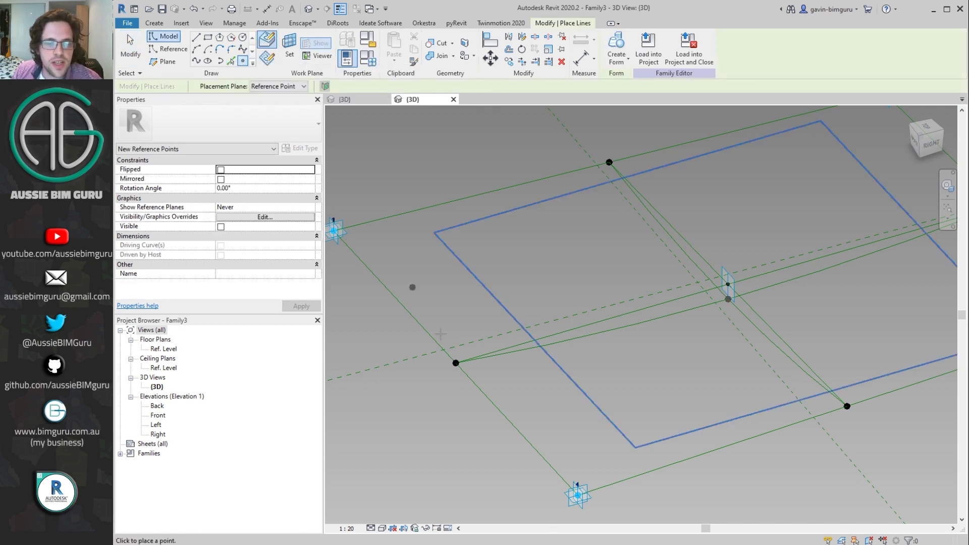
pyautogui.scroll(2, 504, 363)
pyautogui.click(506, 345)
pyautogui.scroll(-1, 547, 332)
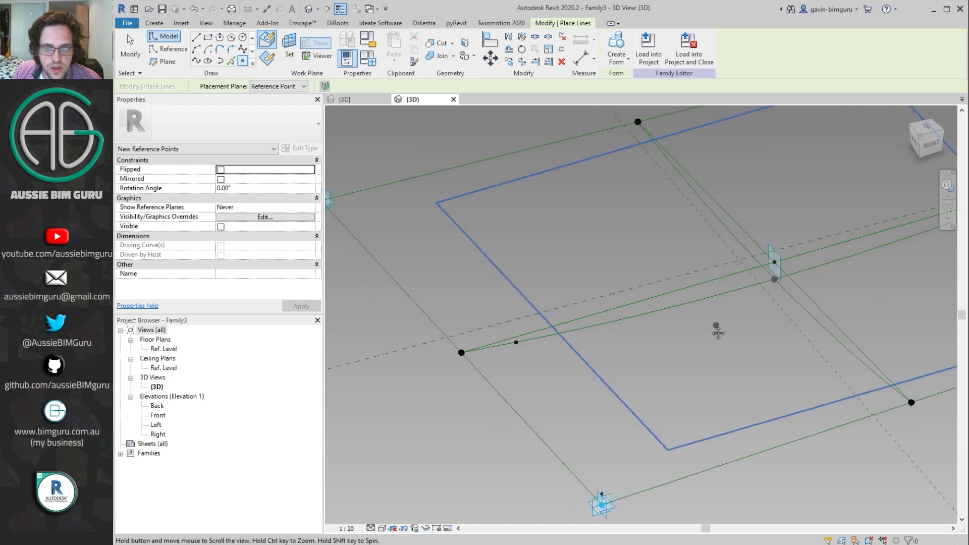
pyautogui.moveTo(718, 331); pyautogui.dragTo(510, 404, button='middle')
pyautogui.scroll(2, 832, 278)
pyautogui.click(835, 251)
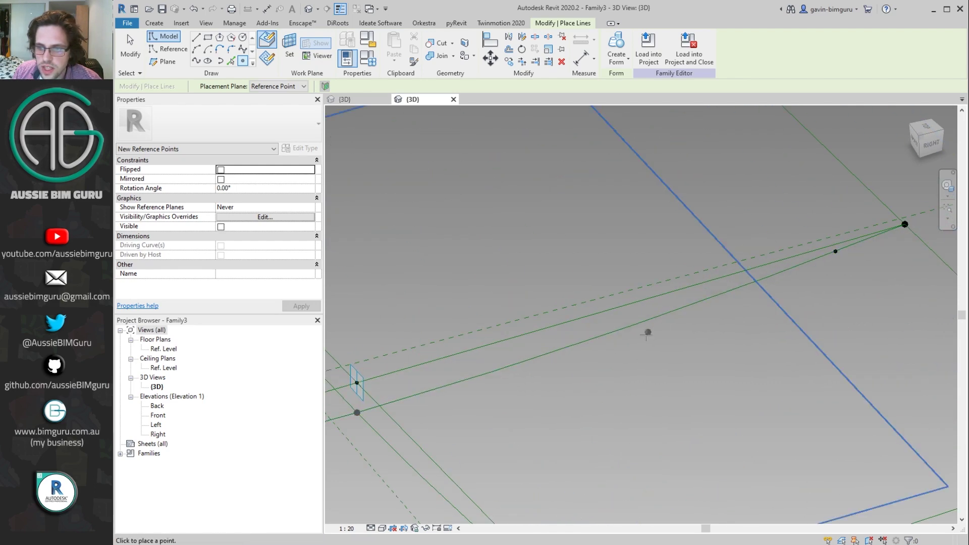
# Place a reference point near each end of the sagging curve that spans edges 1-2 and 3-4
pyautogui.moveTo(570, 382); pyautogui.dragTo(672, 258, button='middle')
pyautogui.moveTo(664, 346); pyautogui.dragTo(705, 290, button='middle')
pyautogui.keyDown('shift'); pyautogui.moveTo(665, 377); pyautogui.dragTo(608, 288, button='middle'); pyautogui.keyUp('shift')
pyautogui.click(605, 297)
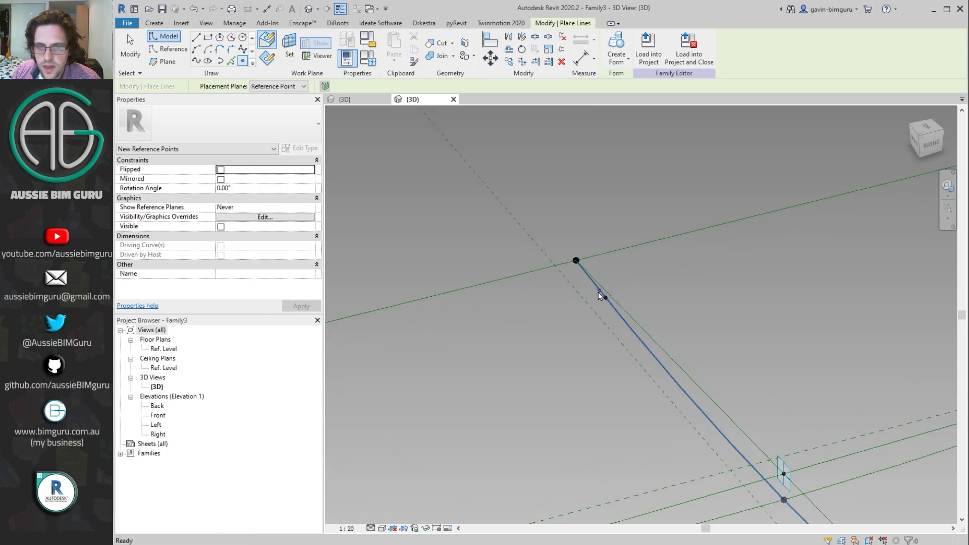
pyautogui.press('Escape')
# Measure the reference point near the midpoint of edge 1-2 by Segment Length and set the length to 1000
pyautogui.scroll(-2, 647, 323)
pyautogui.click(631, 312)
pyautogui.scroll(-2, 631, 312)
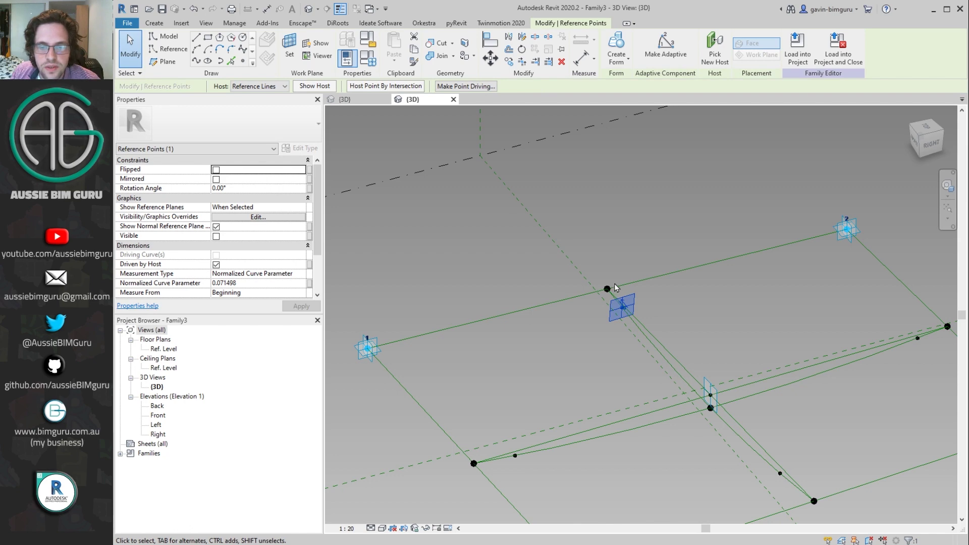
pyautogui.click(277, 283)
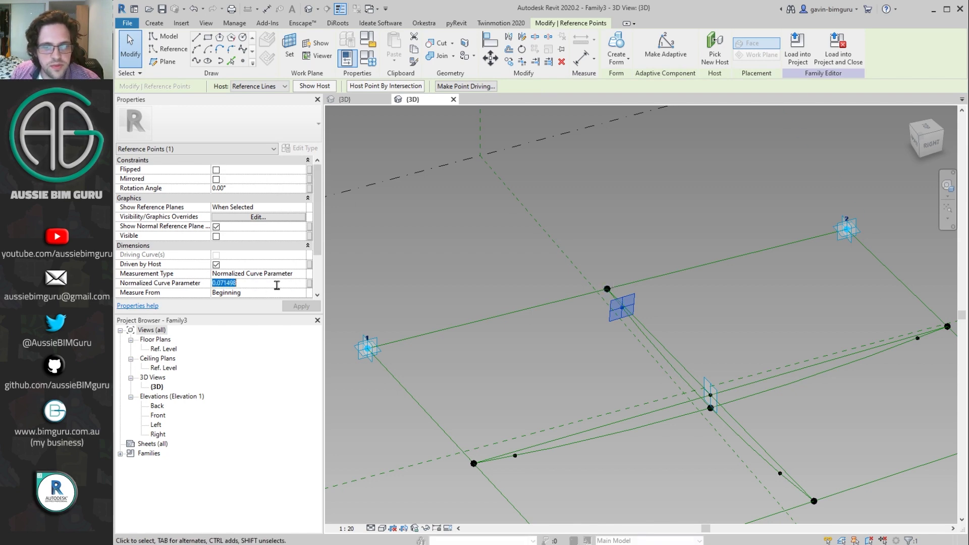
pyautogui.click(302, 275)
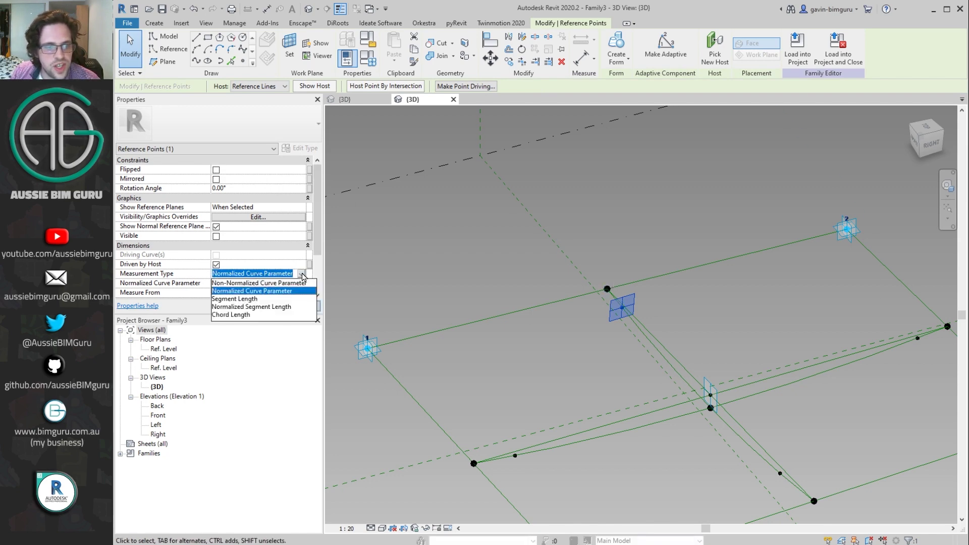
pyautogui.click(258, 299)
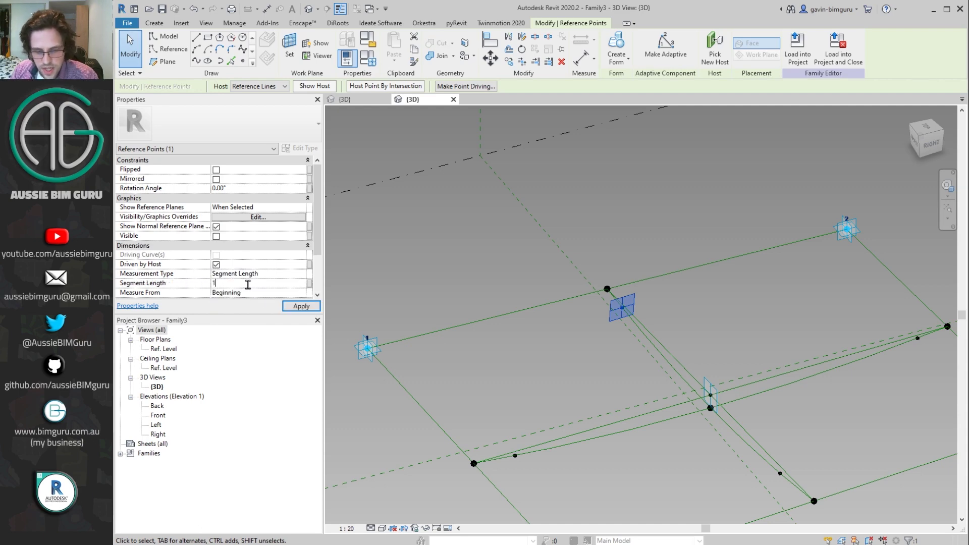
pyautogui.click(248, 284)
pyautogui.write('1000')
pyautogui.press('Return')
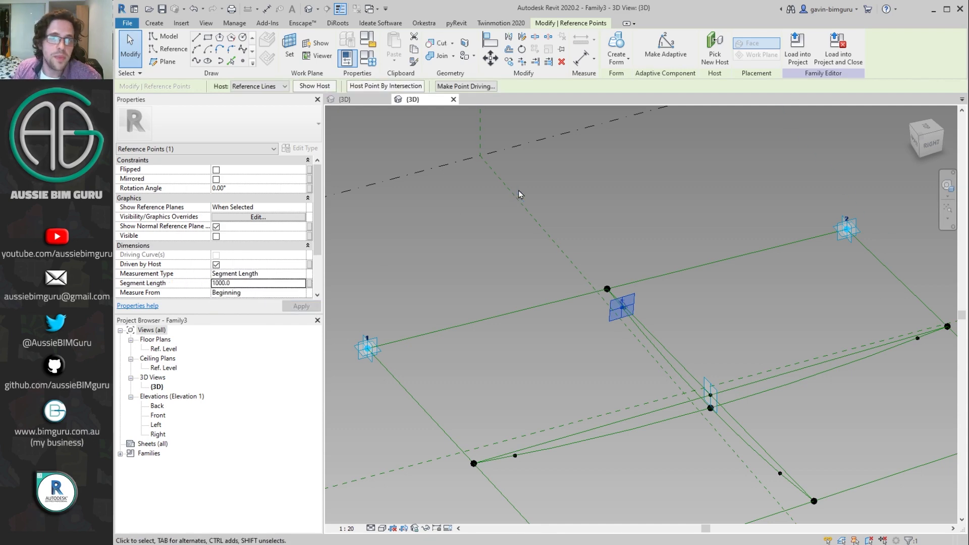
# Measure the reference point near the midpoint of edge 3-4 by Segment Length from the End, with a length of 1000
pyautogui.moveTo(573, 308); pyautogui.dragTo(576, 193, button='middle')
pyautogui.scroll(2, 763, 353)
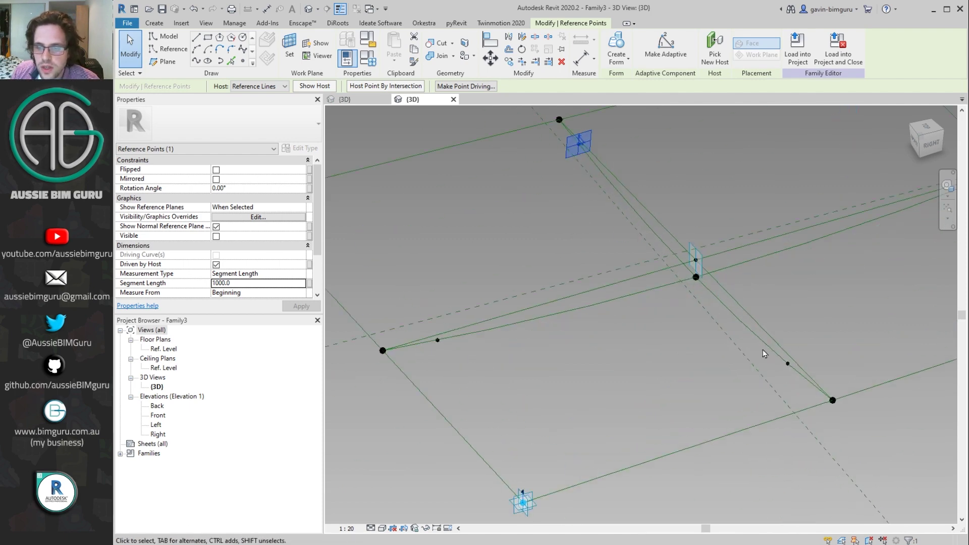
pyautogui.click(787, 362)
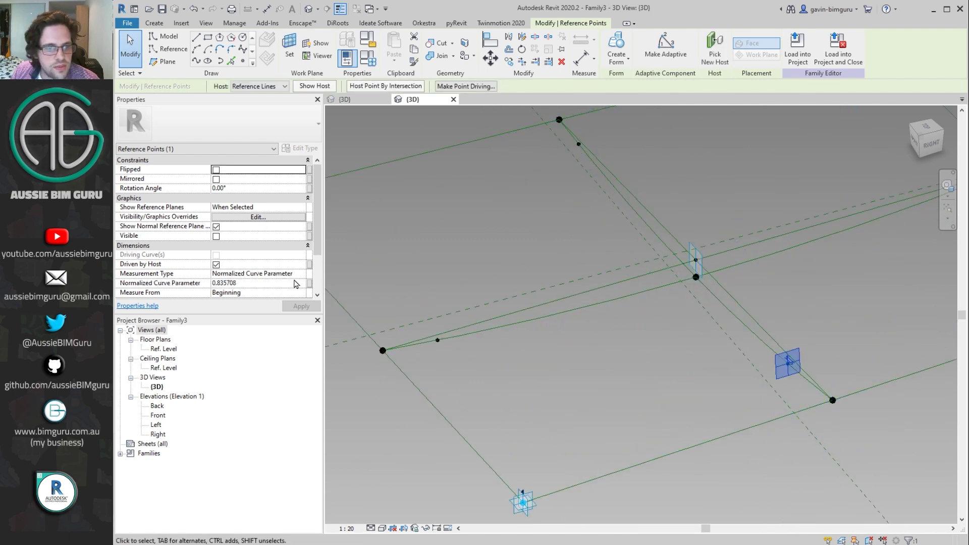
pyautogui.click(305, 277)
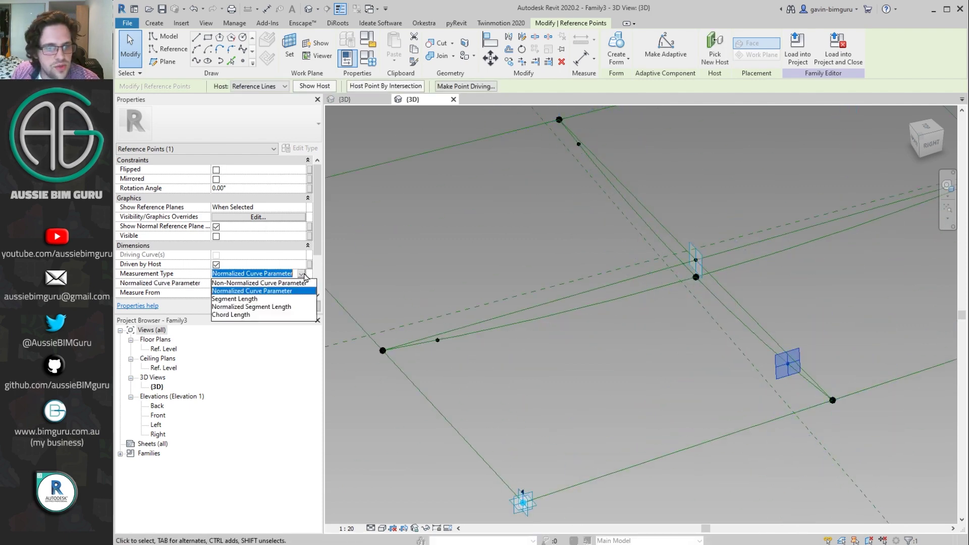
pyautogui.click(279, 299)
pyautogui.click(302, 294)
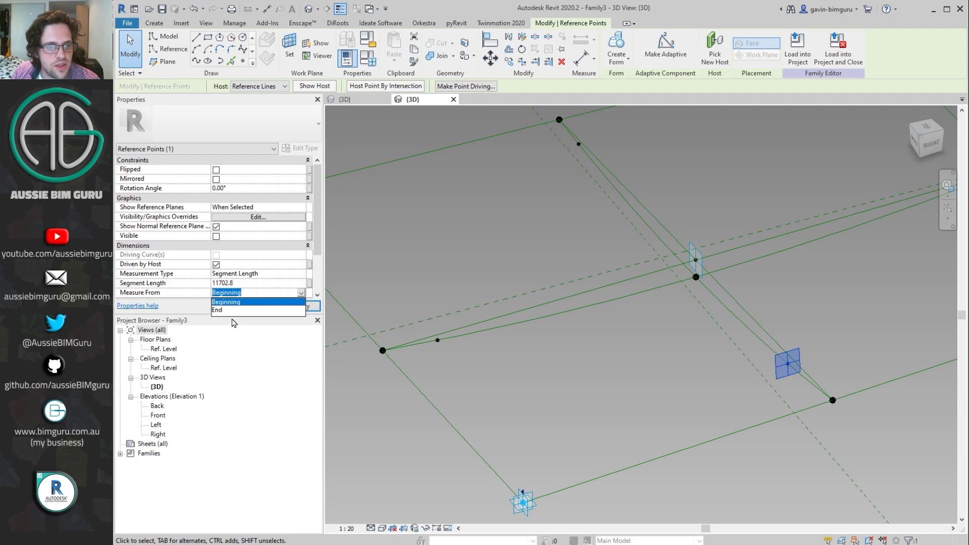
pyautogui.click(234, 310)
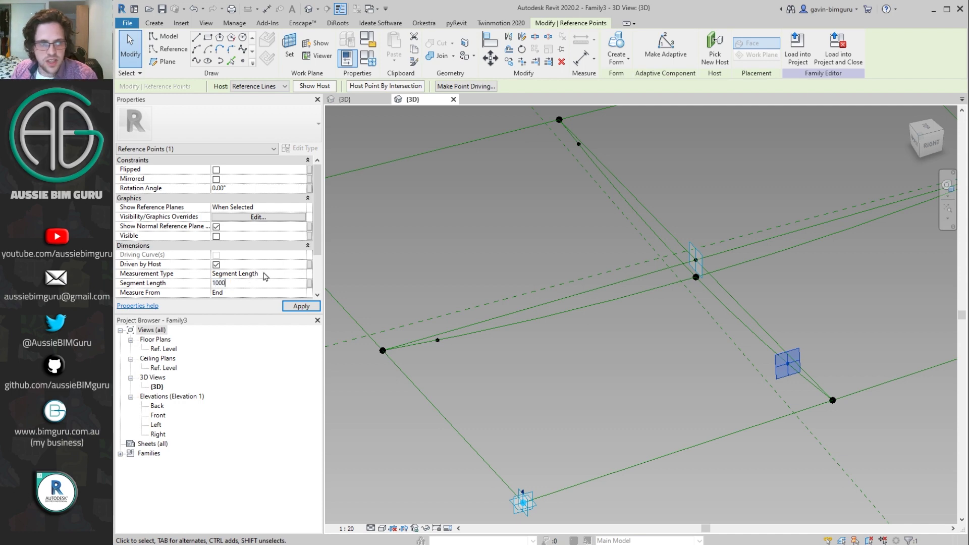
pyautogui.press('Return')
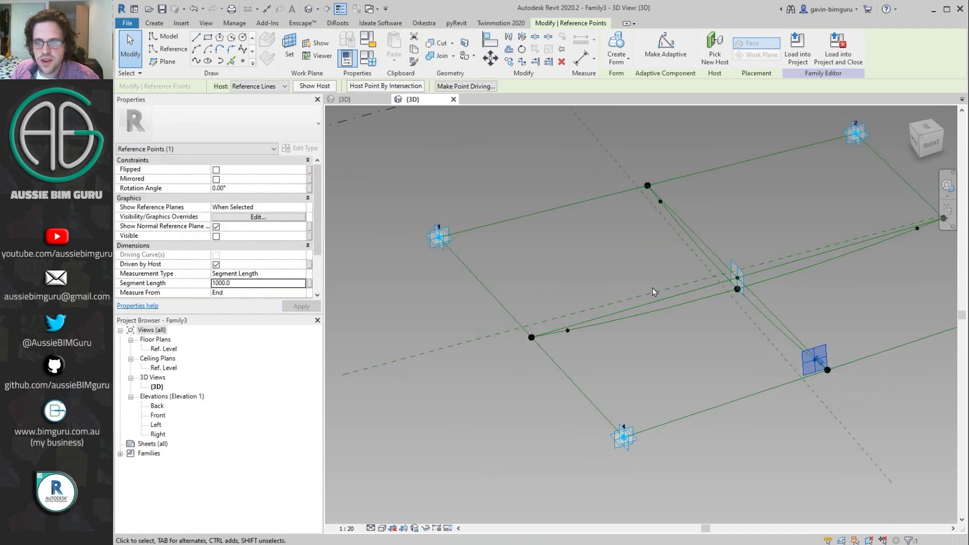
# Measure the reference point near the midpoint of edge 1-4 by Segment Length and set the length to 1000
pyautogui.scroll(2, 559, 318)
pyautogui.click(607, 360)
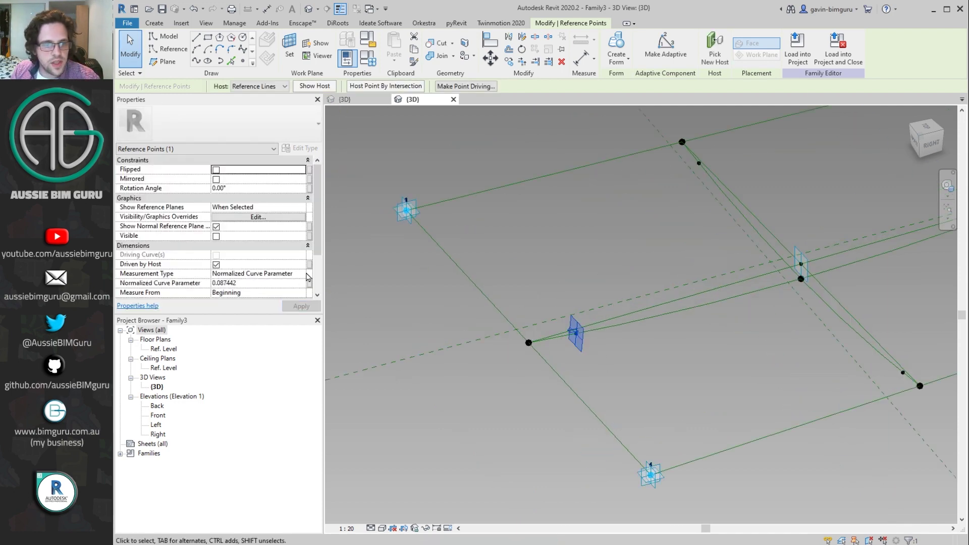
pyautogui.click(307, 273)
pyautogui.click(237, 305)
pyautogui.click(263, 283)
pyautogui.write('1000.0')
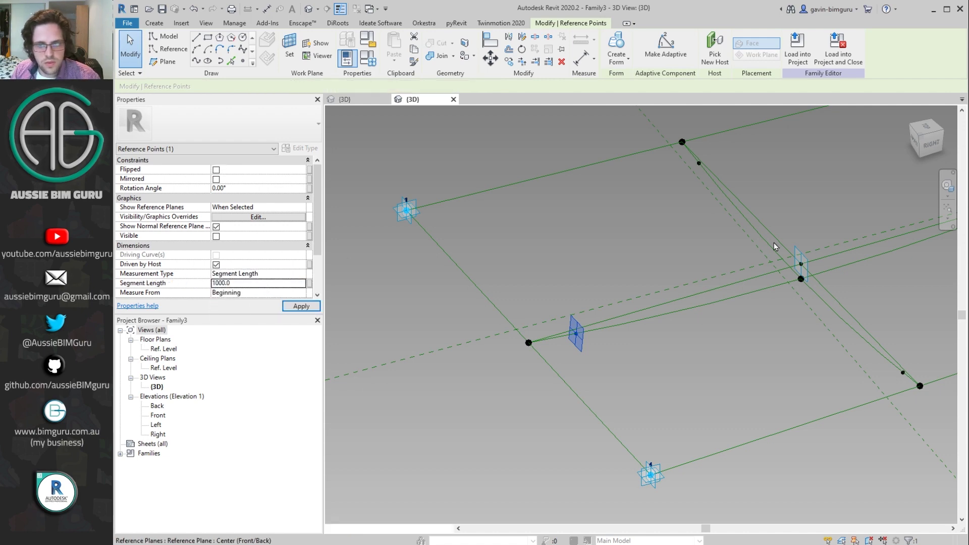
# Switch the reference point near the midpoint of edge 2-3 to the Segment Length measurement type
pyautogui.moveTo(774, 247); pyautogui.dragTo(444, 276, button='middle')
pyautogui.moveTo(647, 199); pyautogui.dragTo(682, 220)
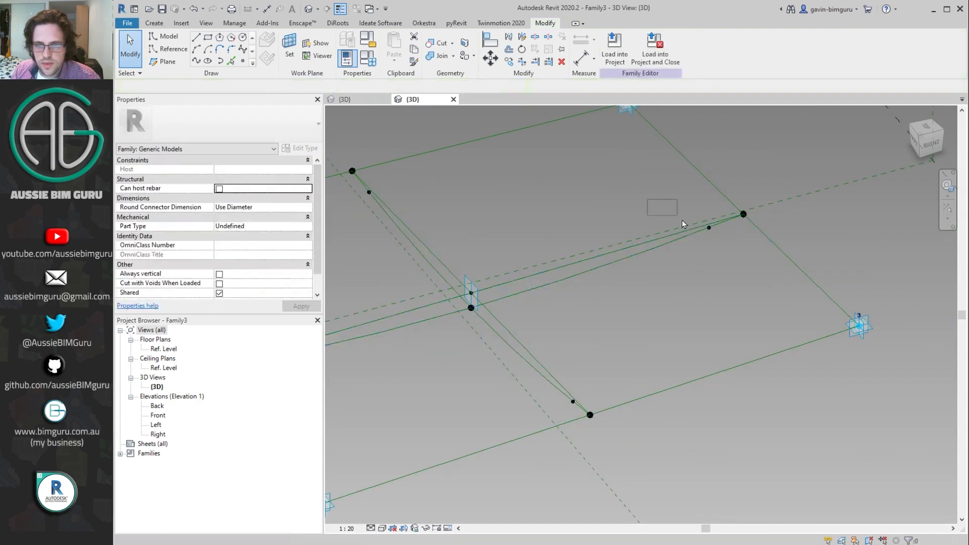
pyautogui.moveTo(720, 256); pyautogui.dragTo(721, 256)
pyautogui.click(303, 273)
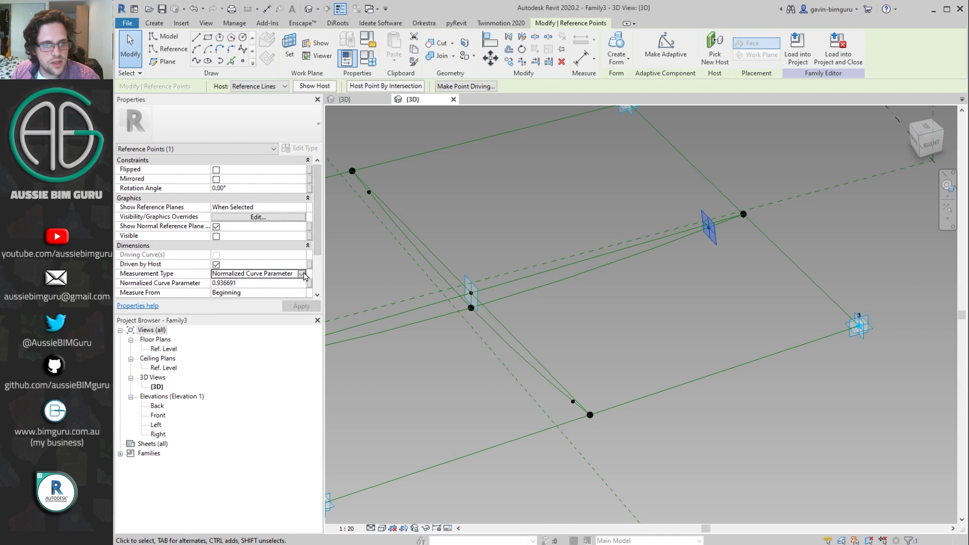
pyautogui.click(301, 273)
pyautogui.click(276, 300)
pyautogui.click(301, 293)
pyautogui.click(302, 293)
pyautogui.click(279, 302)
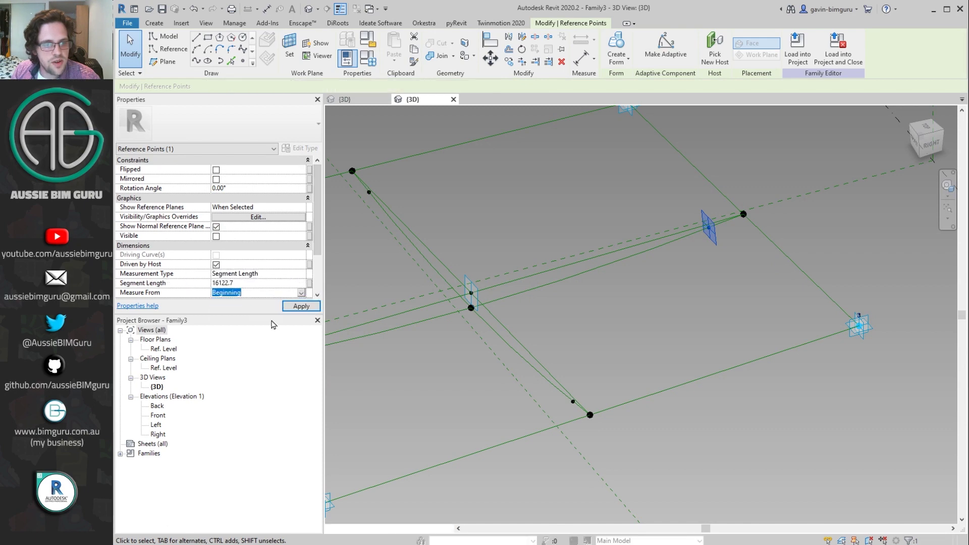
pyautogui.click(299, 306)
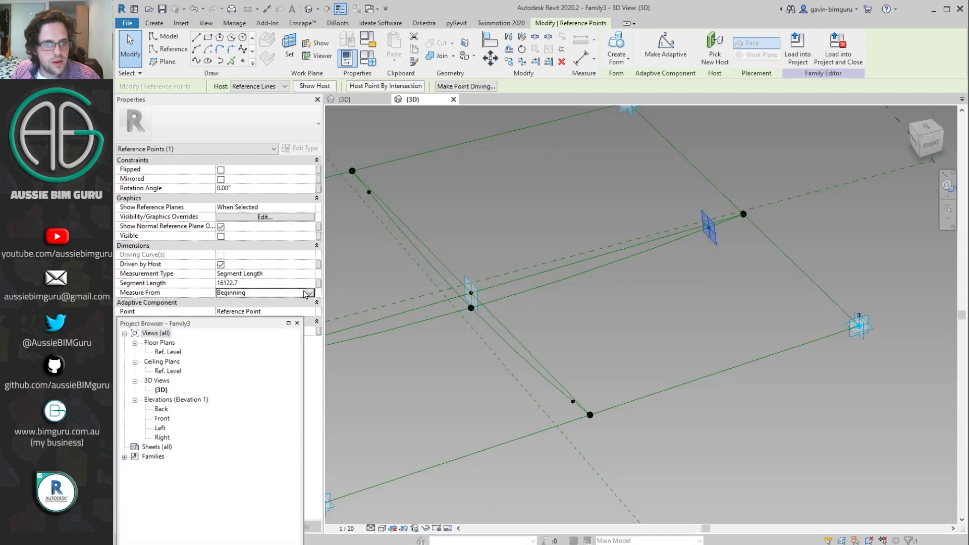
pyautogui.click(262, 335)
pyautogui.moveTo(248, 358); pyautogui.dragTo(227, 531)
# Measure the reference point near the midpoint of edge 2-3 from the End of its curve, with a segment length of 1000
pyautogui.click(709, 228)
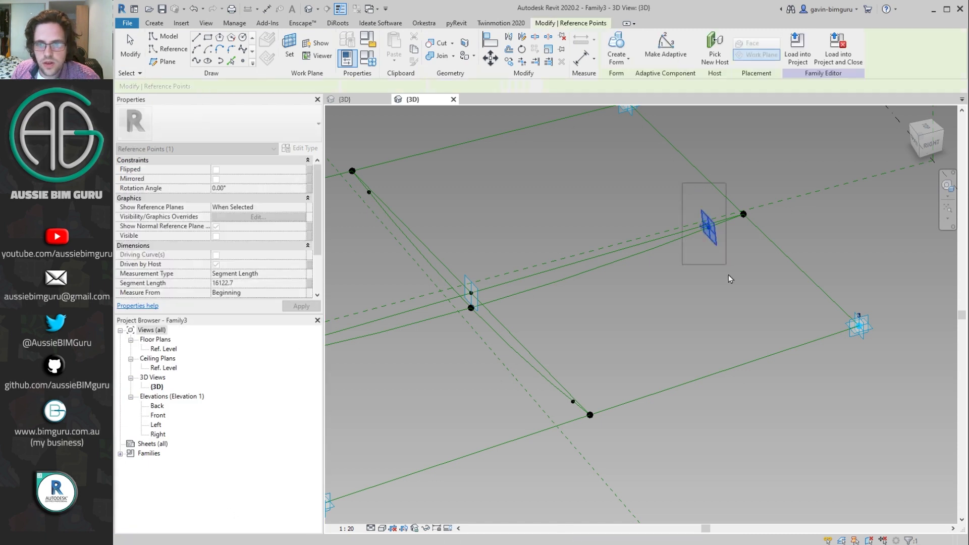
pyautogui.click(302, 292)
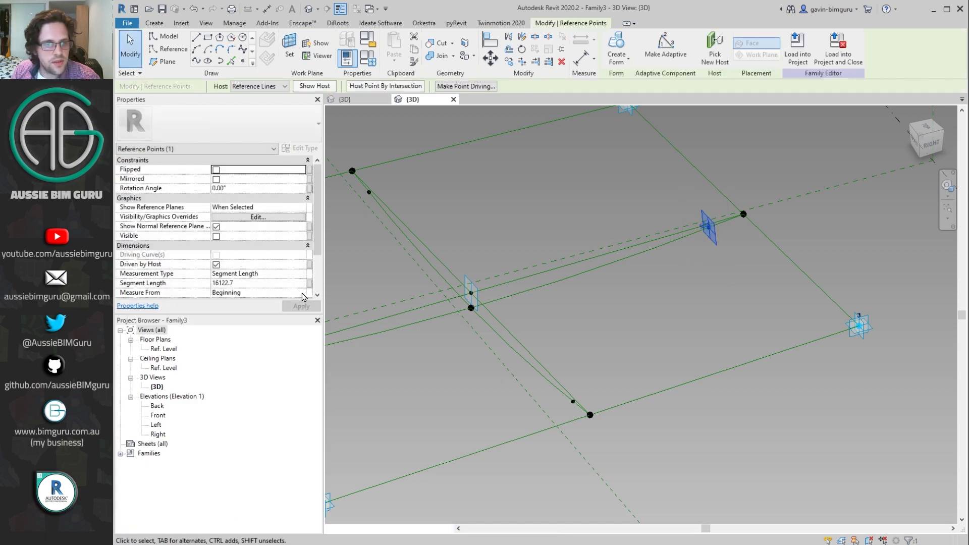
pyautogui.click(301, 292)
pyautogui.click(237, 312)
pyautogui.click(261, 282)
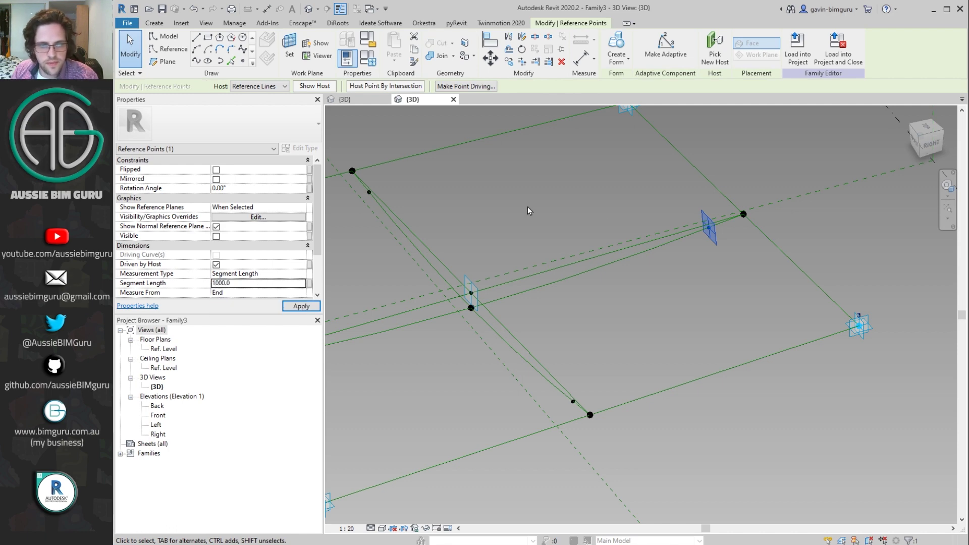
# Associate the segment length of all four hosted points near the curve ends with a new family parameter named Tension
pyautogui.moveTo(618, 214); pyautogui.dragTo(809, 208, button='middle')
pyautogui.keyDown('ctrl'); pyautogui.moveTo(539, 172); pyautogui.dragTo(605, 200); pyautogui.keyUp('ctrl')
pyautogui.keyDown('ctrl'); pyautogui.moveTo(717, 378); pyautogui.dragTo(748, 392); pyautogui.keyUp('ctrl')
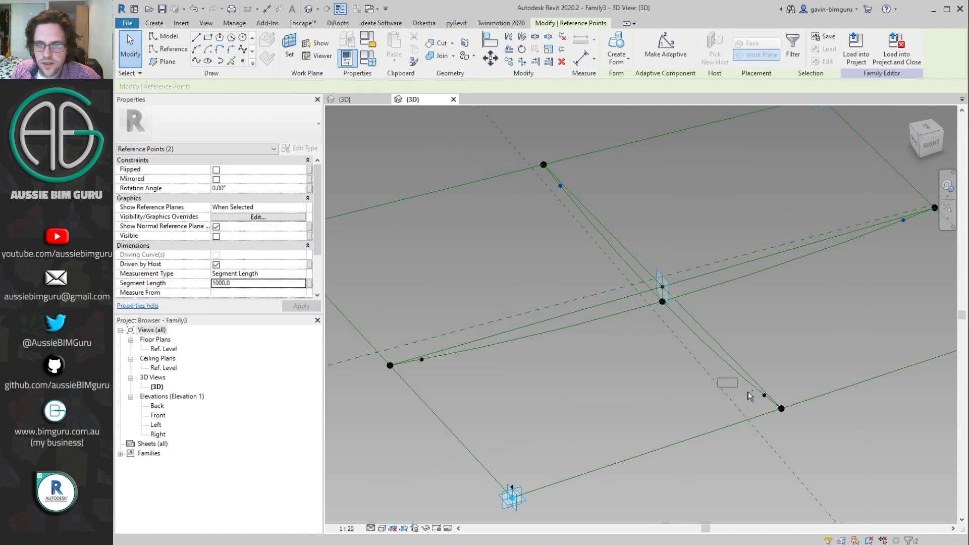
pyautogui.keyDown('ctrl'); pyautogui.click(764, 395); pyautogui.keyUp('ctrl')
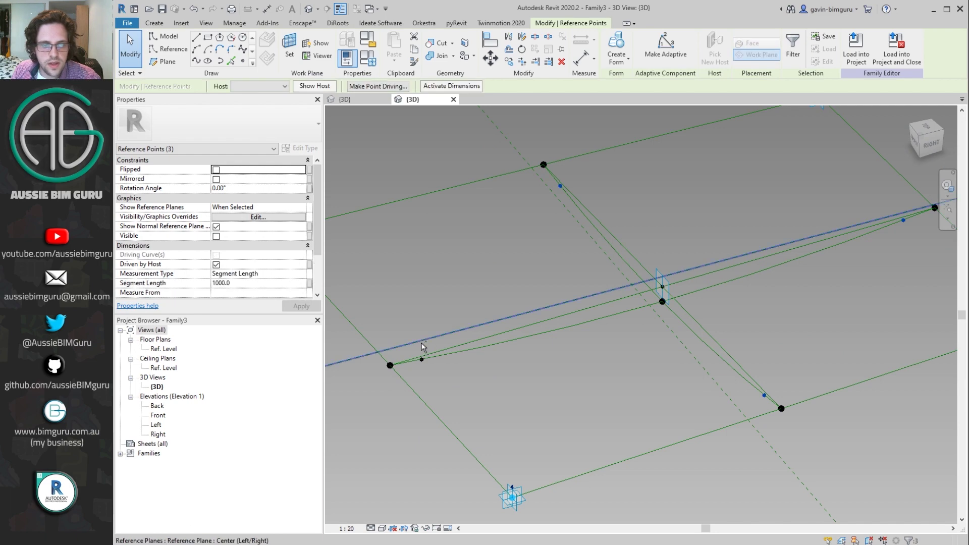
pyautogui.keyDown('ctrl'); pyautogui.click(421, 359); pyautogui.keyUp('ctrl')
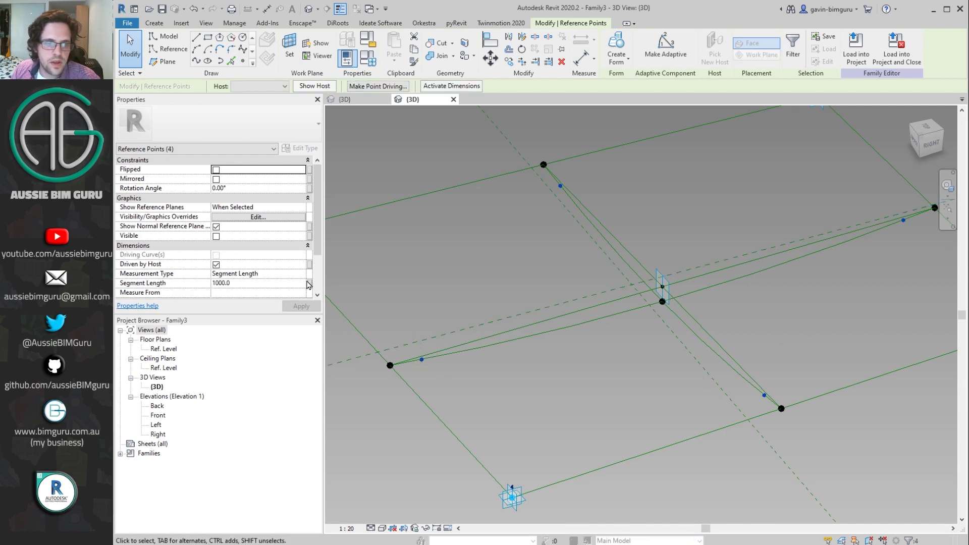
pyautogui.click(310, 283)
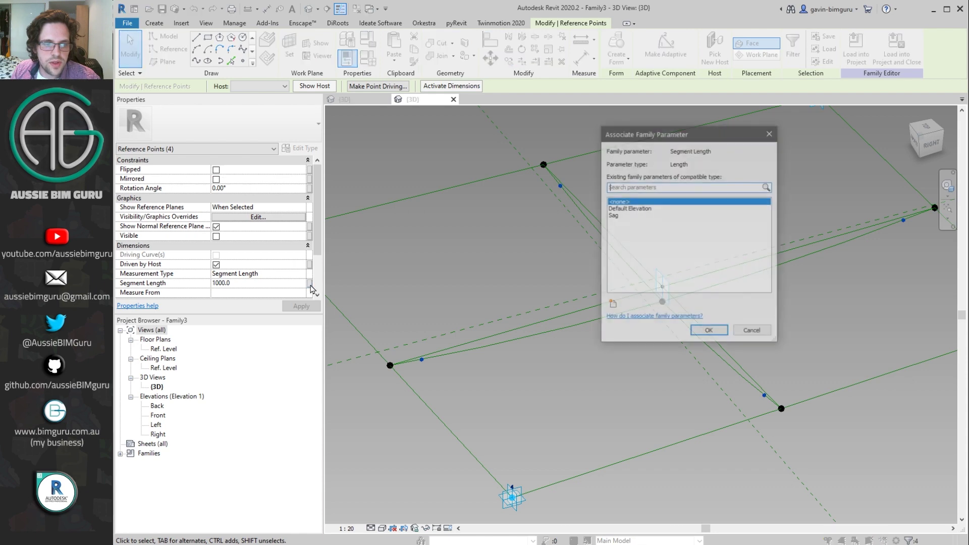
pyautogui.click(613, 304)
pyautogui.write('Tension')
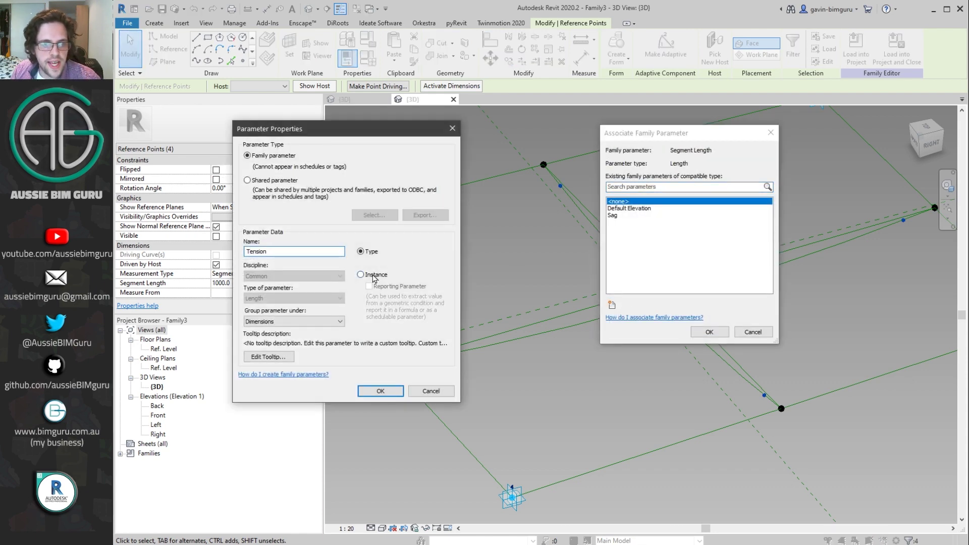
pyautogui.click(381, 393)
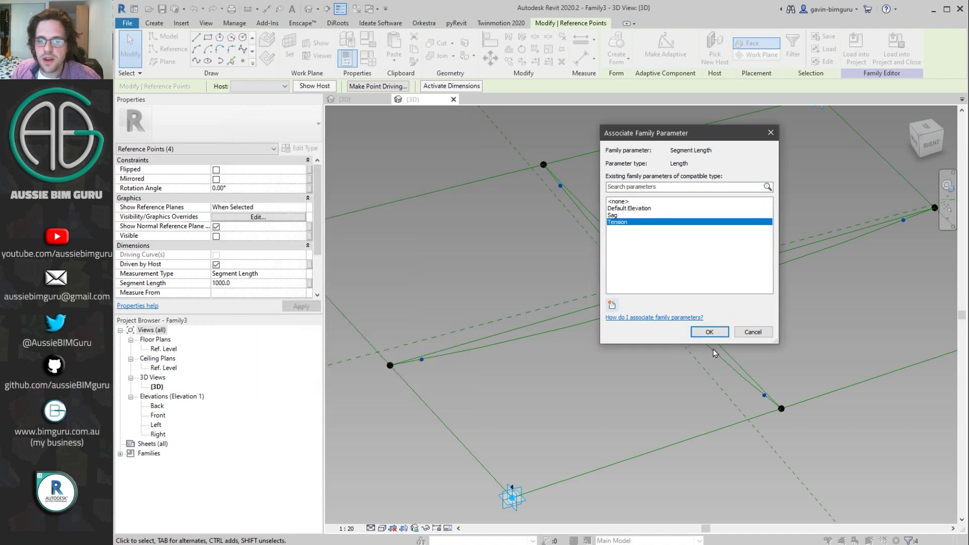
pyautogui.click(709, 332)
pyautogui.click(476, 325)
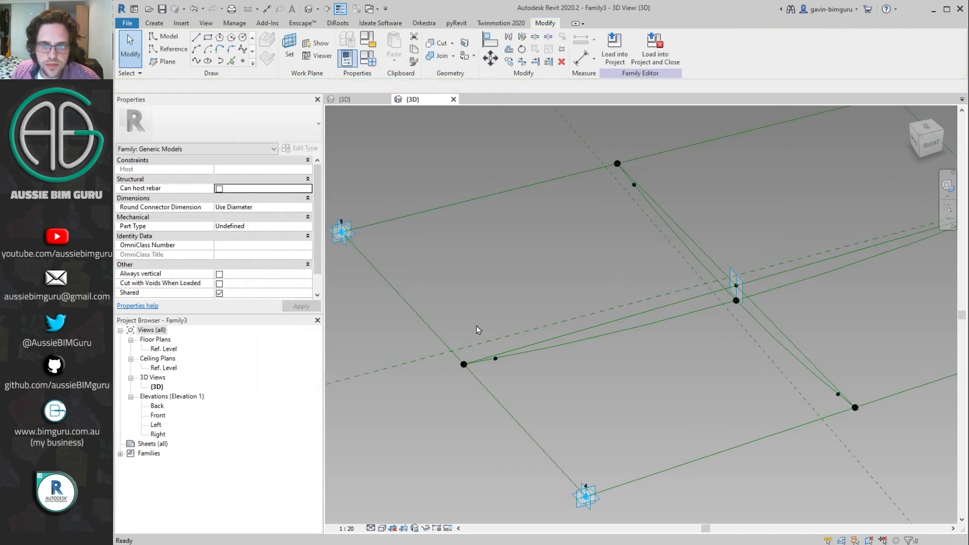
# Create a spline through the hosted point near edge 1-4, the lowered central point and the hosted point near edge 2-3
pyautogui.moveTo(479, 326); pyautogui.dragTo(539, 403)
pyautogui.scroll(4, 744, 281)
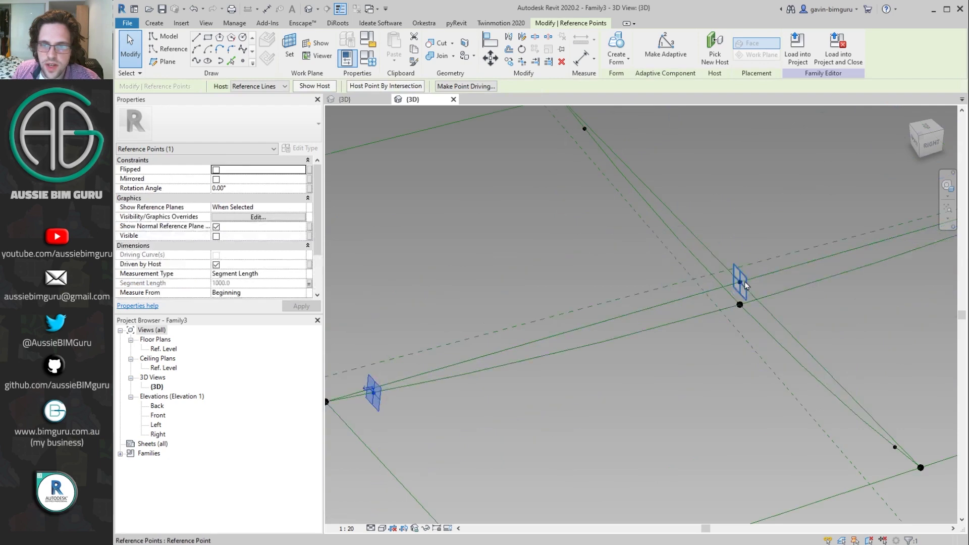
pyautogui.keyDown('ctrl'); pyautogui.moveTo(707, 318); pyautogui.dragTo(769, 337); pyautogui.keyUp('ctrl')
pyautogui.moveTo(909, 299); pyautogui.dragTo(578, 409, button='middle')
pyautogui.moveTo(919, 273); pyautogui.dragTo(717, 313, button='middle')
pyautogui.scroll(2, 808, 261)
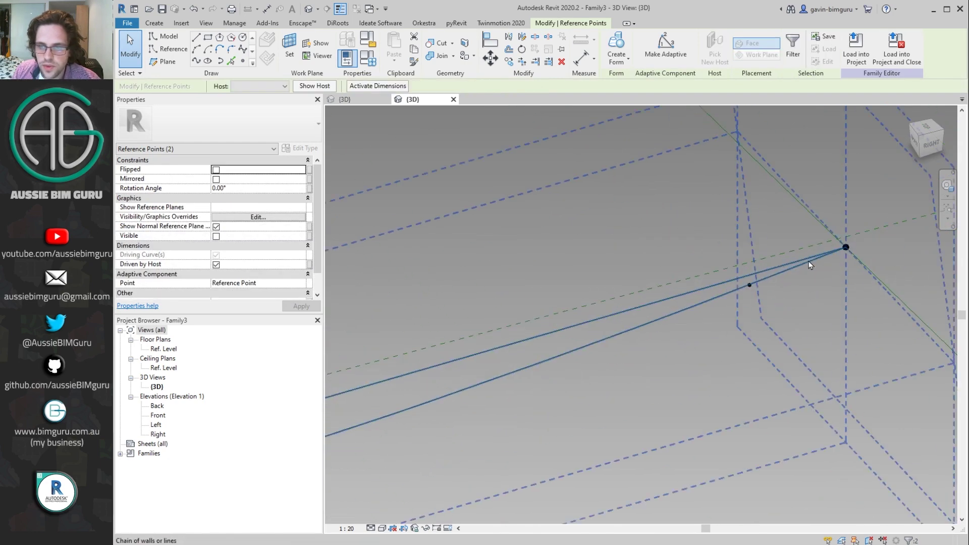
pyautogui.moveTo(705, 241); pyautogui.dragTo(764, 326)
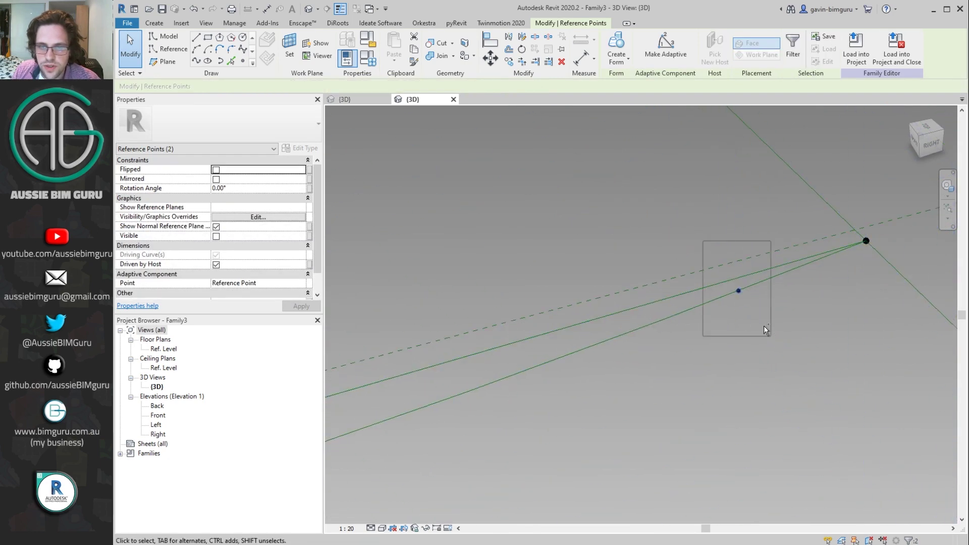
pyautogui.click(196, 61)
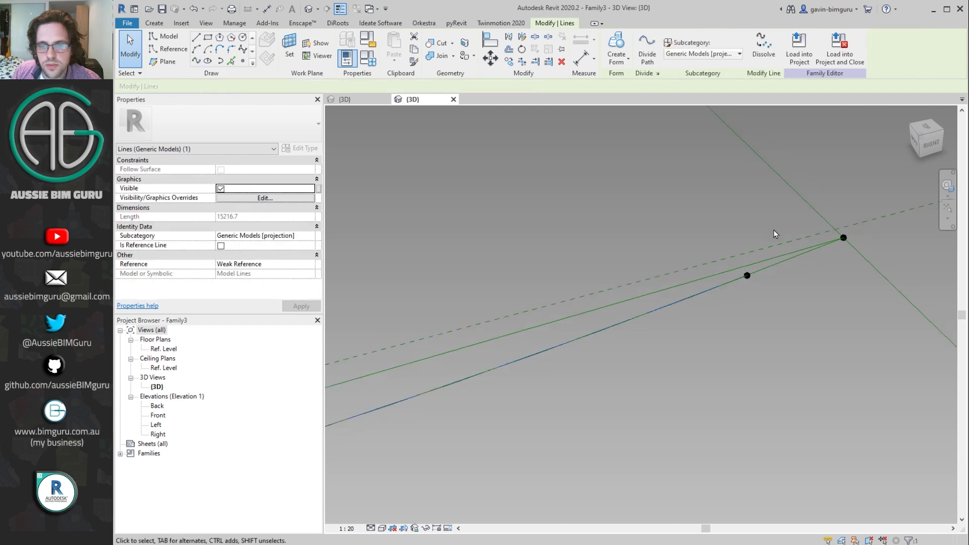
# Convert the new spline between the hosted points near edges 1-4 and 2-3 into a reference line
pyautogui.scroll(-4, 773, 229)
pyautogui.moveTo(563, 297); pyautogui.dragTo(748, 245, button='middle')
pyautogui.scroll(1, 669, 283)
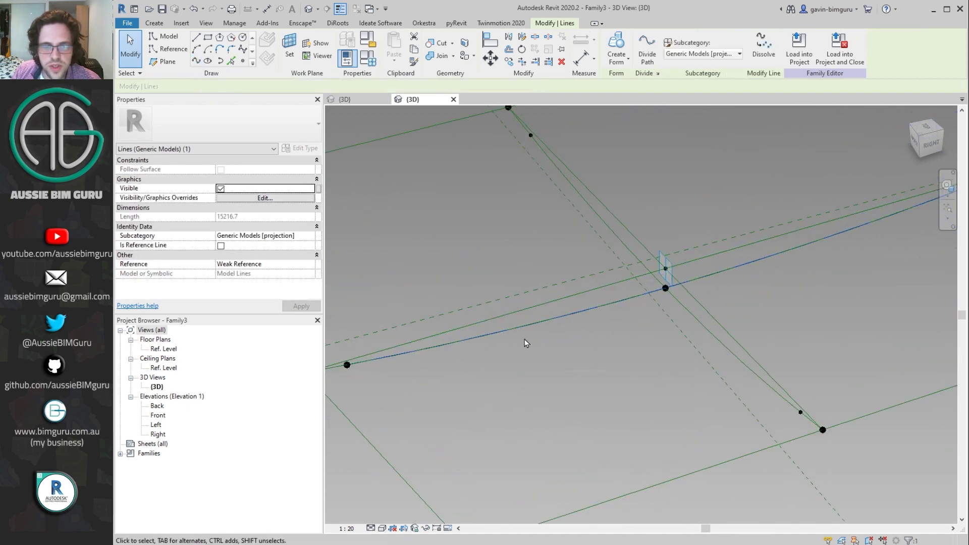
pyautogui.click(220, 246)
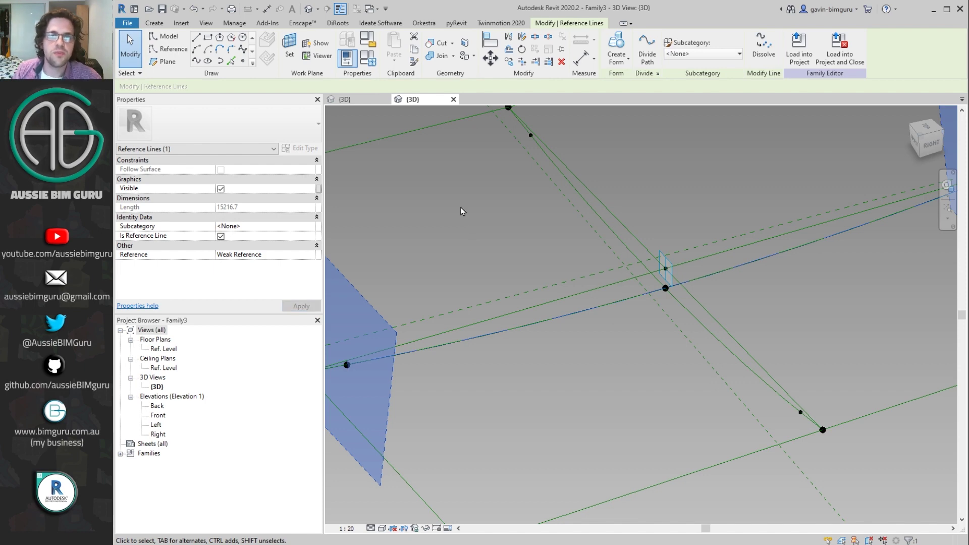
# Create a spline through adaptive point 1, the hosted point near edge 1-2 and adaptive point 2
pyautogui.moveTo(461, 208); pyautogui.dragTo(659, 184, button='middle')
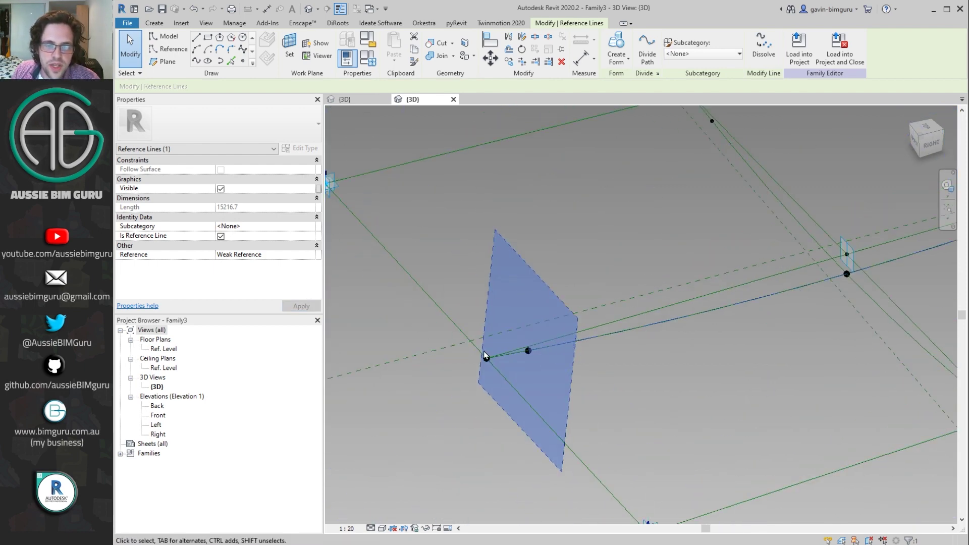
pyautogui.moveTo(558, 234); pyautogui.dragTo(627, 274, button='middle')
pyautogui.moveTo(377, 190); pyautogui.dragTo(459, 252)
pyautogui.moveTo(663, 233); pyautogui.dragTo(606, 260, button='middle')
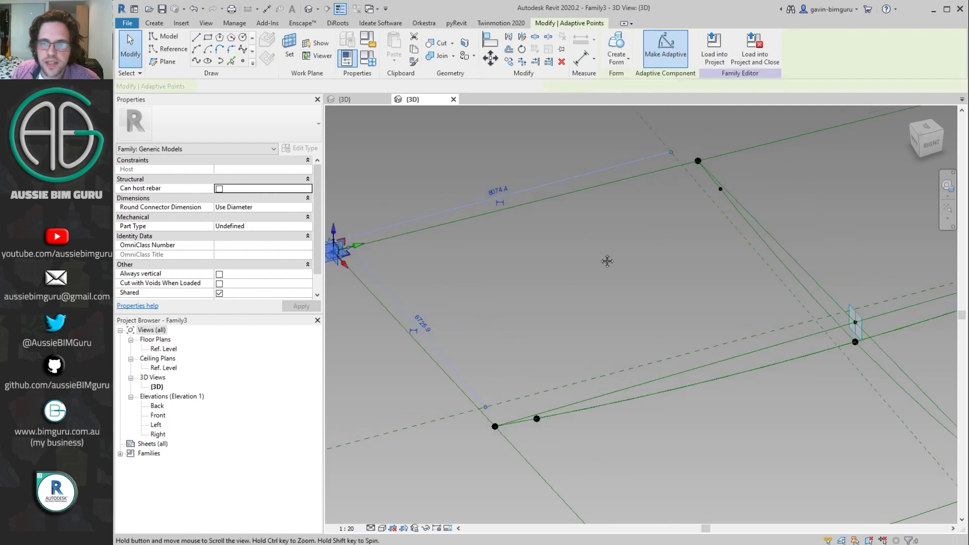
pyautogui.keyDown('ctrl'); pyautogui.moveTo(673, 184); pyautogui.dragTo(749, 217); pyautogui.keyUp('ctrl')
pyautogui.moveTo(857, 203); pyautogui.dragTo(531, 320, button='middle')
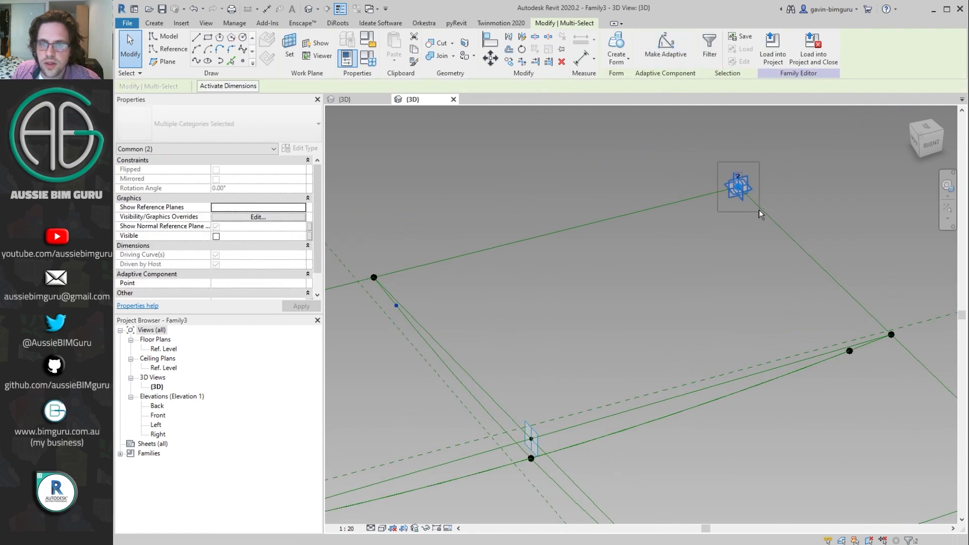
pyautogui.click(194, 63)
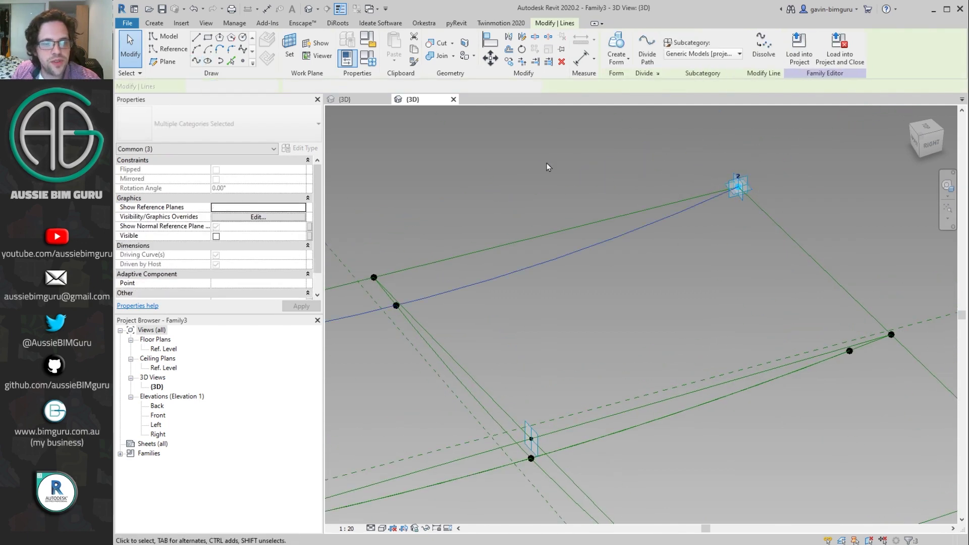
# Create a spline through adaptive point 3, the hosted point near edge 3-4 and adaptive point 4
pyautogui.keyDown('shift'); pyautogui.moveTo(547, 163); pyautogui.dragTo(698, 246, button='middle'); pyautogui.keyUp('shift')
pyautogui.moveTo(698, 242); pyautogui.dragTo(823, 291)
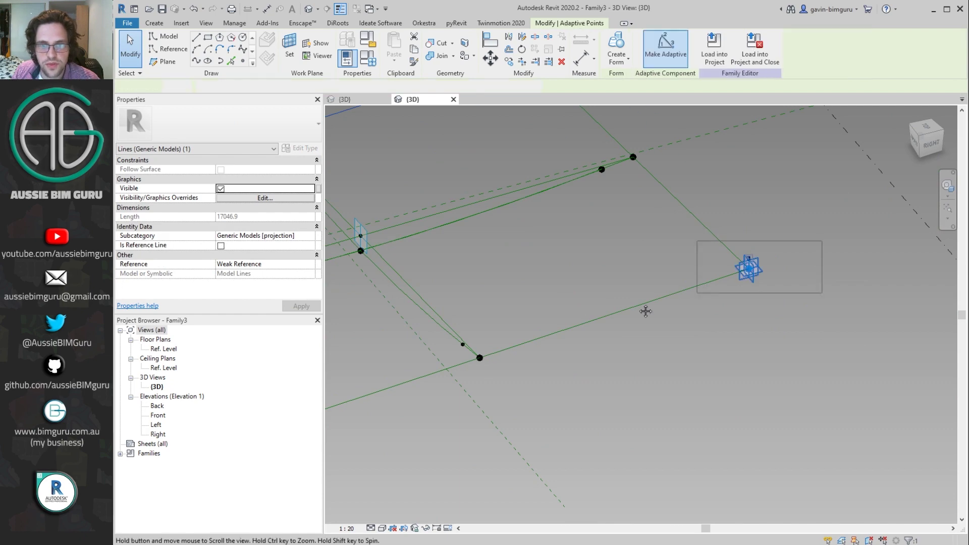
pyautogui.moveTo(644, 311); pyautogui.dragTo(850, 293, button='middle')
pyautogui.keyDown('ctrl'); pyautogui.moveTo(619, 296); pyautogui.dragTo(689, 331); pyautogui.keyUp('ctrl')
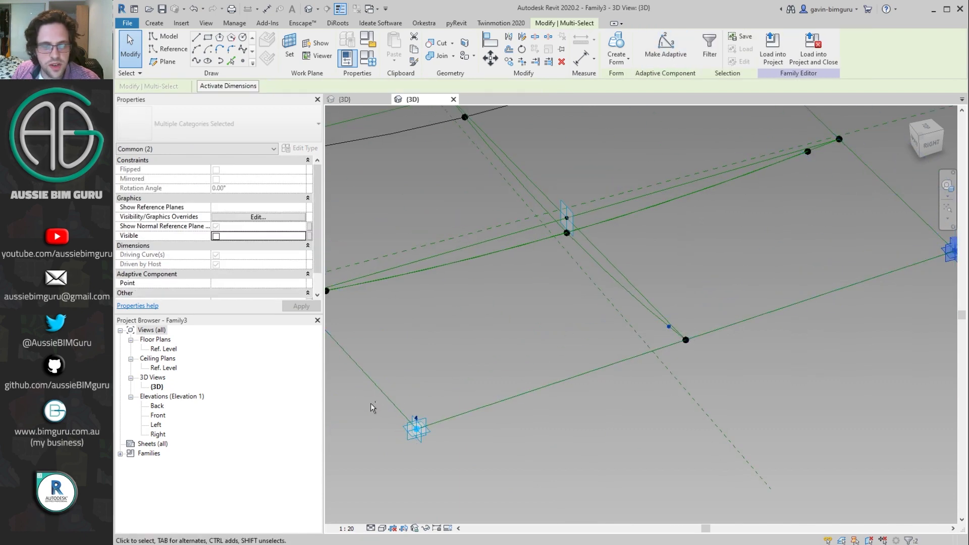
pyautogui.keyDown('ctrl'); pyautogui.moveTo(372, 404); pyautogui.dragTo(444, 455); pyautogui.keyUp('ctrl')
pyautogui.click(196, 62)
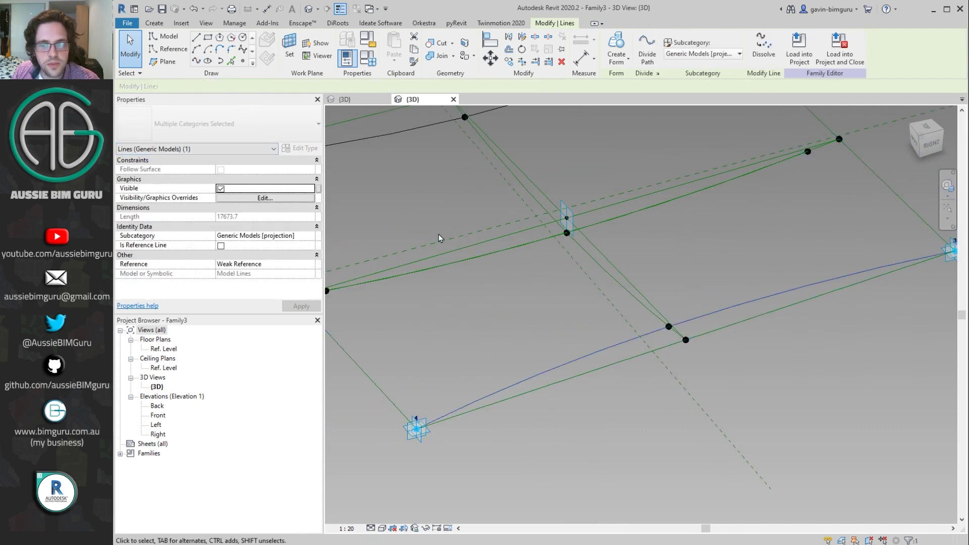
# Convert the two new splines along edges 1-2 and 3-4 into reference lines
pyautogui.moveTo(394, 144); pyautogui.dragTo(502, 195, button='middle')
pyautogui.click(514, 193)
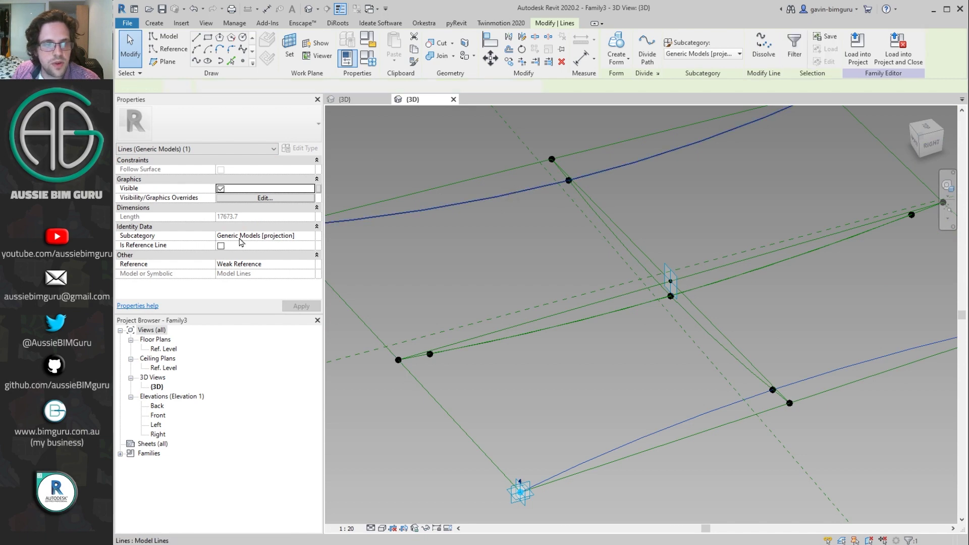
pyautogui.click(220, 246)
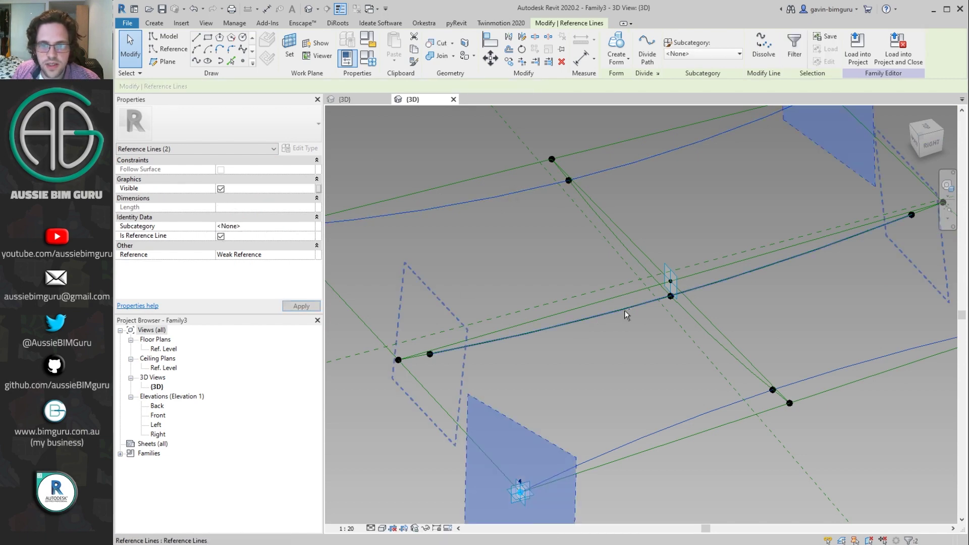
# Create a solid form from the two outer spline reference lines and the central one between edges 1-4 and 2-3
pyautogui.keyDown('ctrl'); pyautogui.click(642, 308); pyautogui.keyUp('ctrl')
pyautogui.scroll(-1, 631, 300)
pyautogui.keyDown('shift'); pyautogui.moveTo(621, 290); pyautogui.dragTo(707, 313, button='middle'); pyautogui.keyUp('shift')
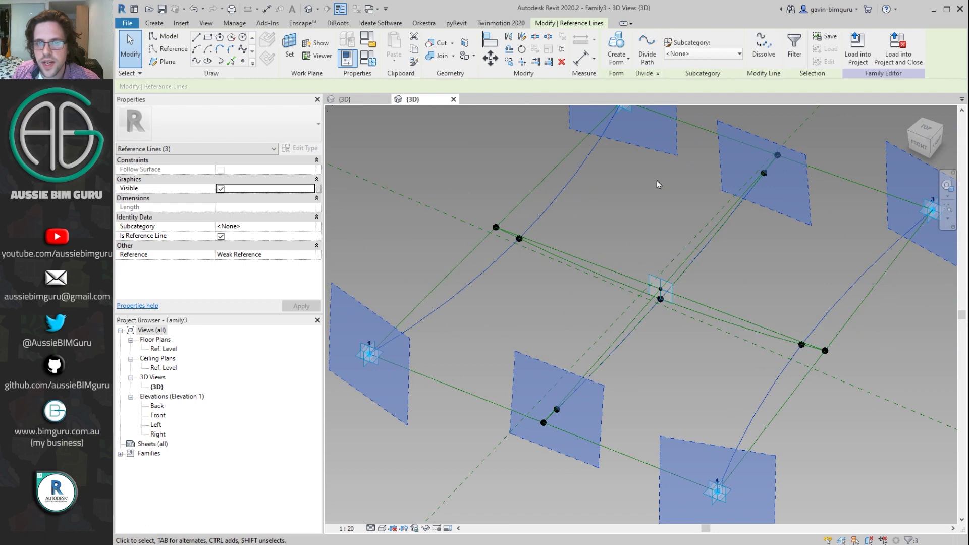
pyautogui.click(628, 61)
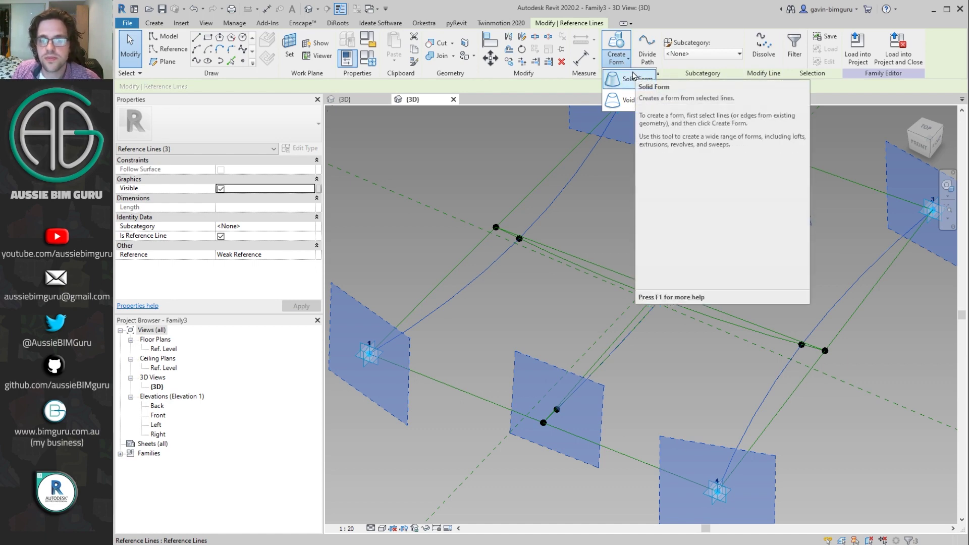
pyautogui.click(633, 77)
pyautogui.keyDown('shift'); pyautogui.moveTo(656, 211); pyautogui.dragTo(705, 323, button='middle'); pyautogui.keyUp('shift')
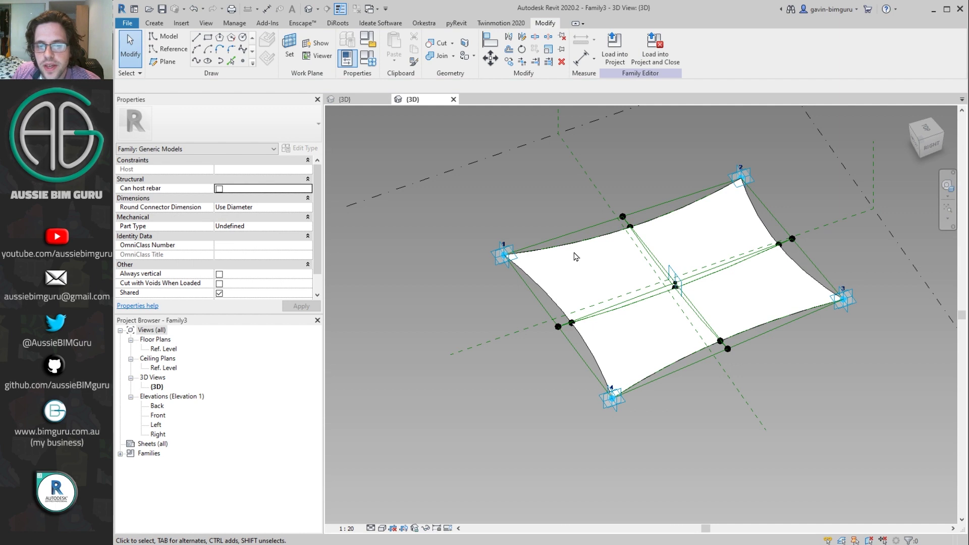
pyautogui.scroll(2, 575, 256)
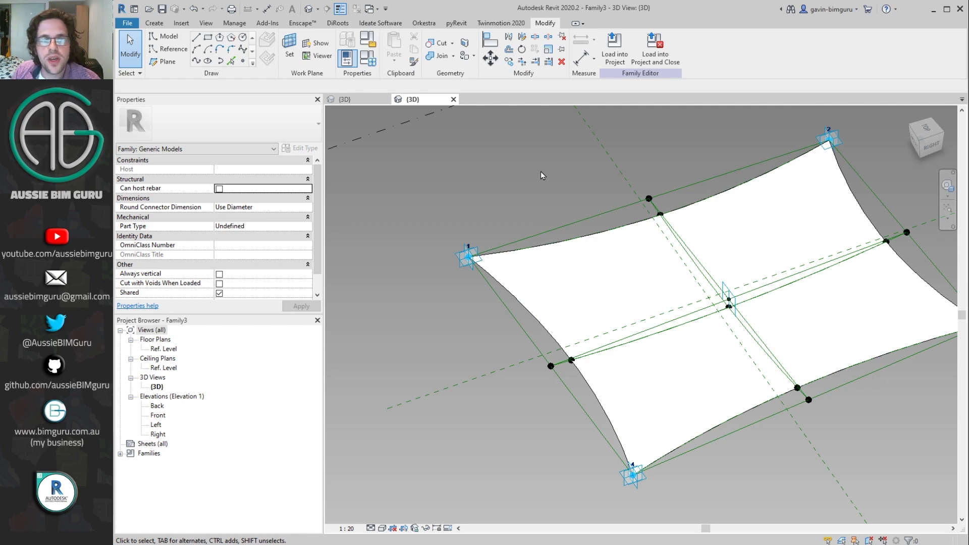
# Save the family as Shade final in the 201012_RVT - Tensile shade folder
pyautogui.click(126, 24)
pyautogui.moveTo(150, 151)
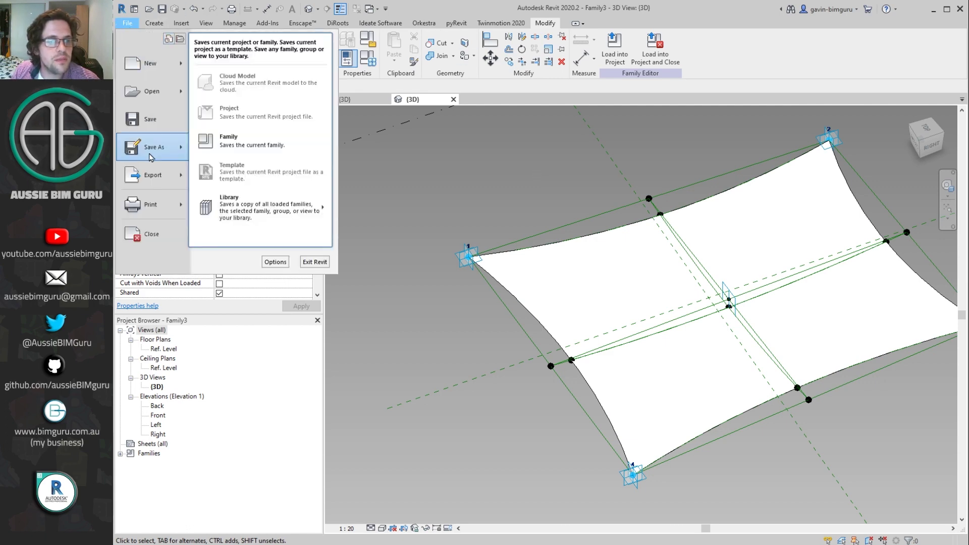
pyautogui.click(273, 147)
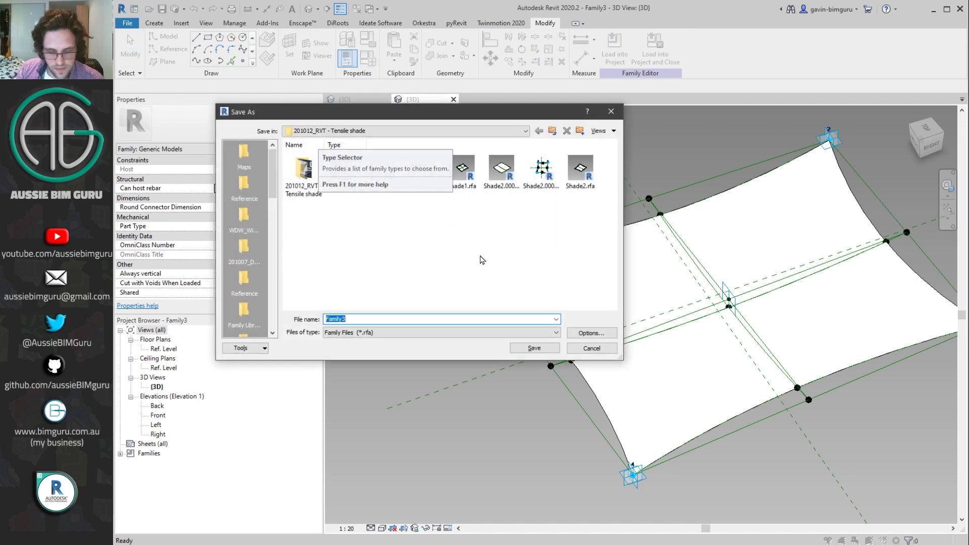
pyautogui.write('Shade')
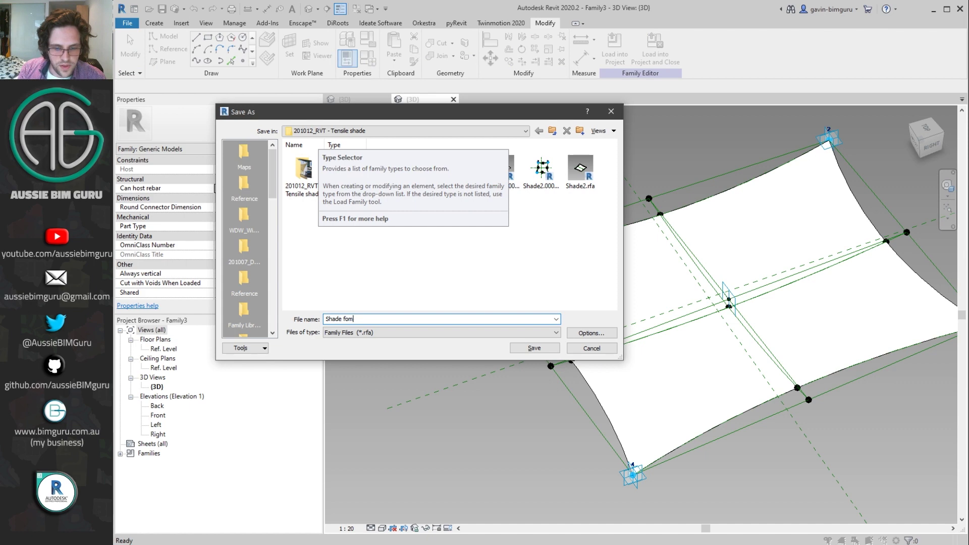
pyautogui.write(' final')
pyautogui.press('Return')
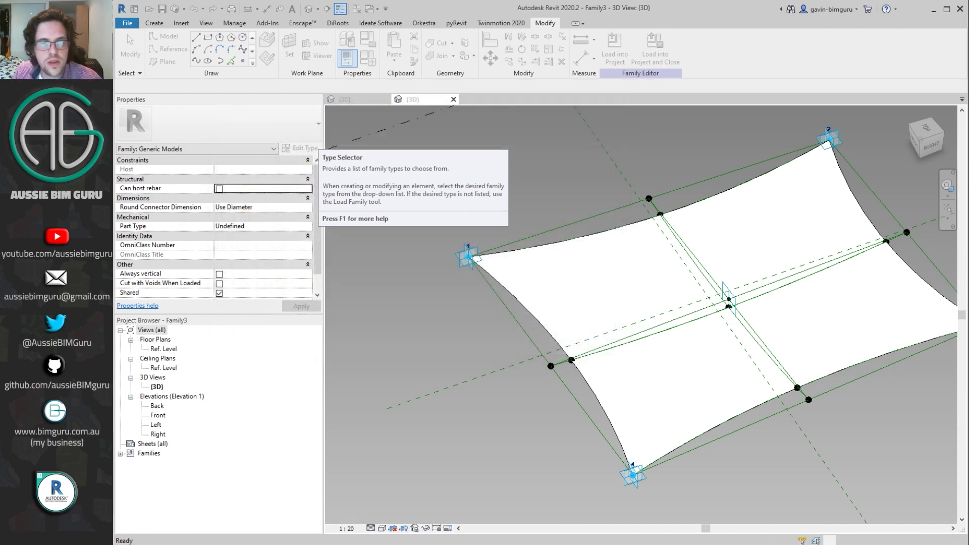
# Start a new family from the Metric Generic Model Adaptive.rft template
pyautogui.click(135, 24)
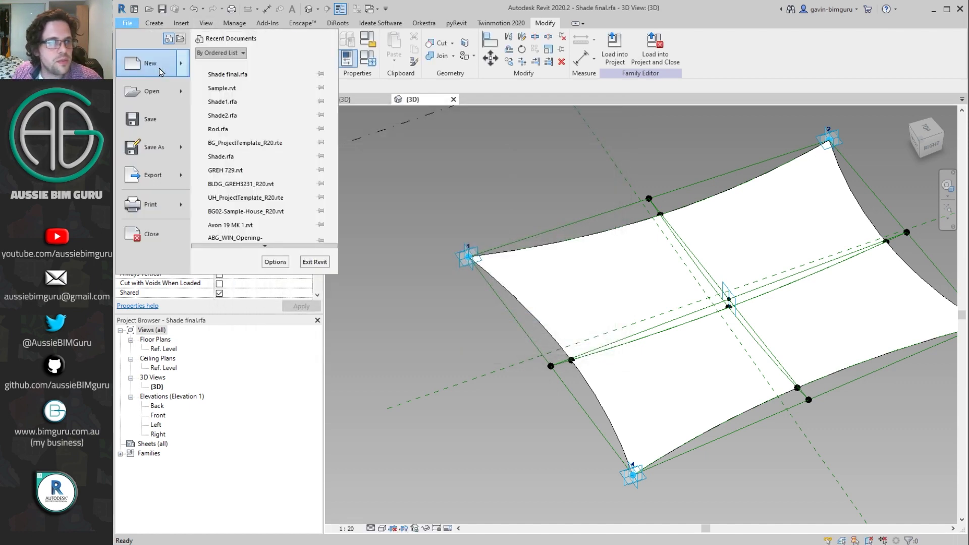
pyautogui.moveTo(155, 63)
pyautogui.click(271, 103)
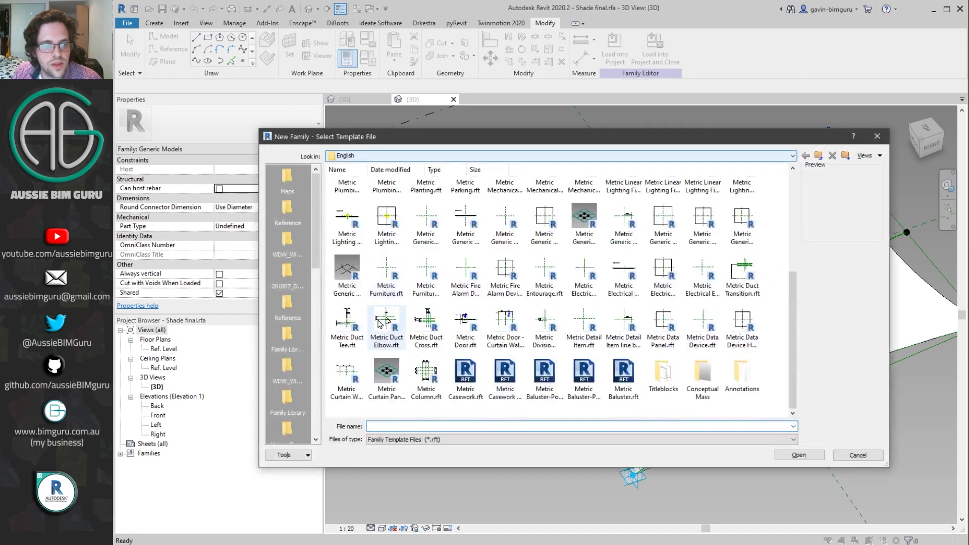
pyautogui.click(362, 286)
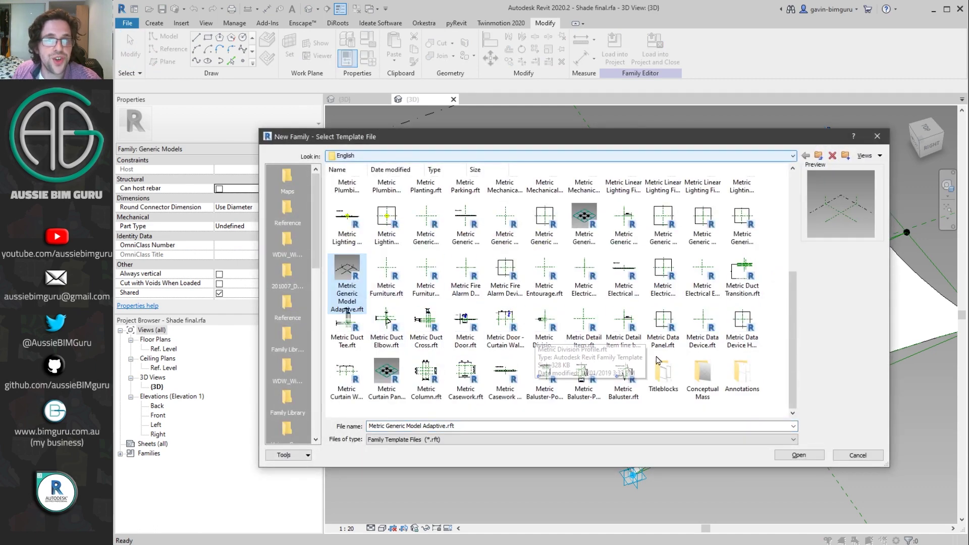
pyautogui.click(801, 455)
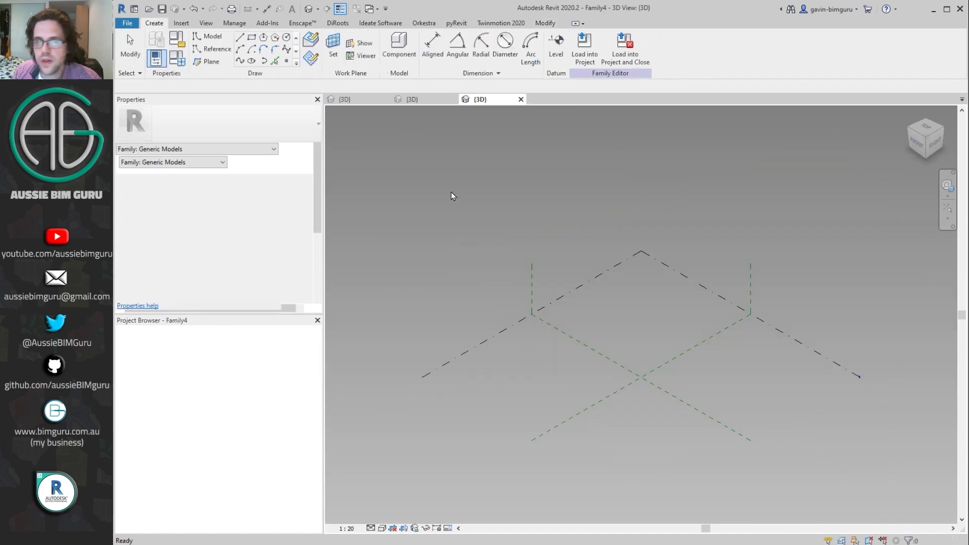
# Place three reference points on the reference level and make all of them adaptive
pyautogui.click(286, 61)
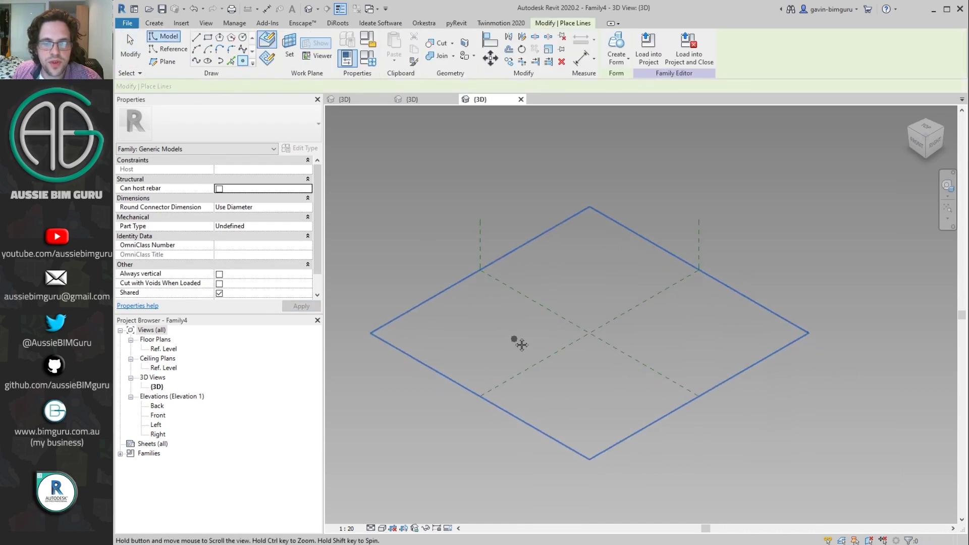
pyautogui.scroll(2, 475, 334)
pyautogui.press('Escape')
pyautogui.press('Escape')
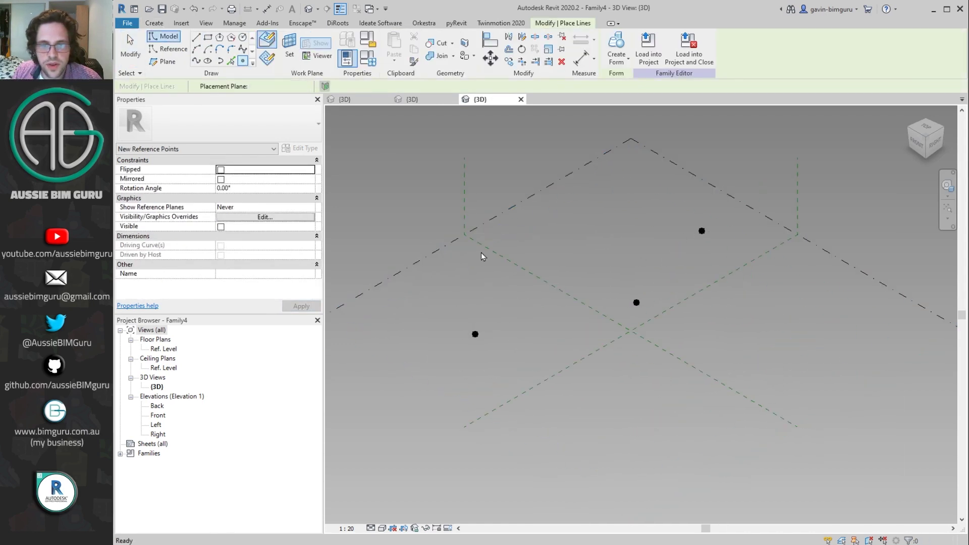
pyautogui.moveTo(404, 186); pyautogui.dragTo(753, 365)
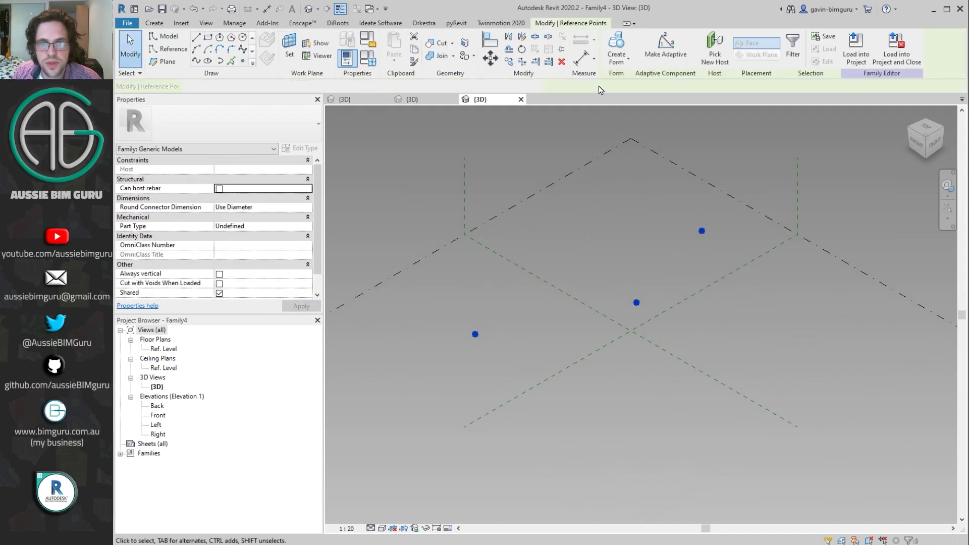
pyautogui.click(657, 48)
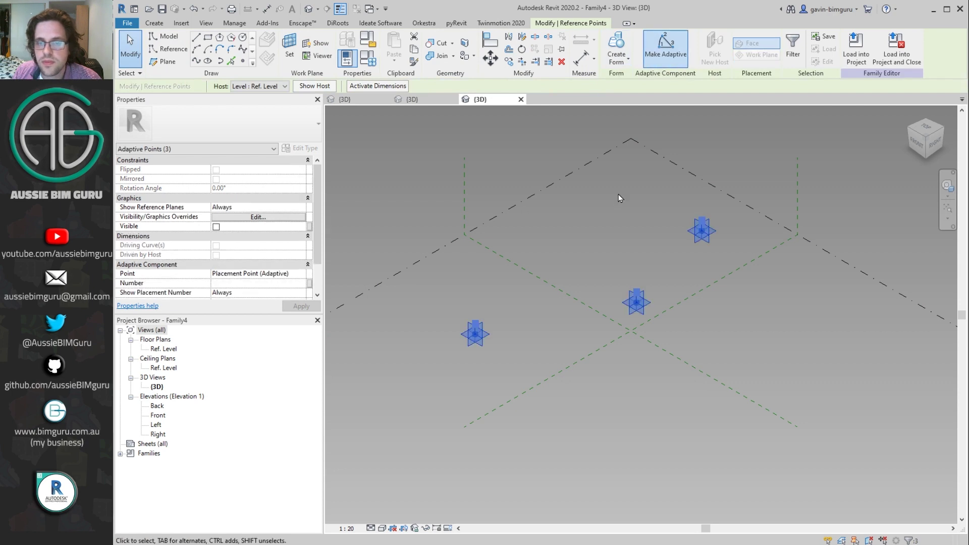
# Create a spline through the three adaptive points and convert it into a reference line
pyautogui.click(196, 61)
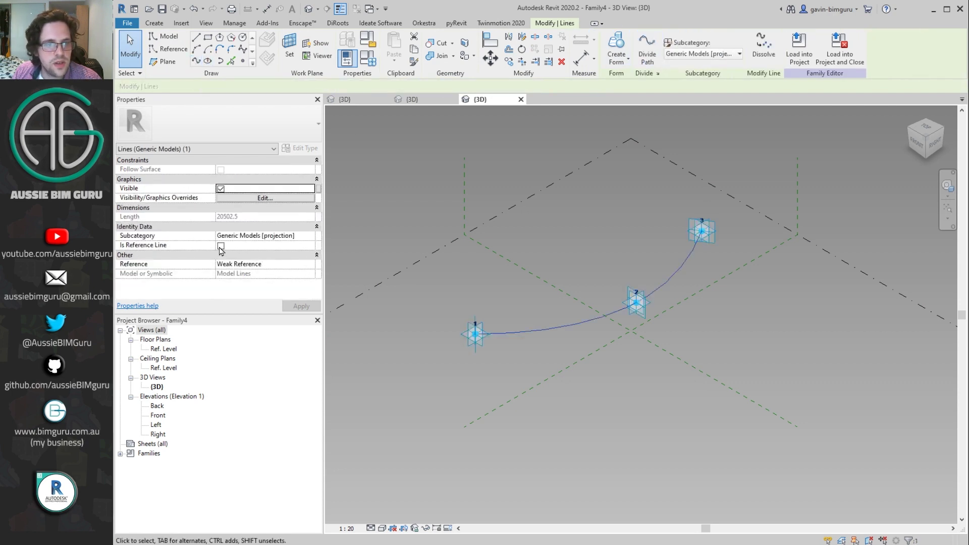
pyautogui.click(220, 246)
pyautogui.keyDown('shift'); pyautogui.moveTo(505, 292); pyautogui.dragTo(595, 250, button='middle'); pyautogui.keyUp('shift')
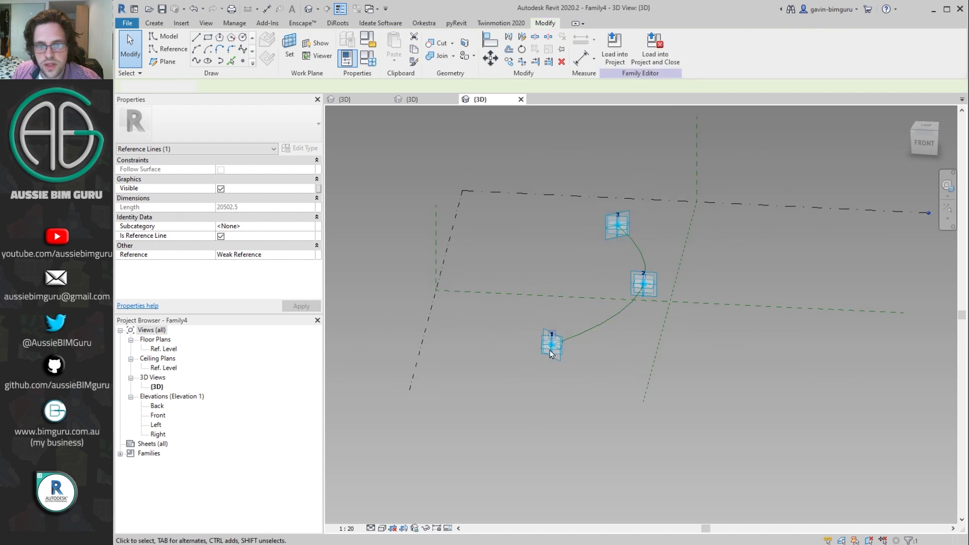
pyautogui.press('Escape')
# Draw a model-line circle centred on adaptive point 1, using that point's vertical plane as the work plane
pyautogui.scroll(5, 560, 359)
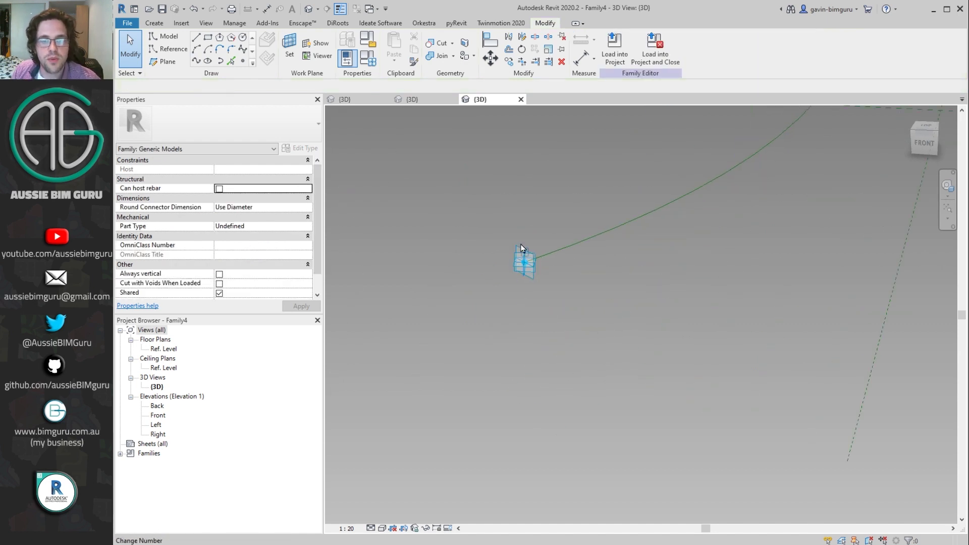
pyautogui.keyDown('shift'); pyautogui.moveTo(521, 245); pyautogui.dragTo(434, 147, button='middle'); pyautogui.keyUp('shift')
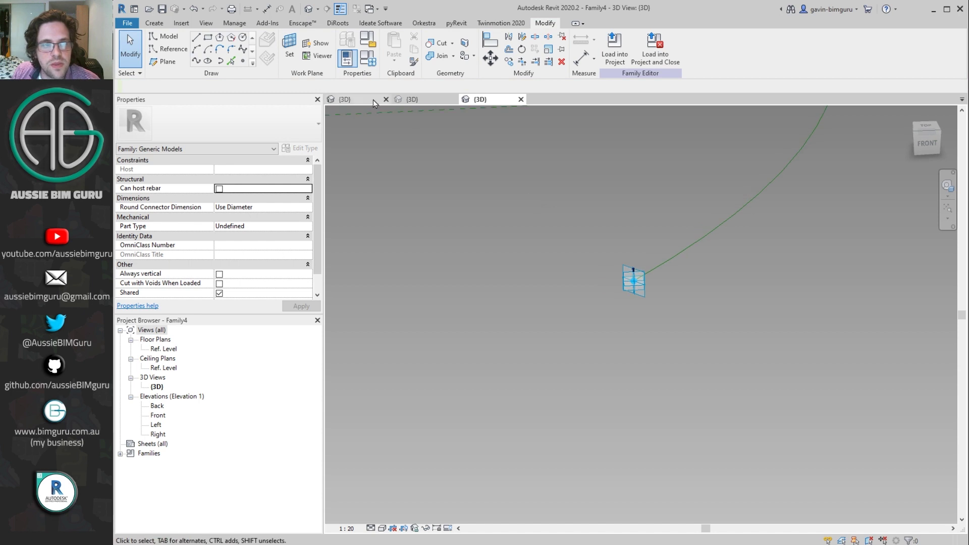
pyautogui.click(242, 40)
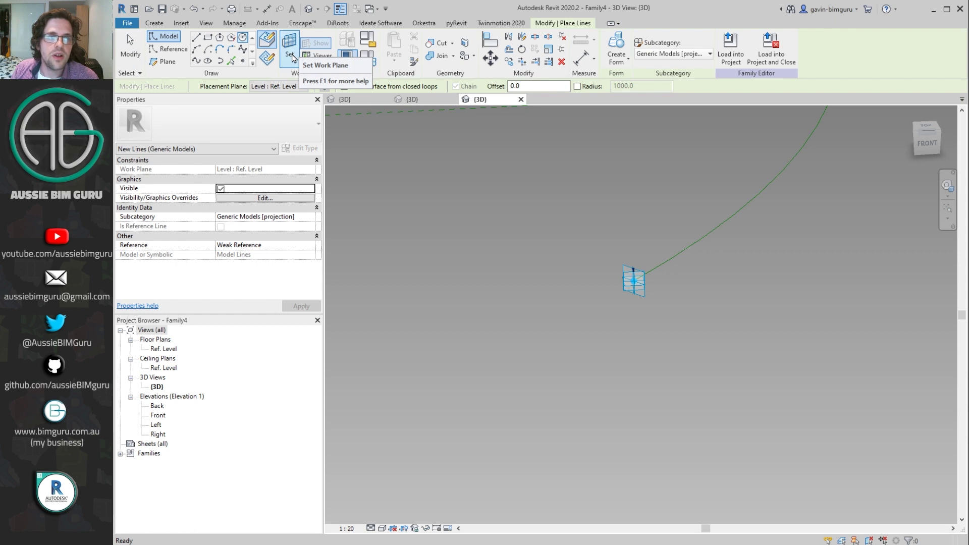
pyautogui.press('Escape')
pyautogui.press('Escape')
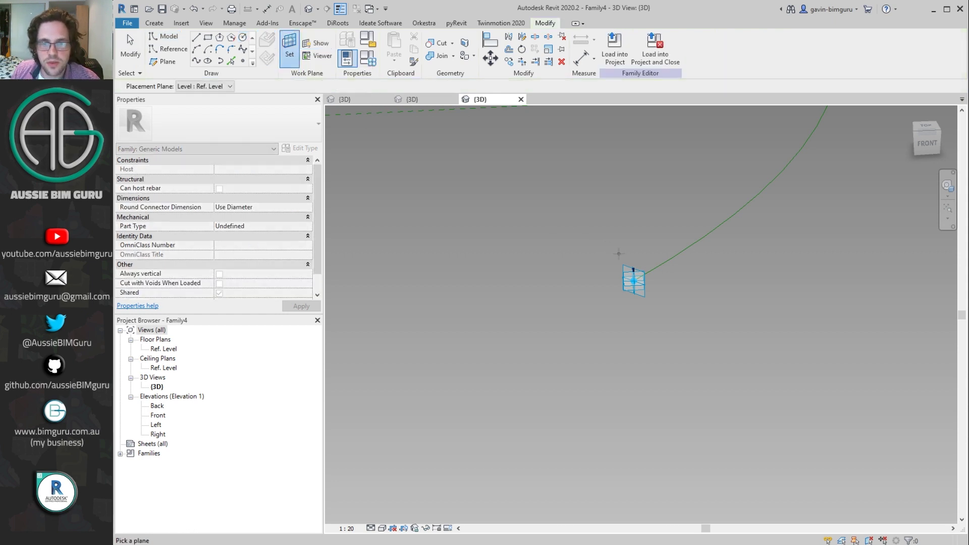
pyautogui.press('Return')
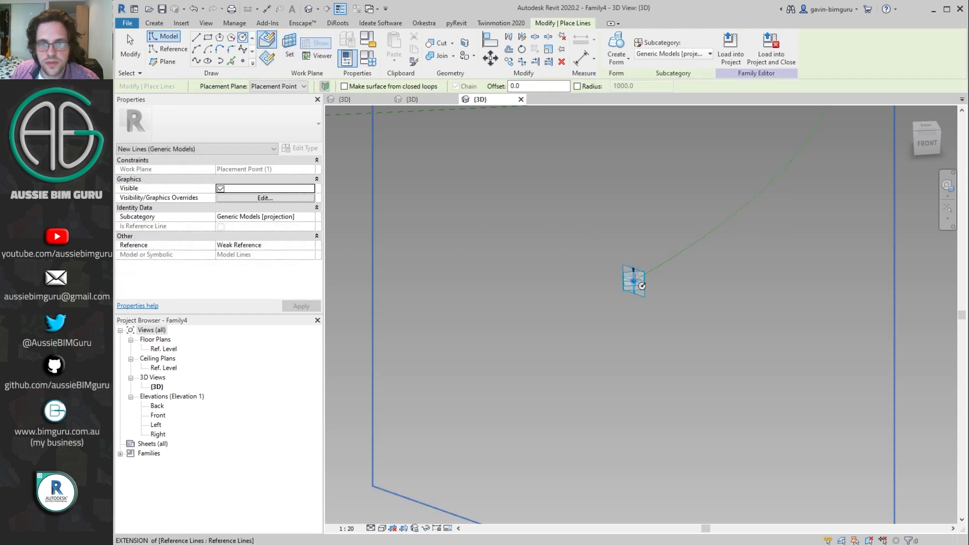
pyautogui.click(634, 281)
pyautogui.click(665, 282)
pyautogui.scroll(-3, 699, 343)
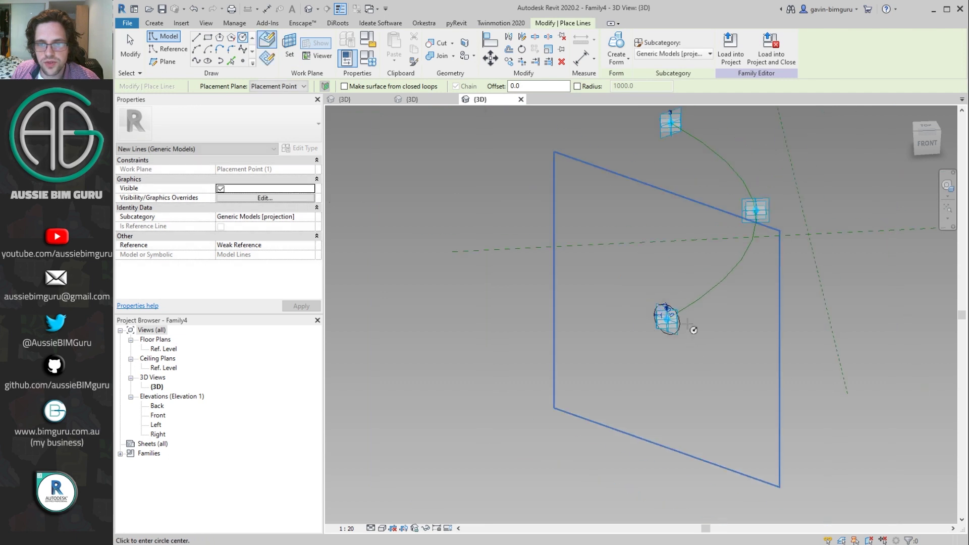
# Draw a model-line circle of 500 mm radius centred on adaptive point 3, using that point's vertical plane as the work plane
pyautogui.keyDown('shift'); pyautogui.moveTo(695, 329); pyautogui.dragTo(572, 297, button='middle'); pyautogui.keyUp('shift')
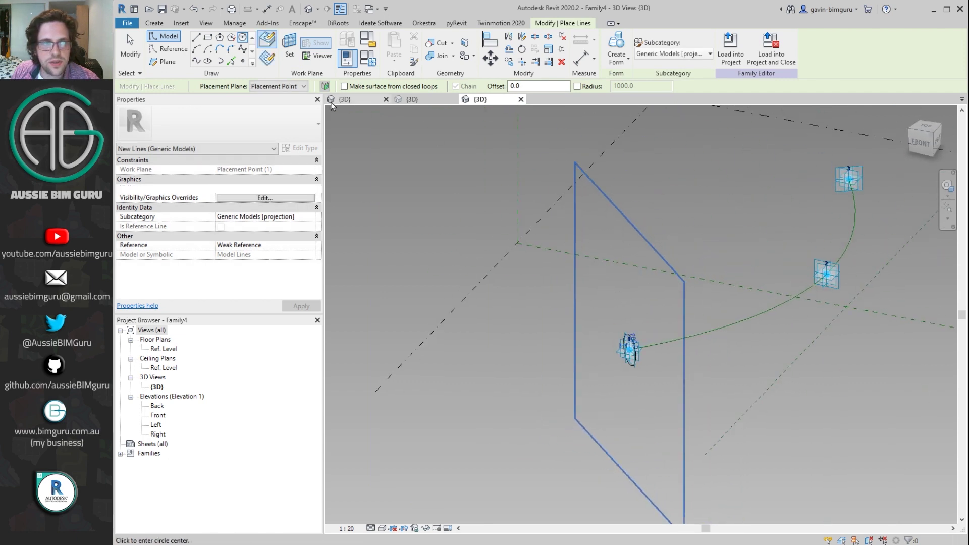
pyautogui.click(289, 57)
pyautogui.scroll(3, 828, 161)
pyautogui.scroll(2, 848, 156)
pyautogui.click(852, 160)
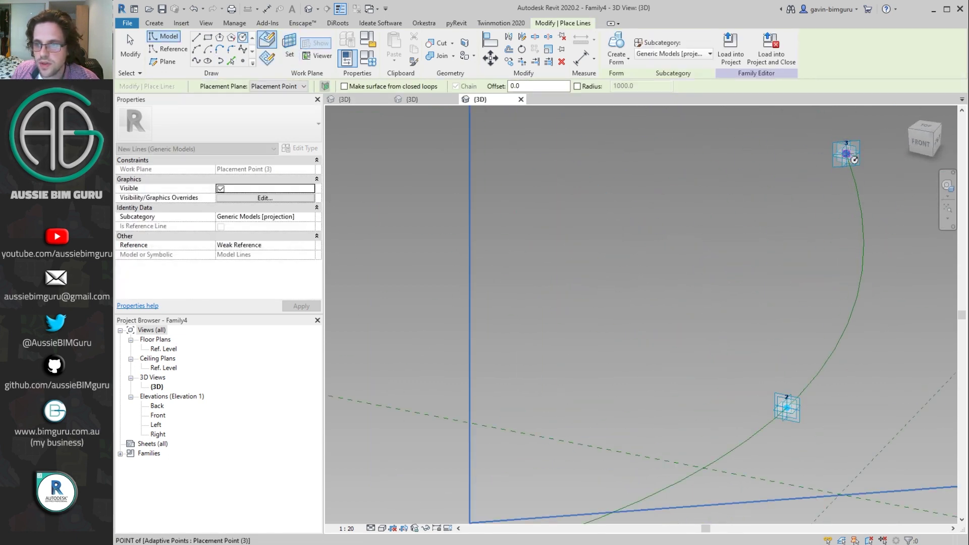
pyautogui.press('Escape')
pyautogui.scroll(-3, 871, 154)
pyautogui.press('Escape')
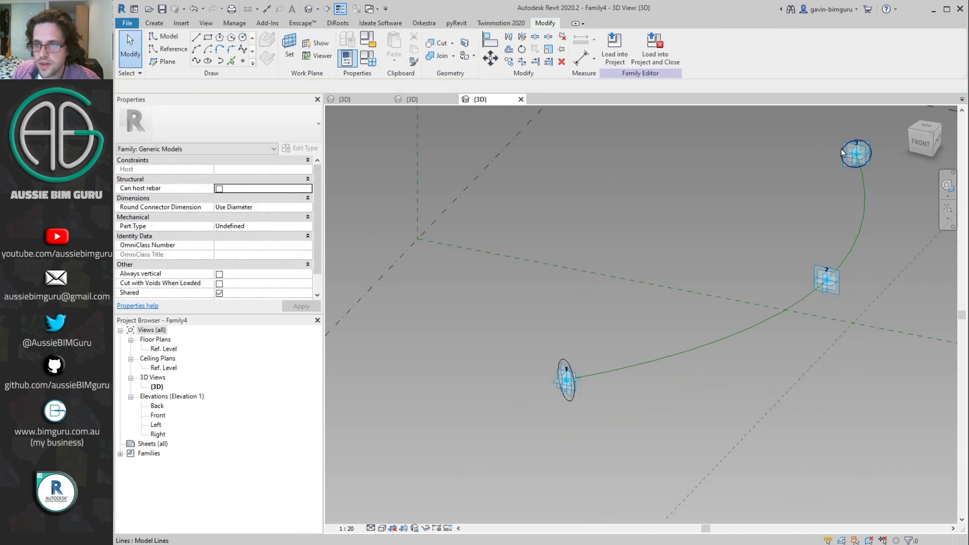
# Convert the circles at adaptive points 1 and 3 into reference lines
pyautogui.click(842, 152)
pyautogui.keyDown('ctrl'); pyautogui.click(564, 359); pyautogui.keyUp('ctrl')
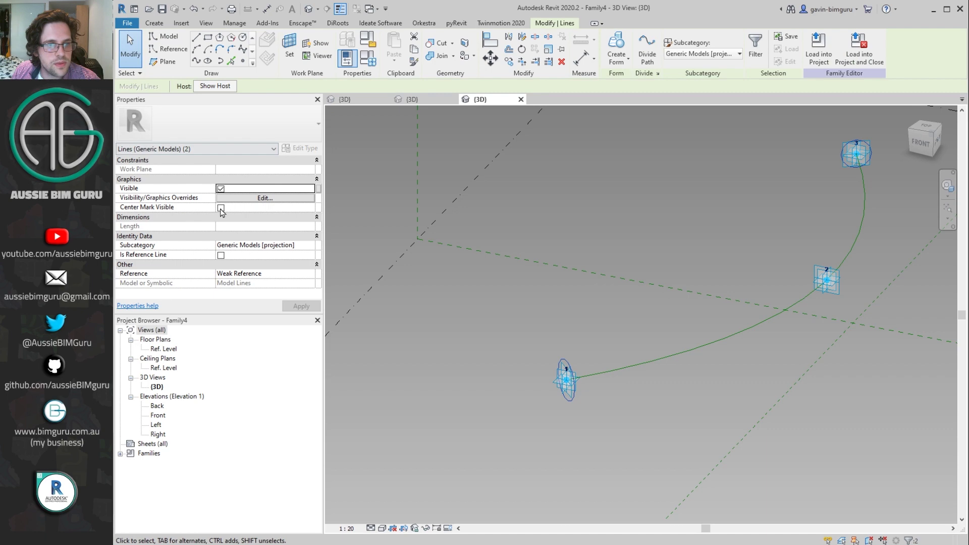
pyautogui.click(221, 256)
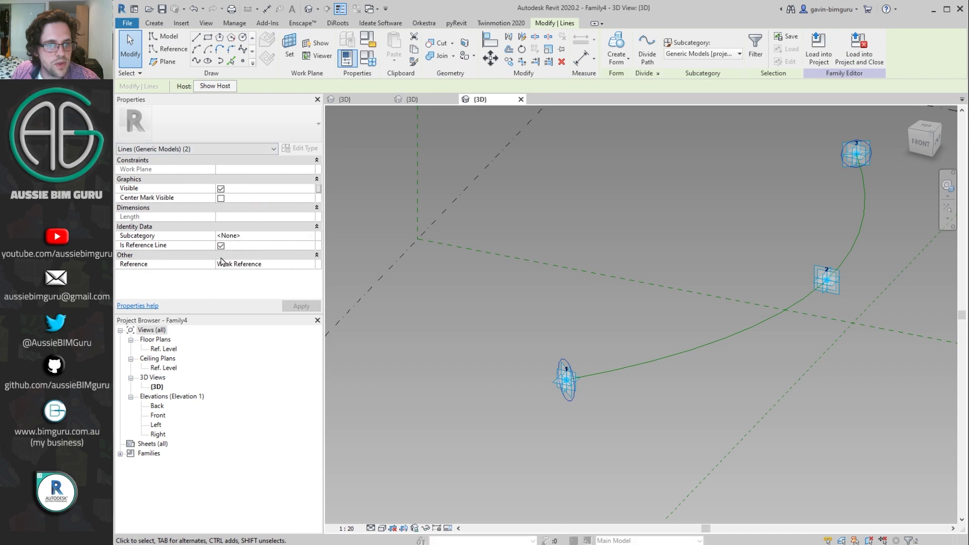
pyautogui.click(602, 340)
# Make the temporary radius dimension of the circle at adaptive point 3 permanent
pyautogui.click(841, 151)
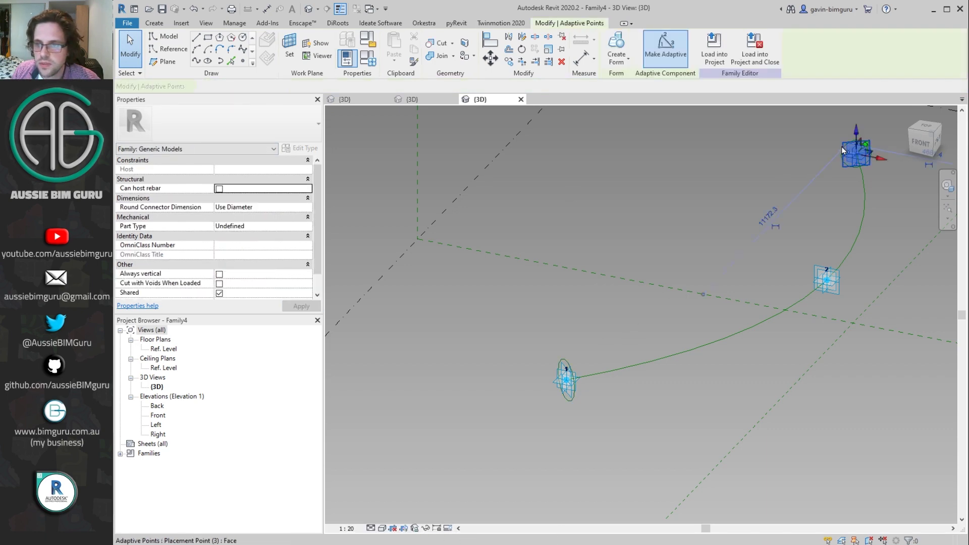
pyautogui.click(857, 157)
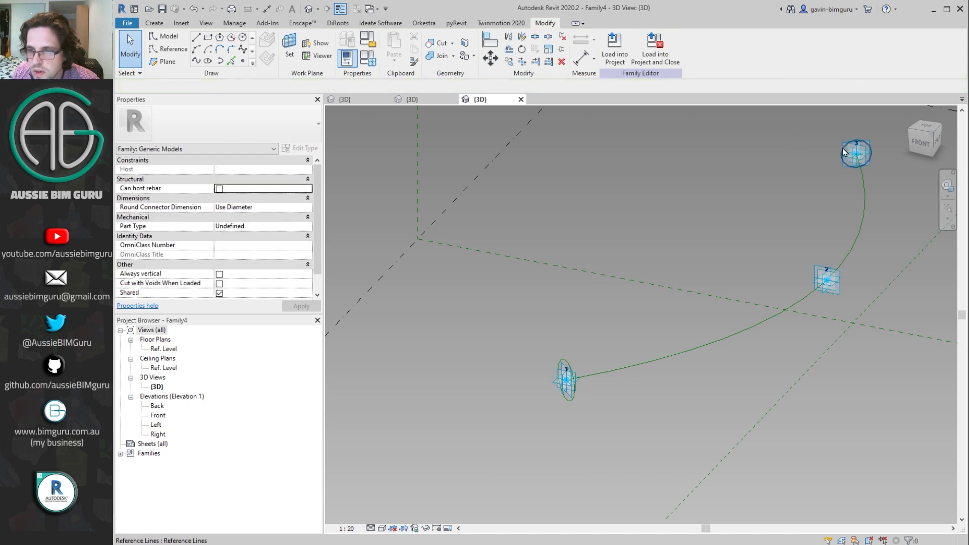
pyautogui.scroll(8, 864, 147)
pyautogui.click(814, 127)
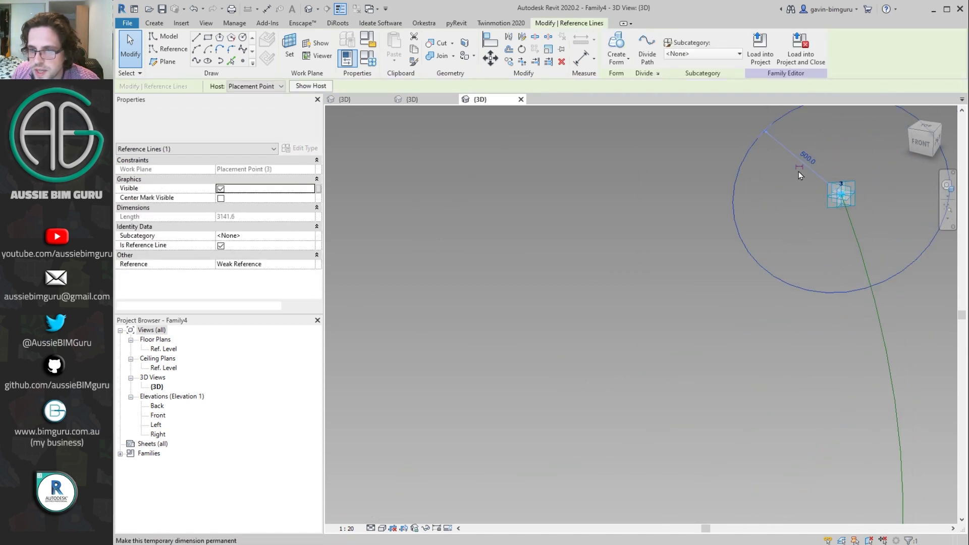
pyautogui.moveTo(799, 168); pyautogui.dragTo(825, 141, button='middle')
pyautogui.press('Escape')
# Label the radial dimension at adaptive point 3 with a new instance parameter named Radius
pyautogui.click(808, 151)
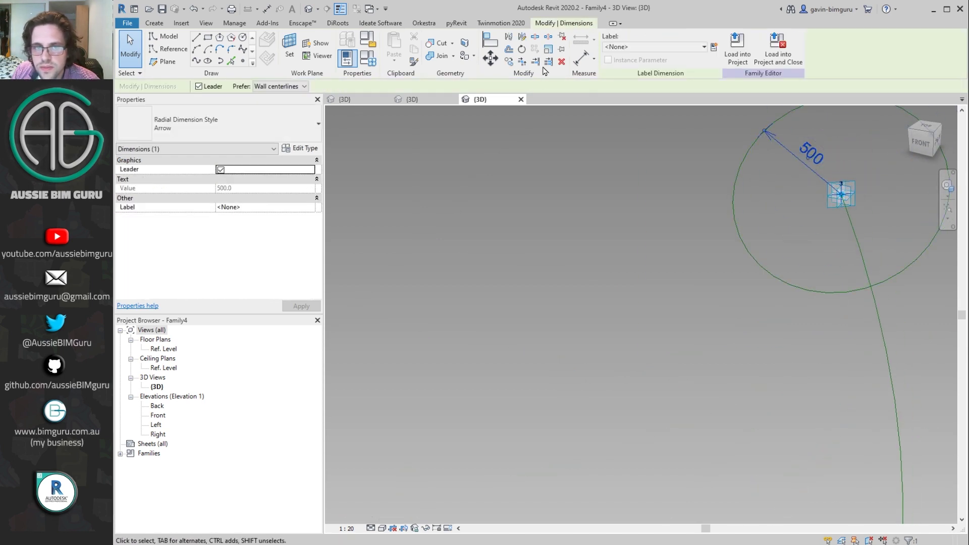
pyautogui.click(714, 47)
pyautogui.write('Radius')
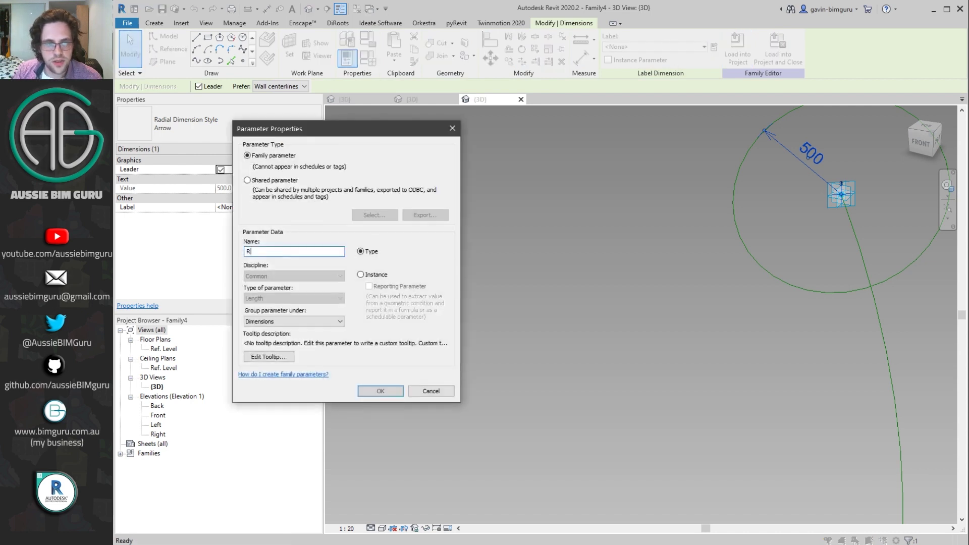
pyautogui.click(382, 278)
pyautogui.click(381, 392)
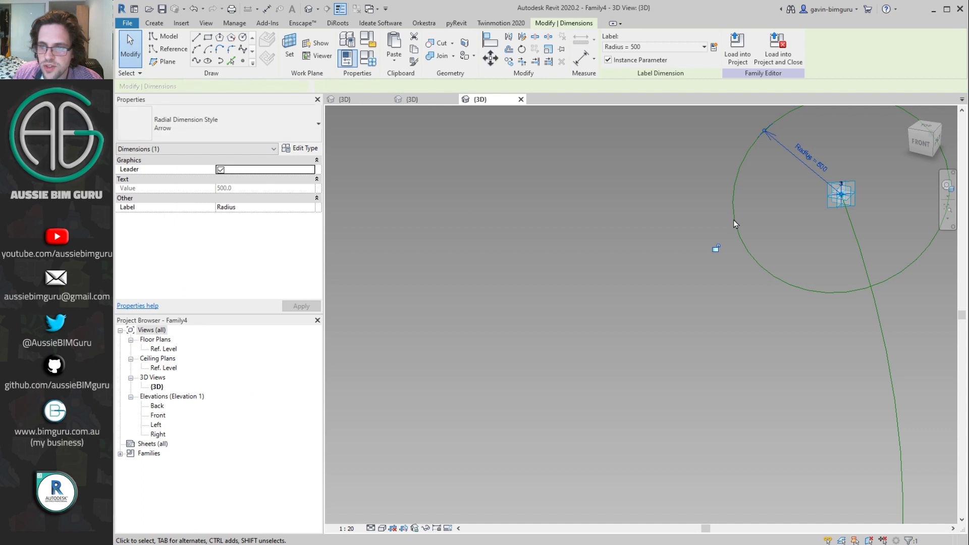
# Add a permanent radial dimension to the circle at adaptive point 1 and label it with the existing Radius parameter
pyautogui.scroll(-3, 733, 220)
pyautogui.keyDown('shift'); pyautogui.moveTo(710, 219); pyautogui.dragTo(704, 191, button='middle'); pyautogui.keyUp('shift')
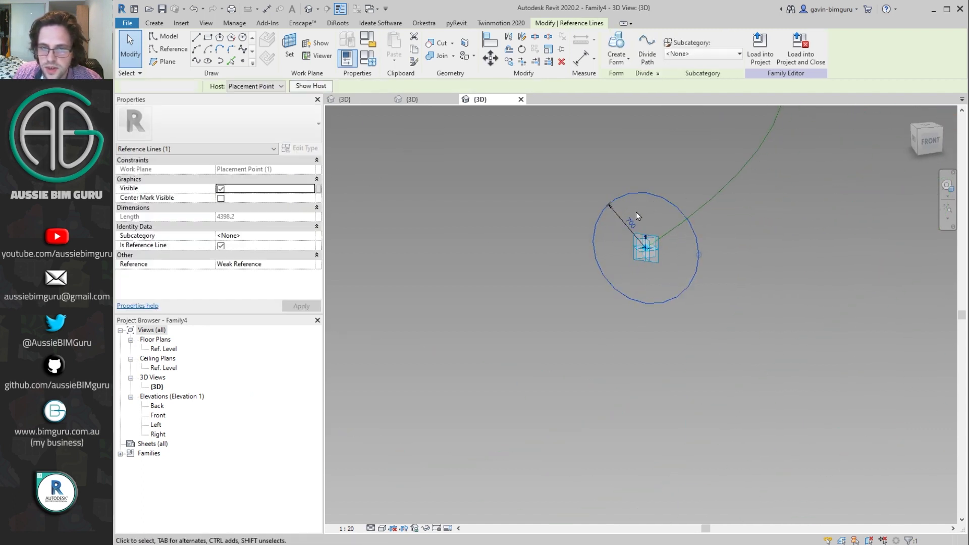
pyautogui.click(635, 215)
pyautogui.click(624, 224)
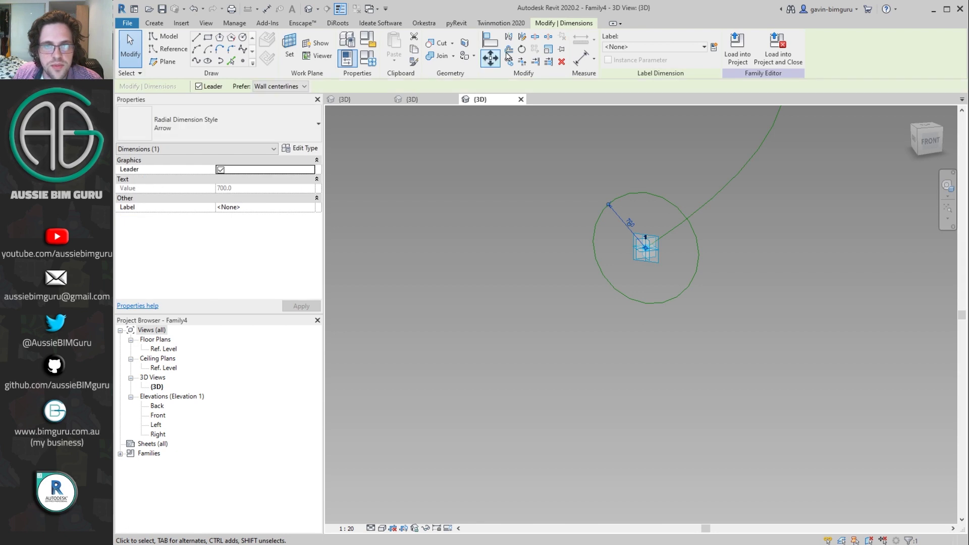
pyautogui.click(670, 46)
pyautogui.click(637, 89)
pyautogui.click(709, 242)
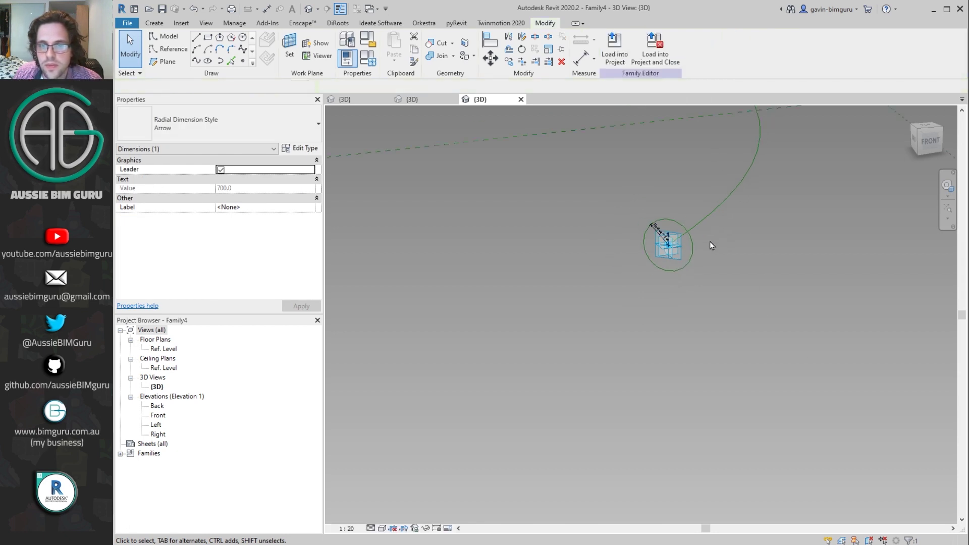
# Create a solid form from the two reference circles and the curved reference line joining the adaptive points
pyautogui.scroll(-1, 708, 233)
pyautogui.click(692, 228)
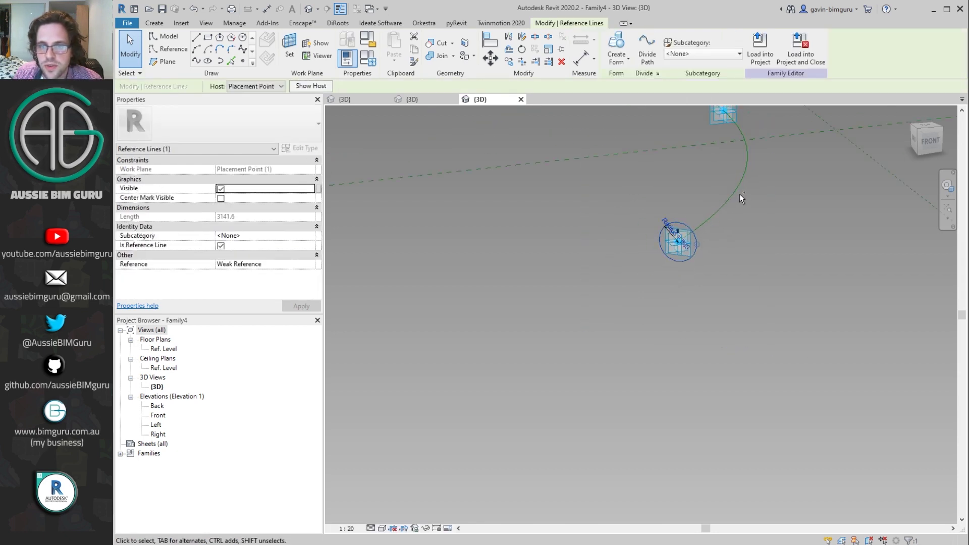
pyautogui.keyDown('ctrl'); pyautogui.click(737, 184); pyautogui.keyUp('ctrl')
pyautogui.moveTo(689, 165); pyautogui.dragTo(699, 349, button='middle')
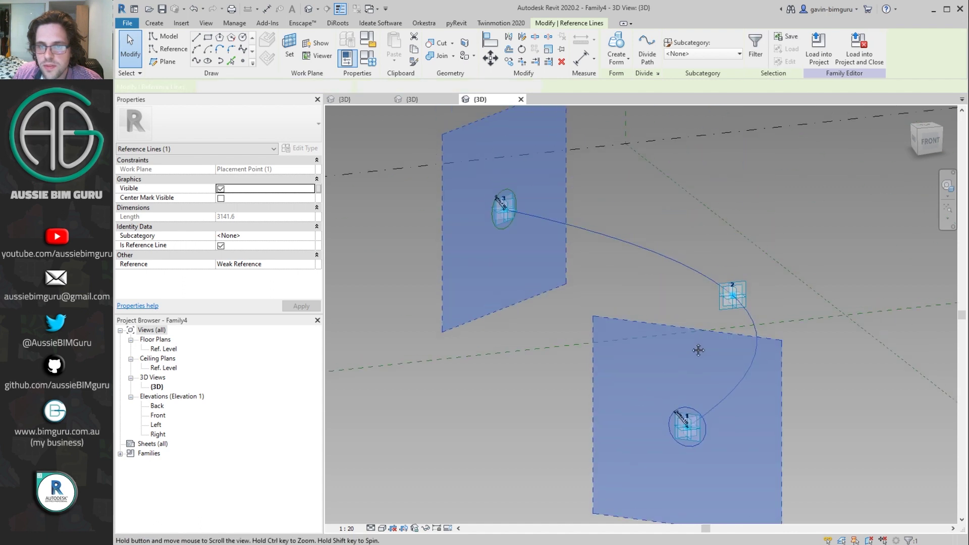
pyautogui.keyDown('ctrl'); pyautogui.click(512, 193); pyautogui.keyUp('ctrl')
pyautogui.click(617, 56)
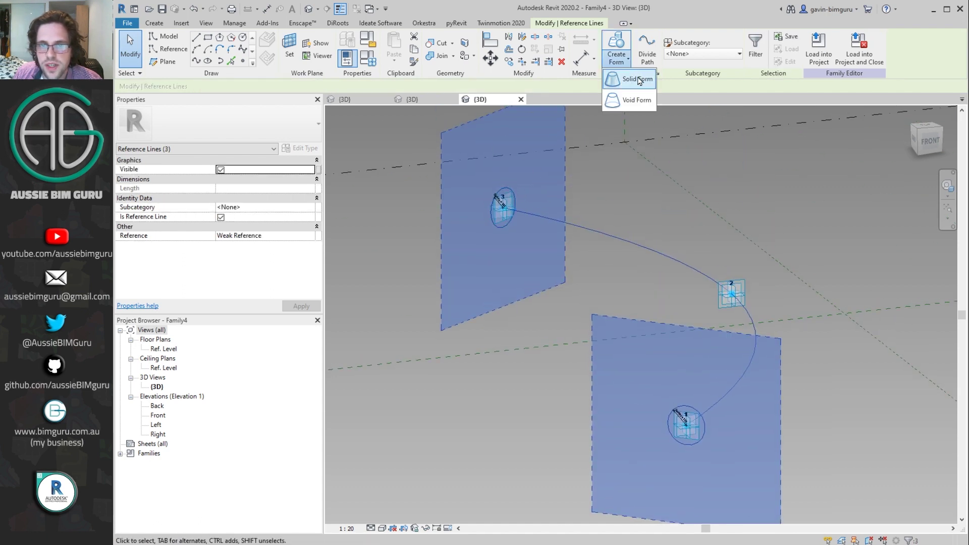
pyautogui.click(637, 79)
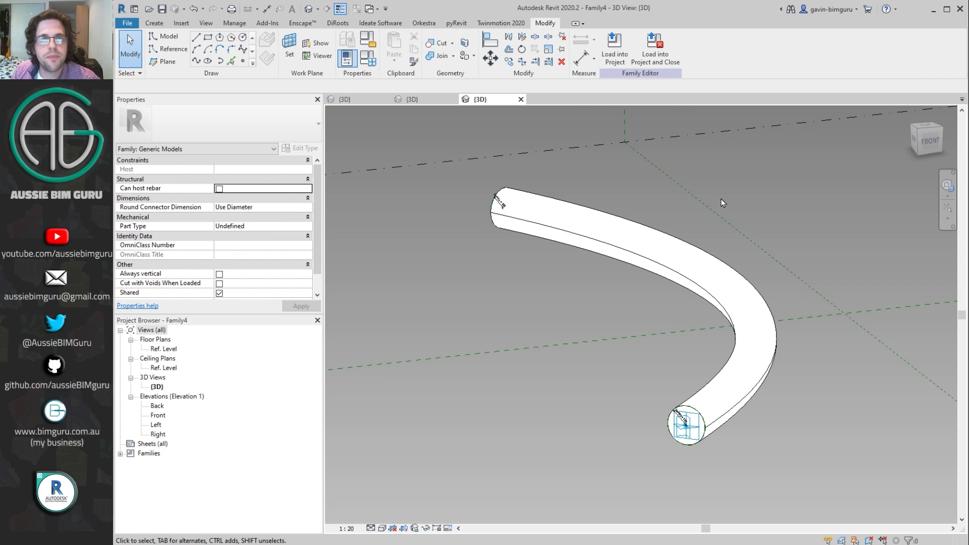
# Associate the swept form's material with a new instance parameter named Edge
pyautogui.scroll(-2, 634, 203)
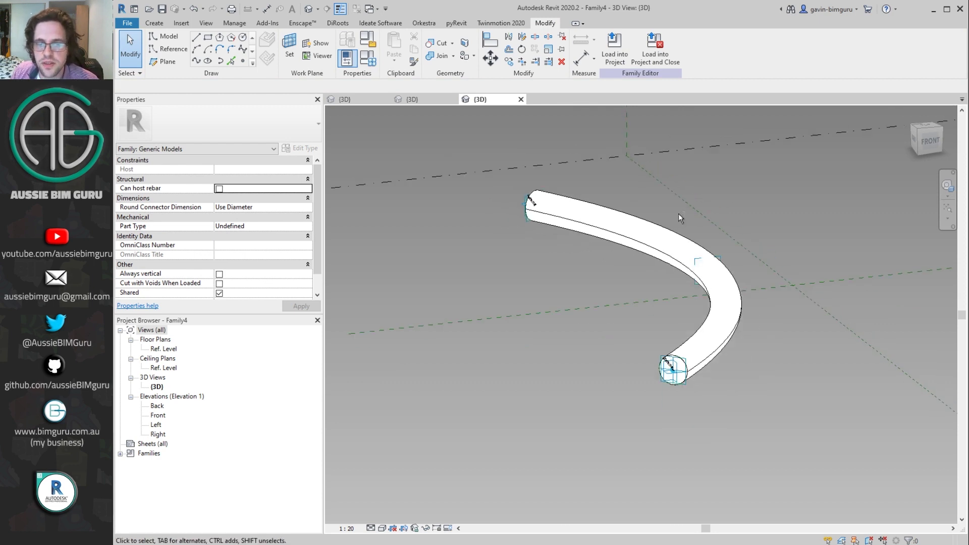
pyautogui.keyDown('shift'); pyautogui.moveTo(678, 215); pyautogui.dragTo(649, 361, button='middle'); pyautogui.keyUp('shift')
pyautogui.click(672, 370)
pyautogui.moveTo(685, 369); pyautogui.dragTo(640, 372)
pyautogui.press('Escape')
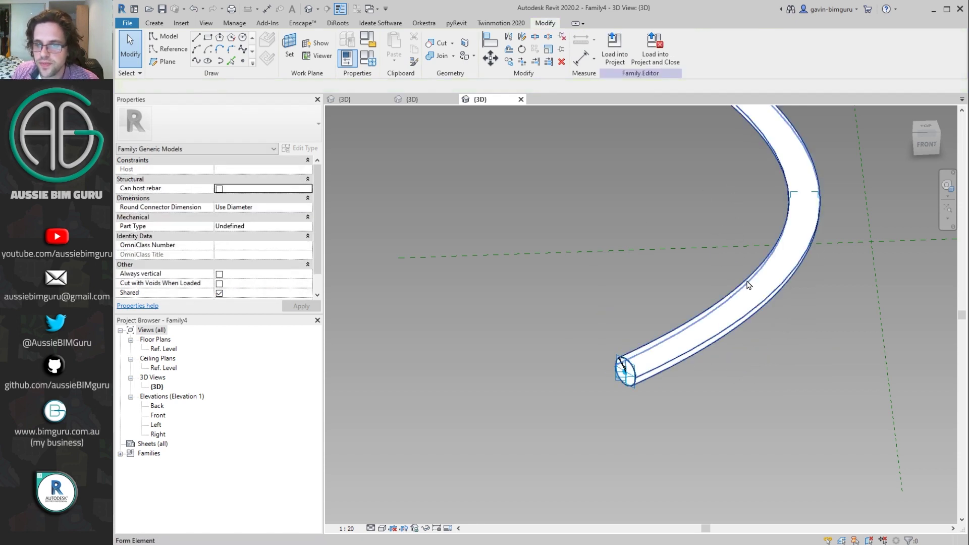
pyautogui.click(749, 283)
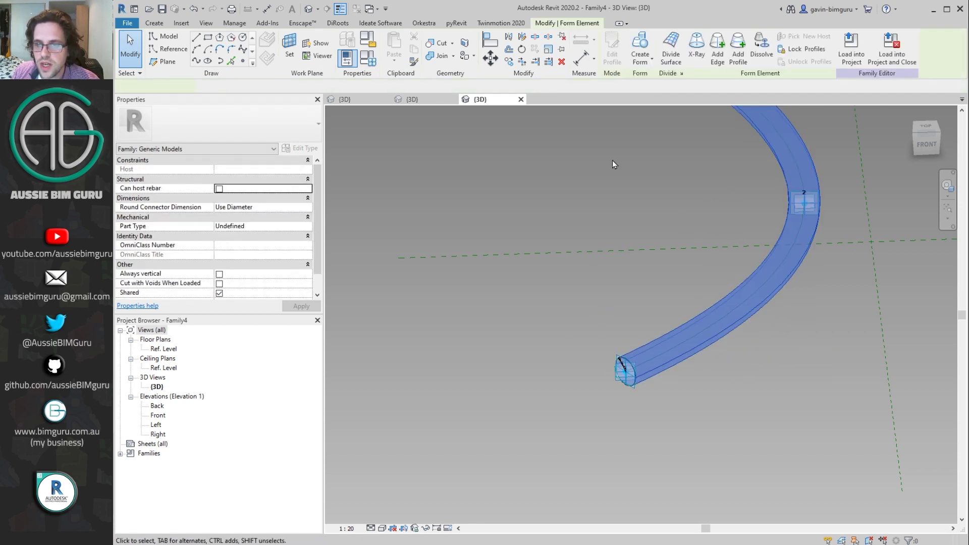
pyautogui.click(318, 197)
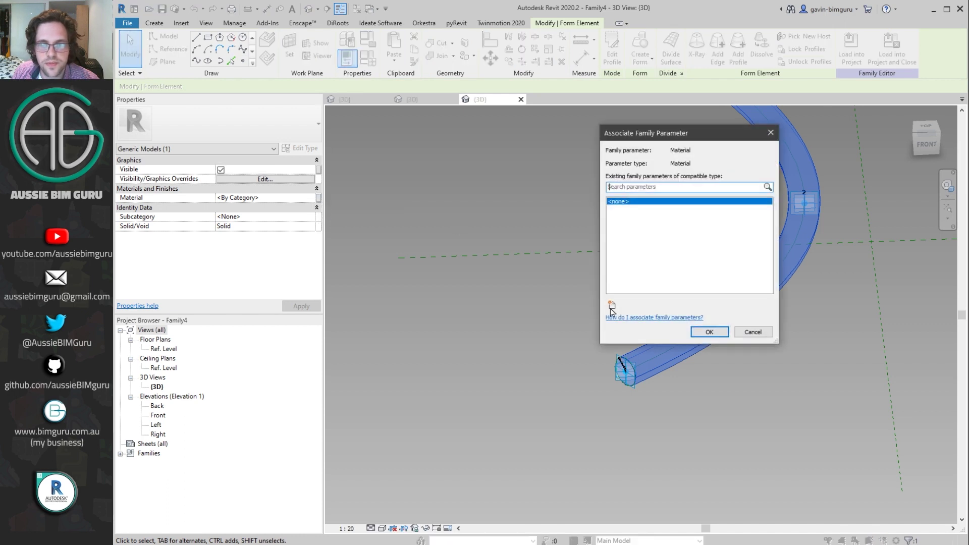
pyautogui.click(611, 305)
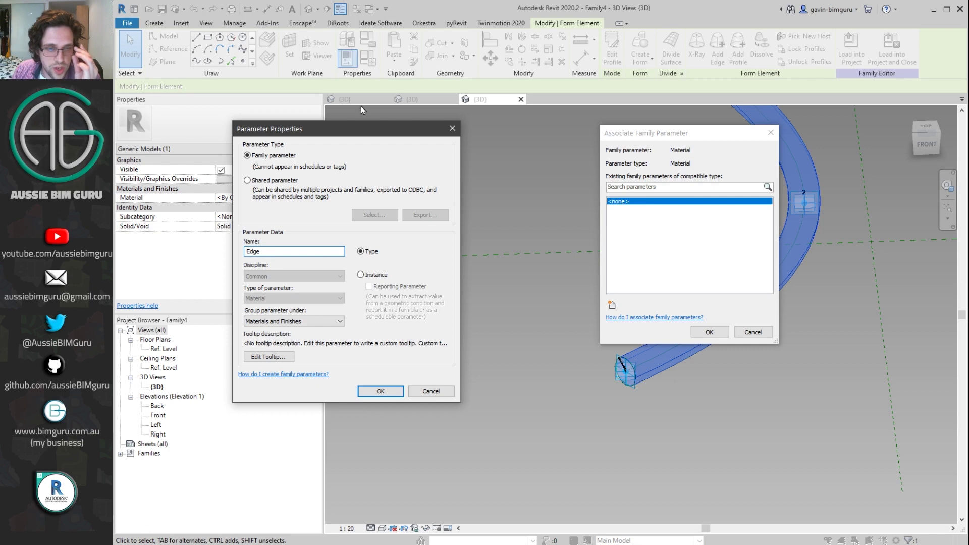
pyautogui.click(372, 276)
pyautogui.click(380, 391)
pyautogui.click(710, 331)
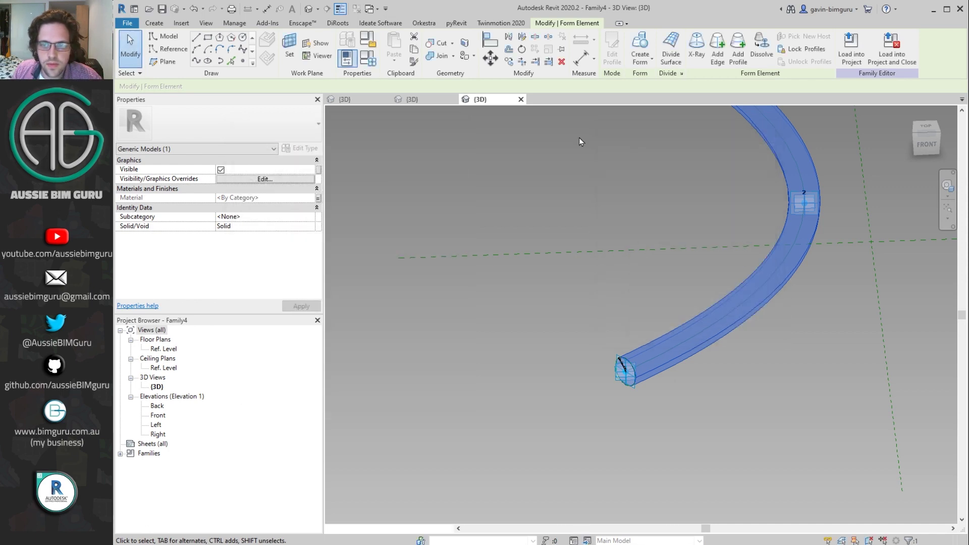
# Set the family's Radius parameter to 100 mm in the family types
pyautogui.click(407, 155)
pyautogui.click(154, 23)
pyautogui.click(177, 58)
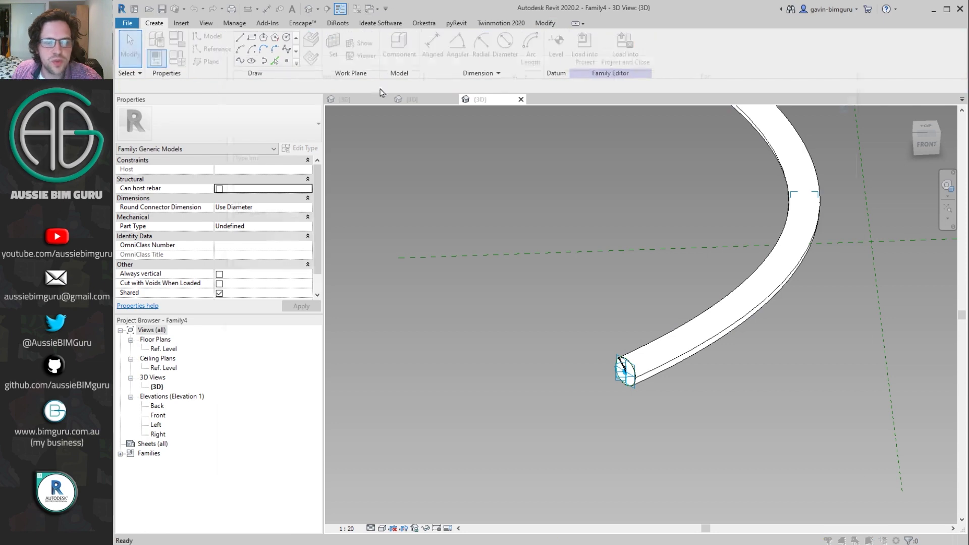
pyautogui.press('f')
pyautogui.press('t')
pyautogui.click(465, 134)
pyautogui.write('5')
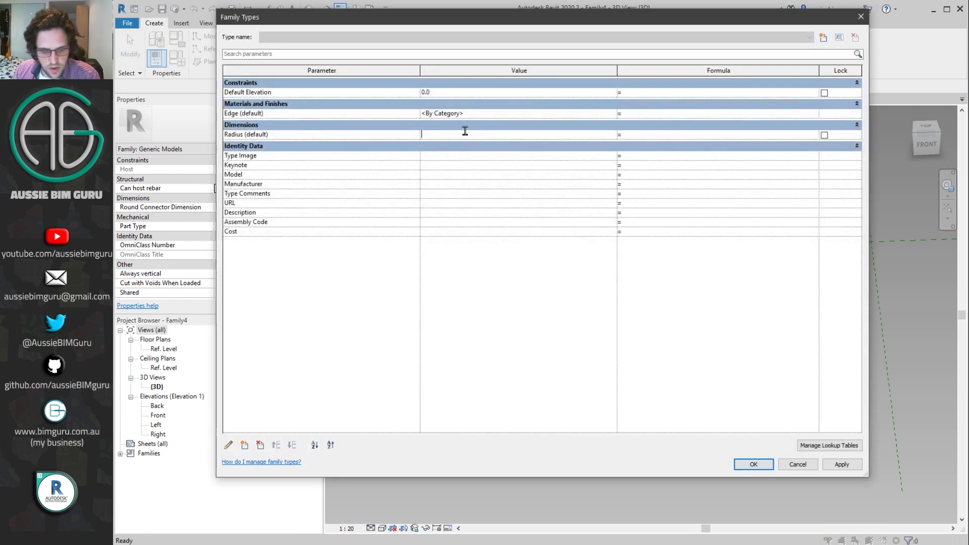
pyautogui.write('500')
pyautogui.click(754, 463)
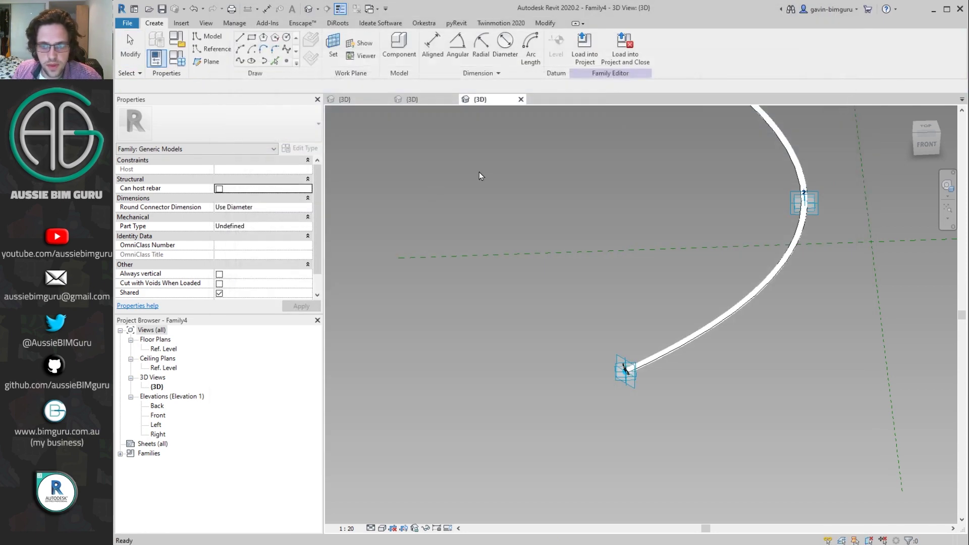
# Save the family as Rod final in the tensile shade folder
pyautogui.press('z')
pyautogui.press('f')
pyautogui.click(128, 23)
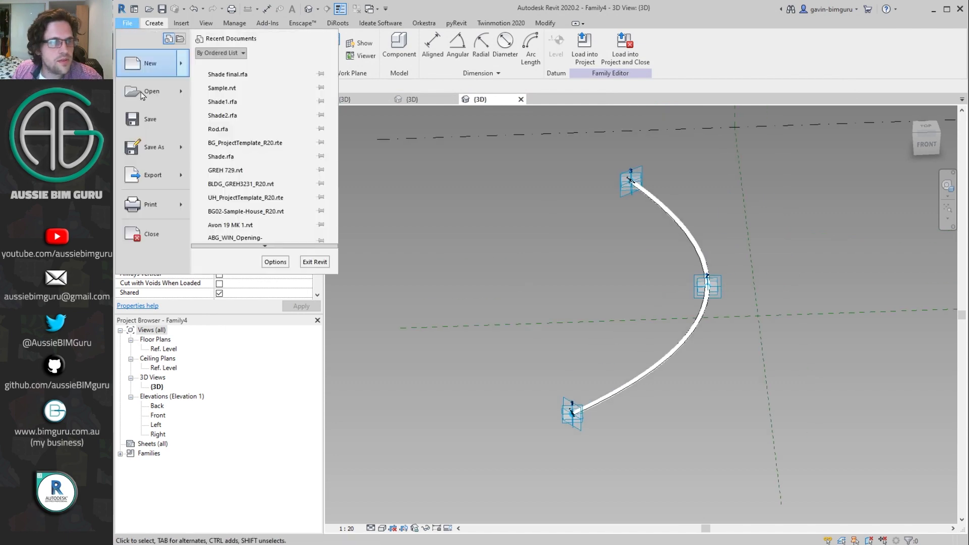
pyautogui.moveTo(151, 147)
pyautogui.click(238, 139)
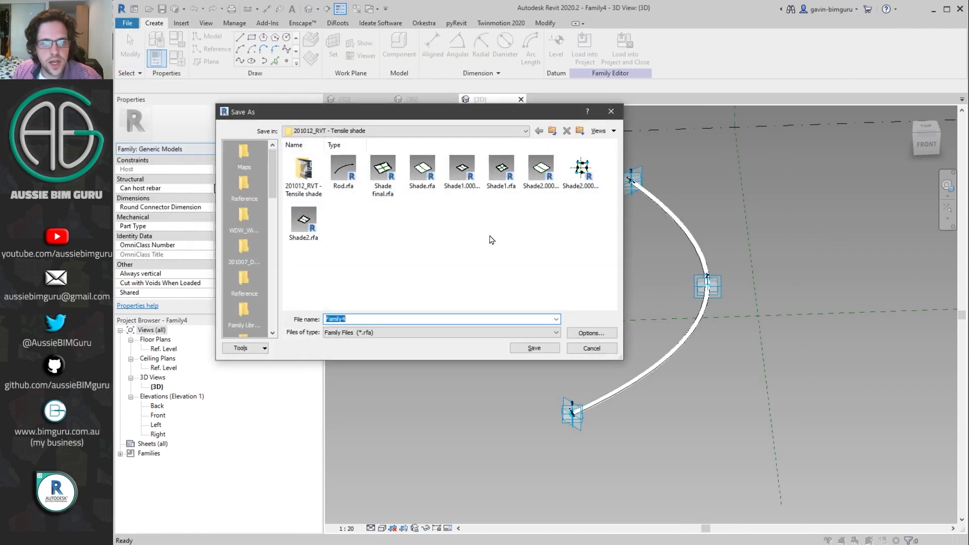
pyautogui.write('Rod final')
pyautogui.press('Return')
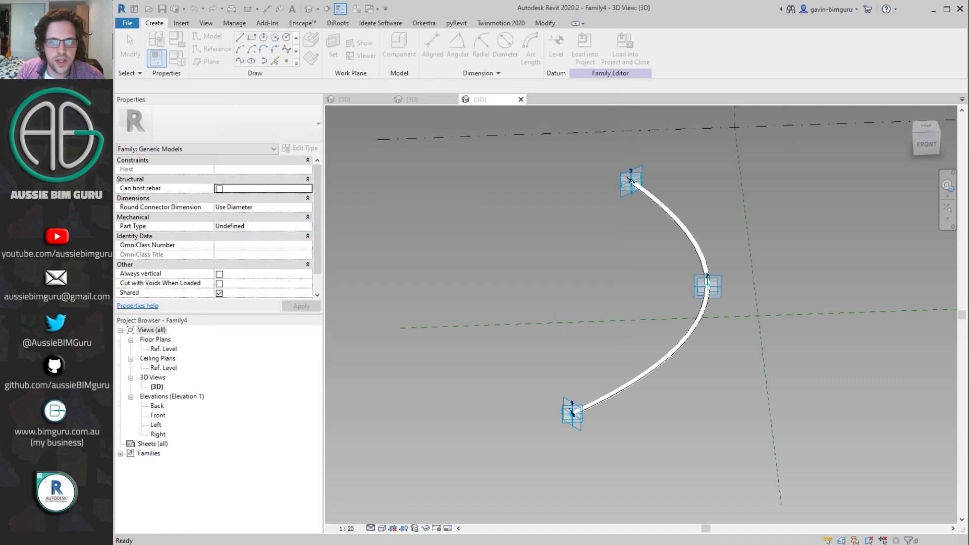
# Load the rod family into Shade final.rfa and close the rod file
pyautogui.click(625, 51)
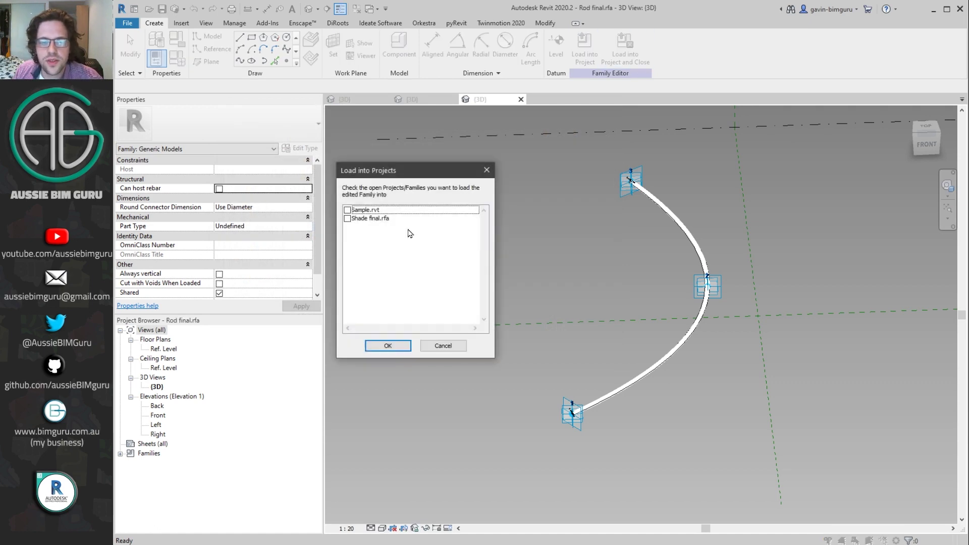
pyautogui.click(347, 218)
pyautogui.click(388, 346)
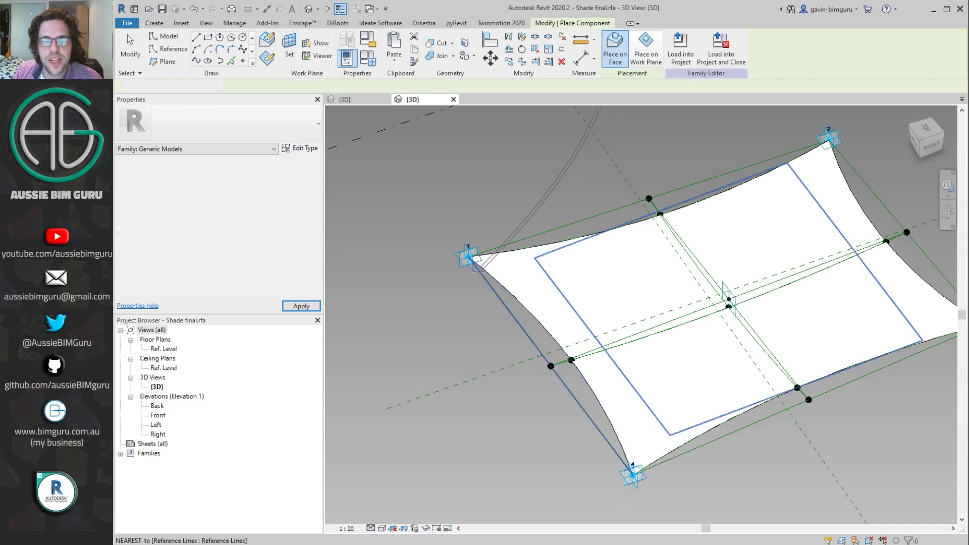
# Place Rod final instances along the shade edges from point 1 to 2 and 2 to 3, snapping to each edge's middle reference point
pyautogui.click(472, 259)
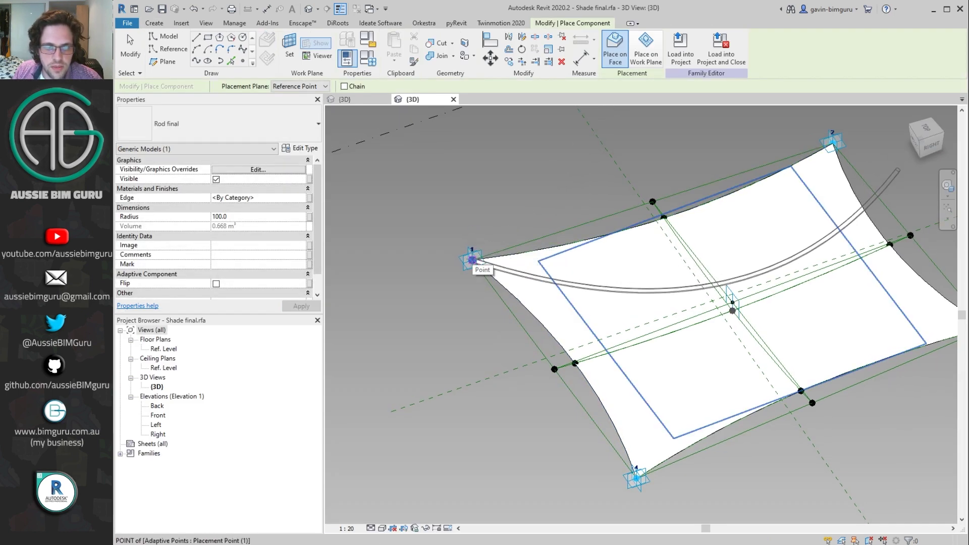
pyautogui.click(473, 259)
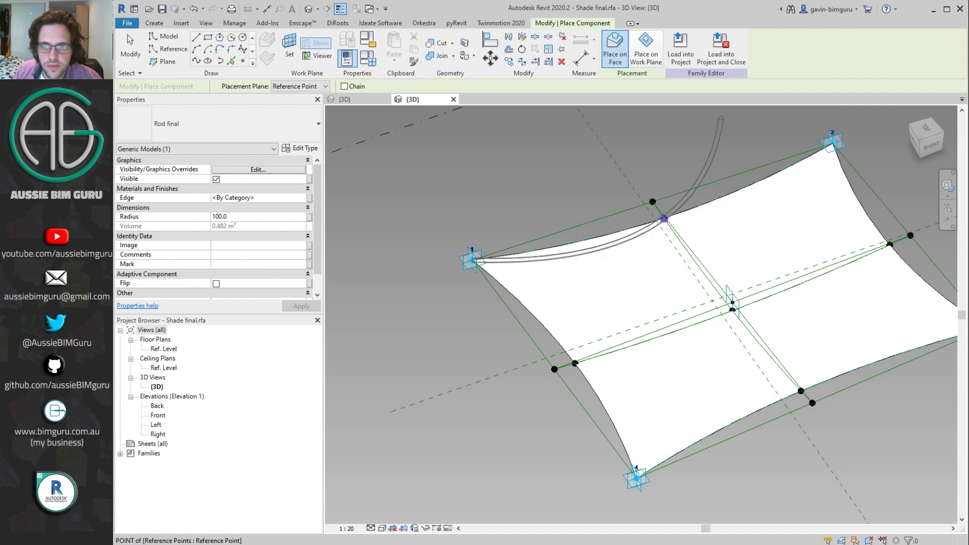
pyautogui.click(664, 218)
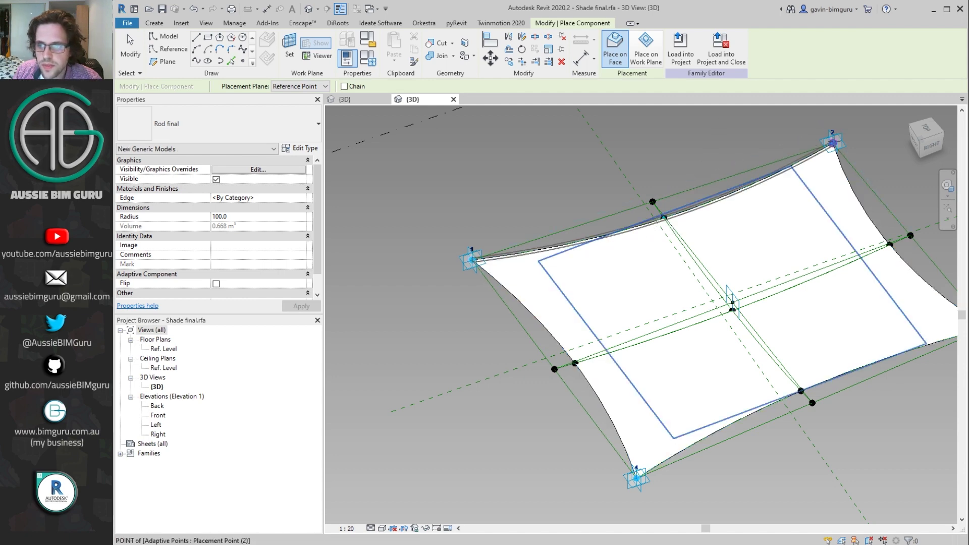
pyautogui.click(833, 144)
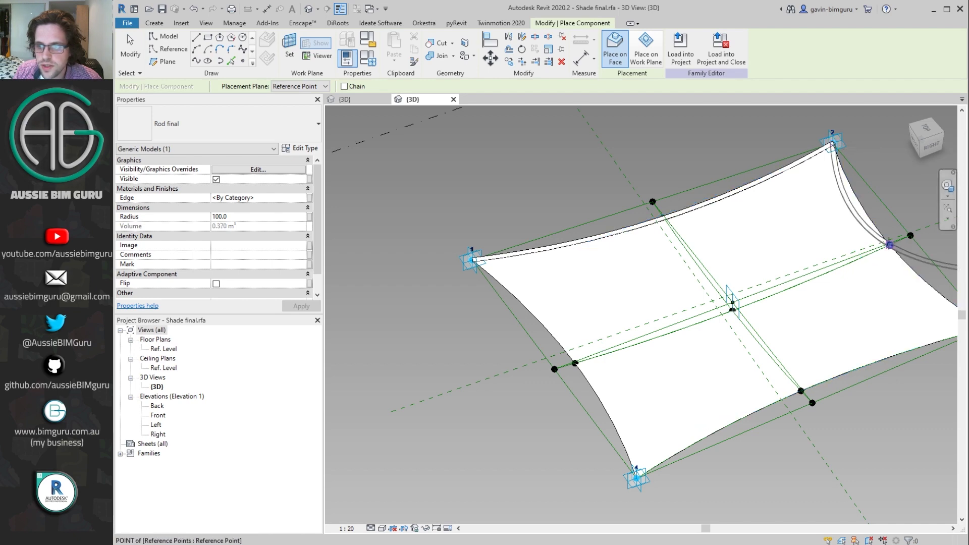
pyautogui.moveTo(831, 234); pyautogui.dragTo(660, 179, button='middle')
pyautogui.click(817, 273)
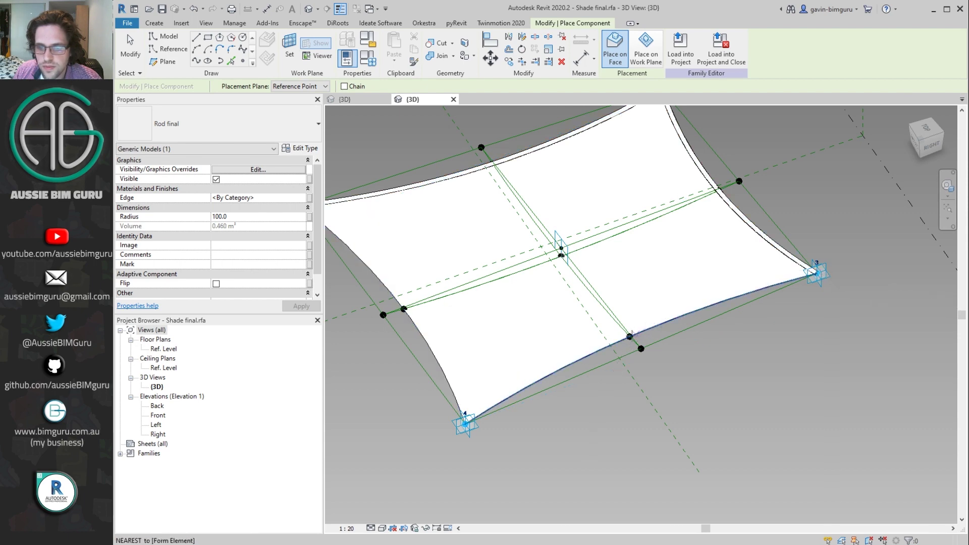
# Place Rod final instances along the remaining shade edges from point 3 to 4 and 4 to 1, through their middle reference points
pyautogui.click(464, 423)
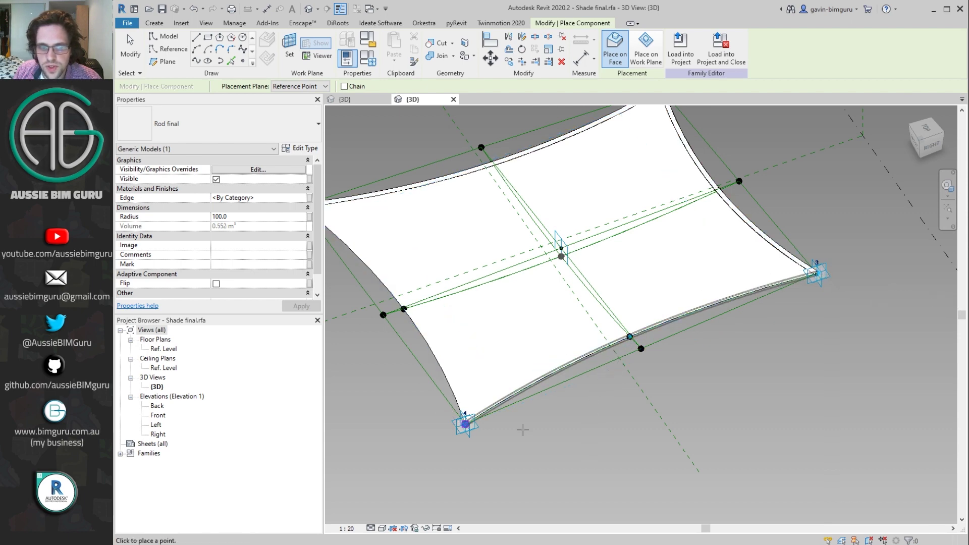
pyautogui.moveTo(464, 423); pyautogui.dragTo(671, 410, button='middle')
pyautogui.click(671, 411)
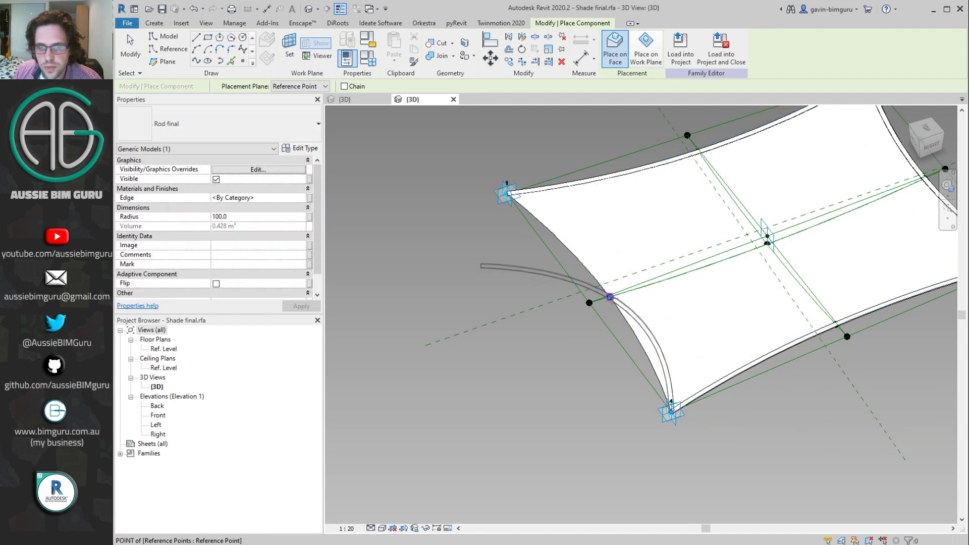
pyautogui.press('Escape')
pyautogui.press('Escape')
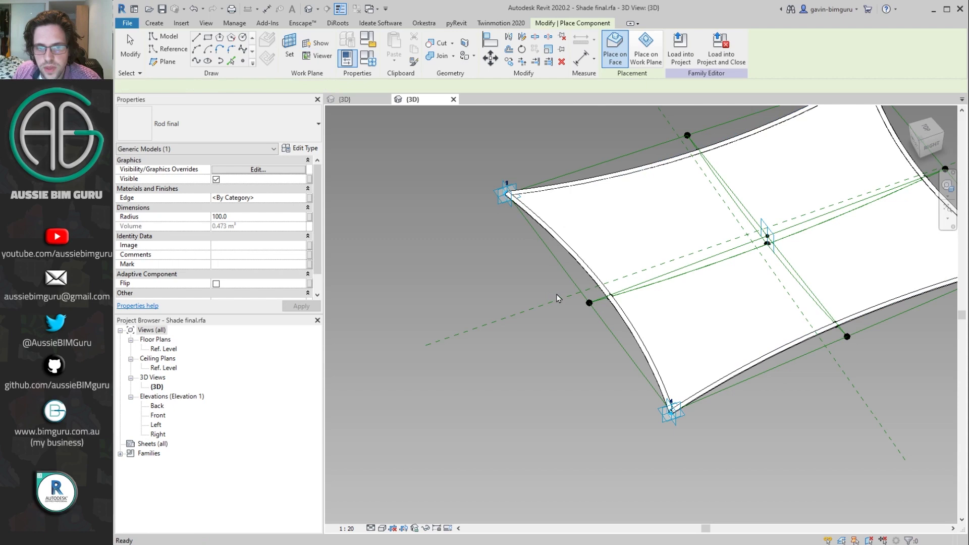
# Select all four edge rods and associate their Radius with a new instance parameter named Radius
pyautogui.scroll(-3, 558, 298)
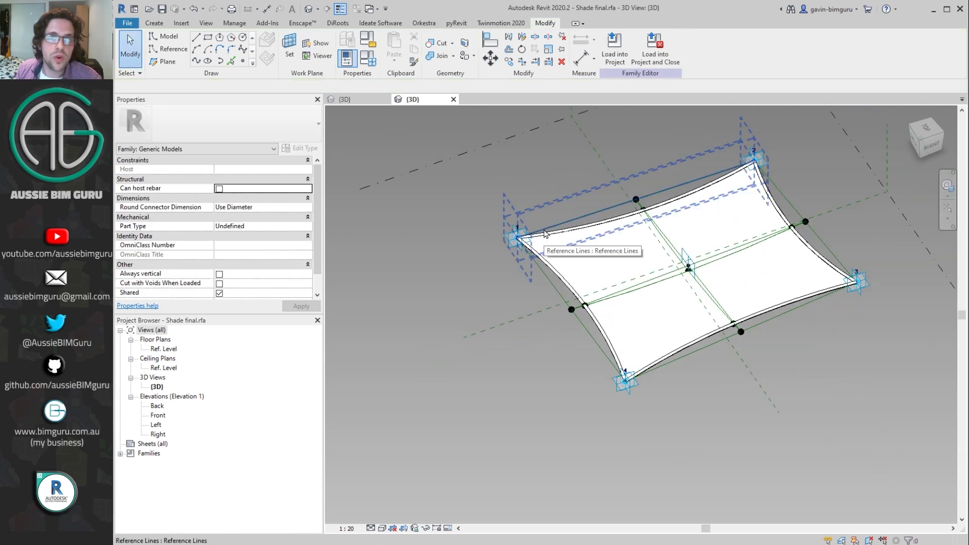
pyautogui.scroll(2, 621, 212)
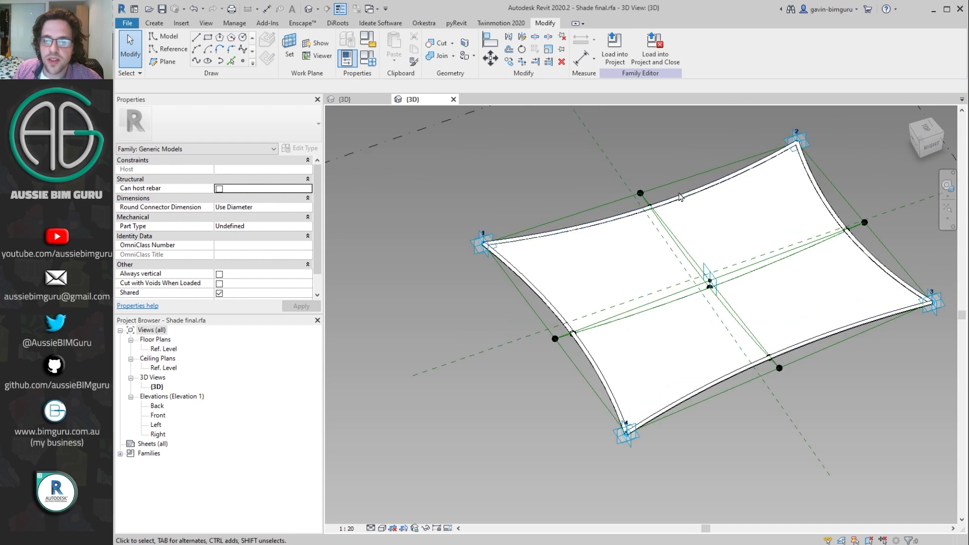
pyautogui.click(703, 191)
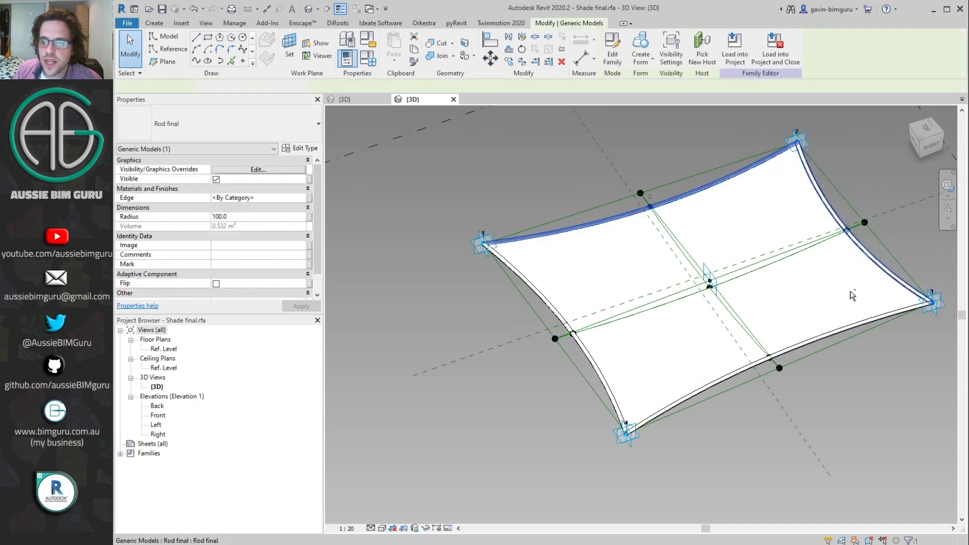
pyautogui.keyDown('ctrl'); pyautogui.click(840, 339); pyautogui.keyUp('ctrl')
pyautogui.keyDown('ctrl'); pyautogui.click(841, 339); pyautogui.keyUp('ctrl')
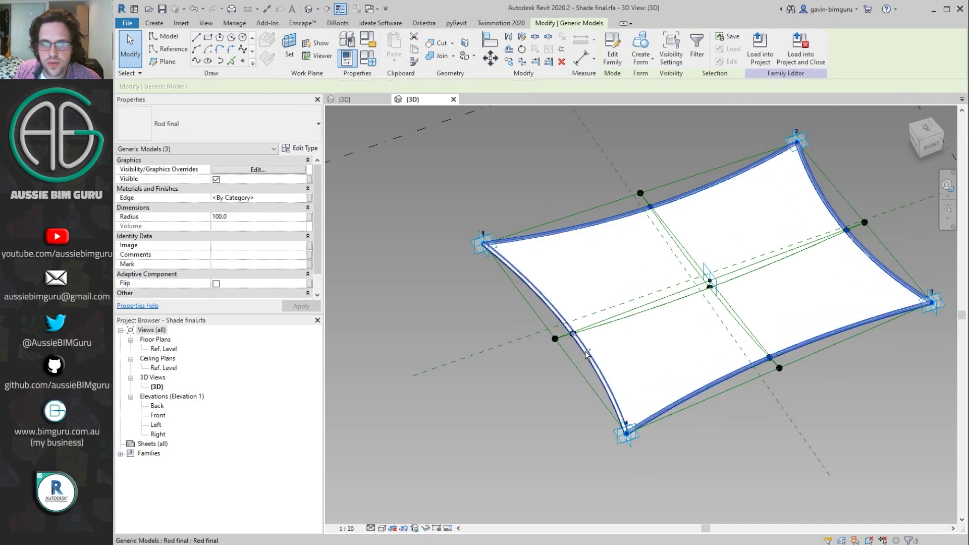
pyautogui.keyDown('ctrl'); pyautogui.click(525, 283); pyautogui.keyUp('ctrl')
pyautogui.click(309, 216)
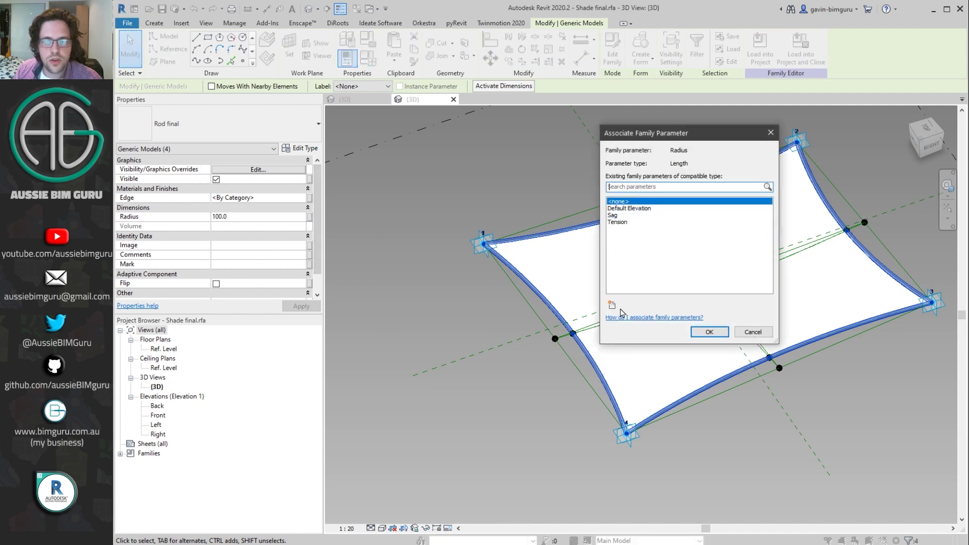
pyautogui.click(610, 305)
pyautogui.write('Radius')
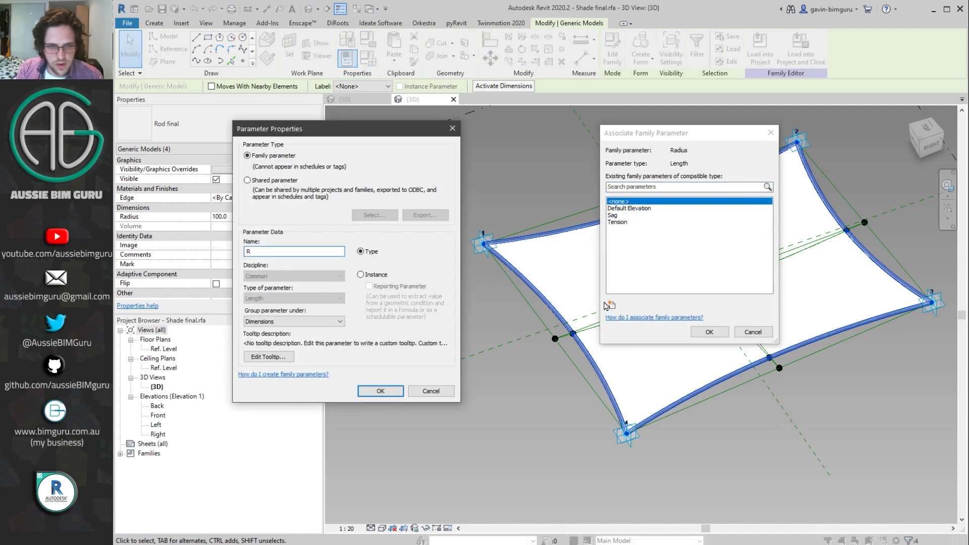
pyautogui.click(376, 275)
pyautogui.click(381, 391)
pyautogui.click(709, 332)
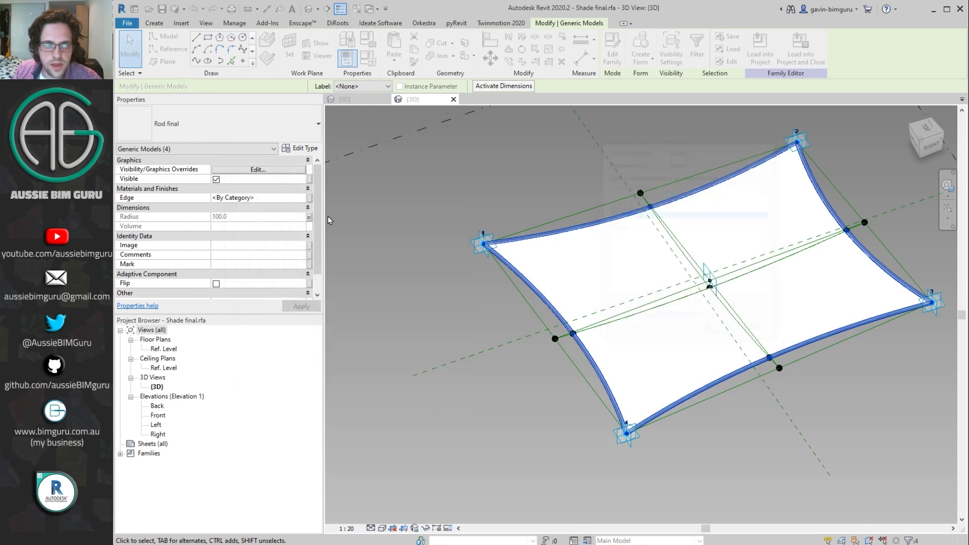
# Associate the four rods' Edge material with a new instance parameter named Rods
pyautogui.click(310, 198)
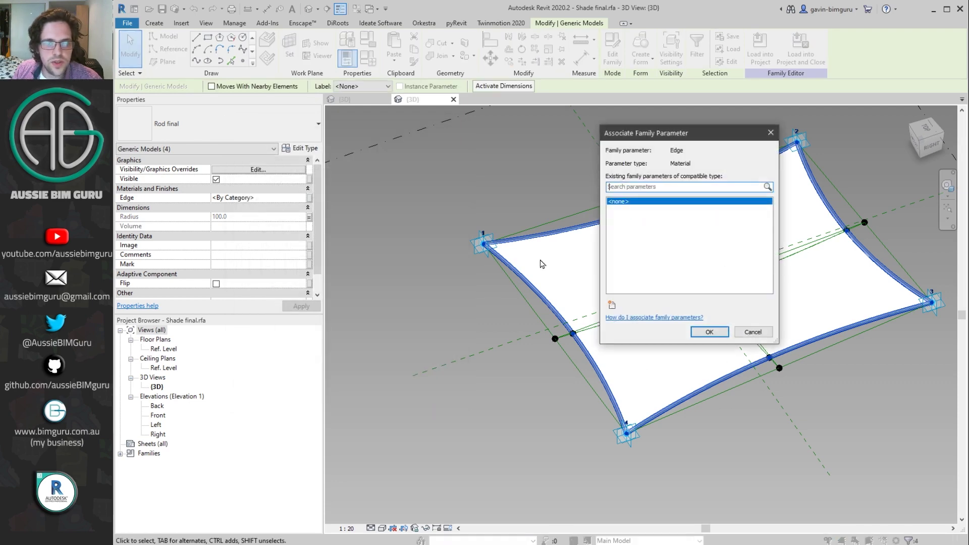
pyautogui.click(612, 305)
pyautogui.write('Rods')
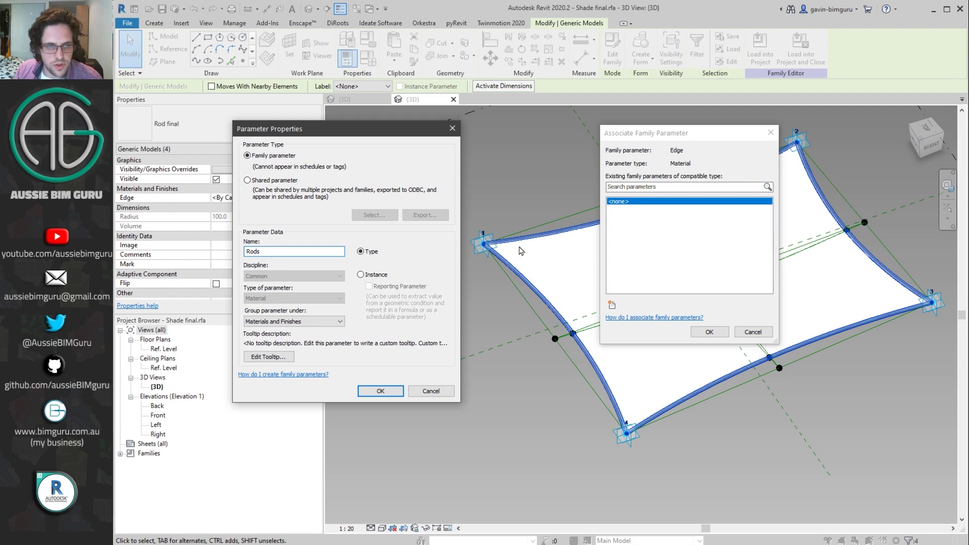
pyautogui.click(374, 275)
pyautogui.click(381, 391)
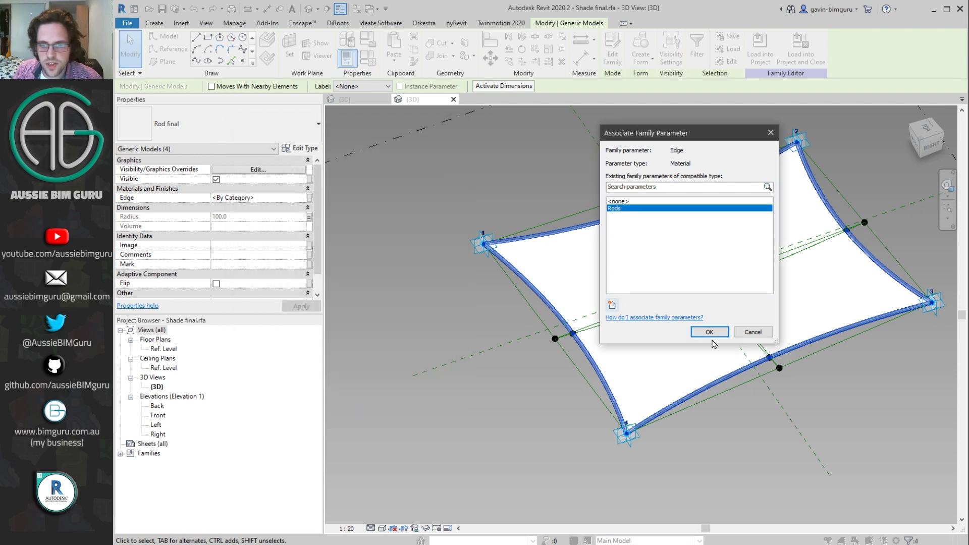
pyautogui.click(709, 332)
pyautogui.press('Escape')
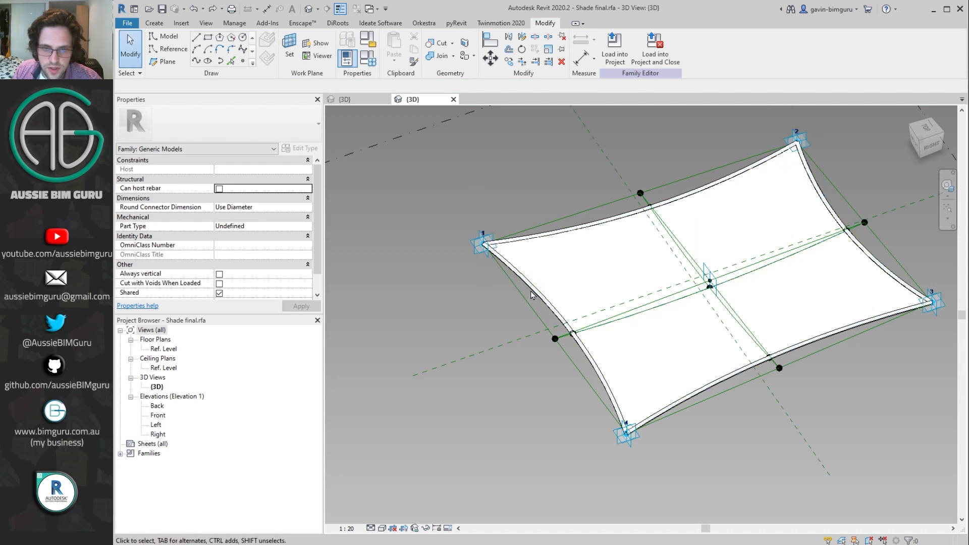
# Associate the shade surface's material with a new instance parameter named Shade
pyautogui.click(594, 228)
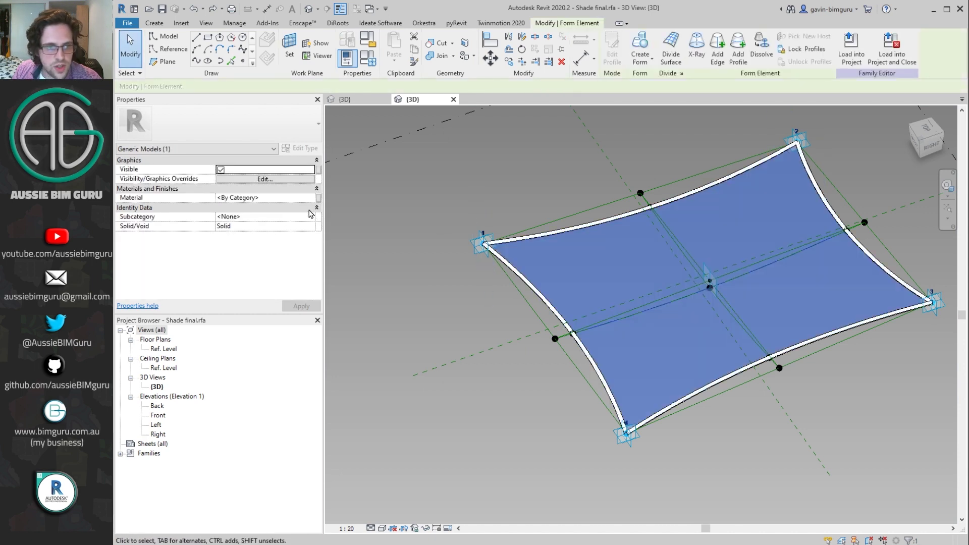
pyautogui.click(318, 198)
pyautogui.click(613, 304)
pyautogui.write('Sha')
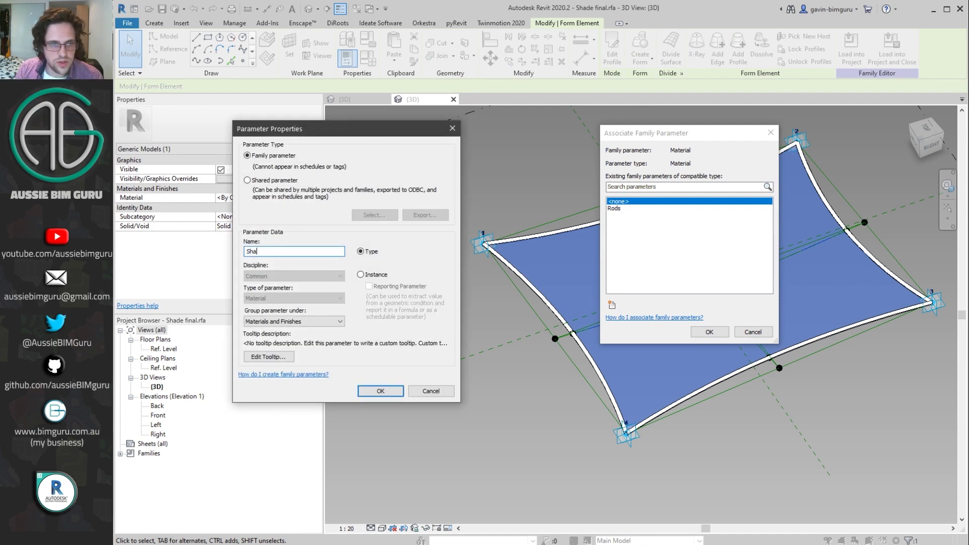
pyautogui.write('de')
pyautogui.click(373, 275)
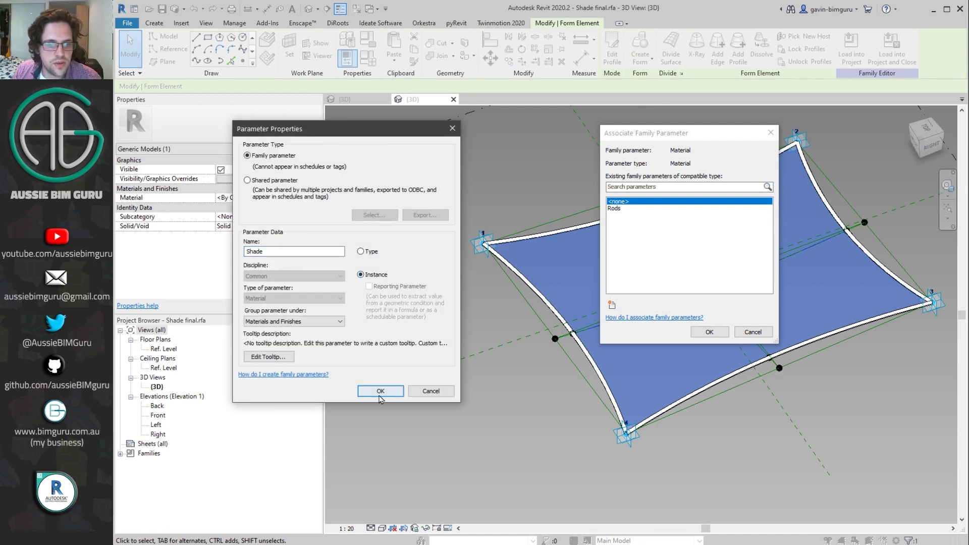
pyautogui.click(381, 391)
pyautogui.click(716, 337)
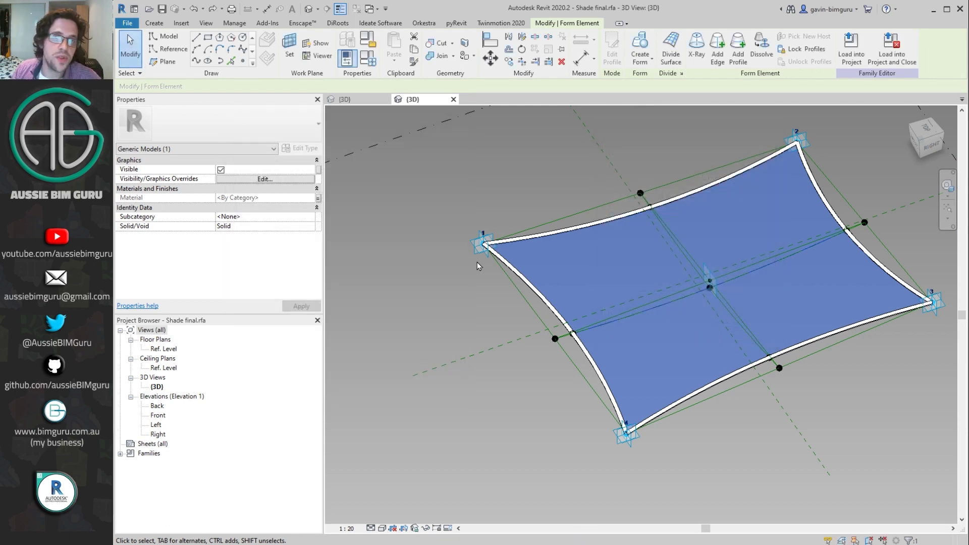
pyautogui.click(525, 182)
# Switch to the 3D view of Sample.rvt and delete the existing red shade between the blocks
pyautogui.scroll(-1, 519, 182)
pyautogui.moveTo(517, 162); pyautogui.dragTo(456, 224, button='middle')
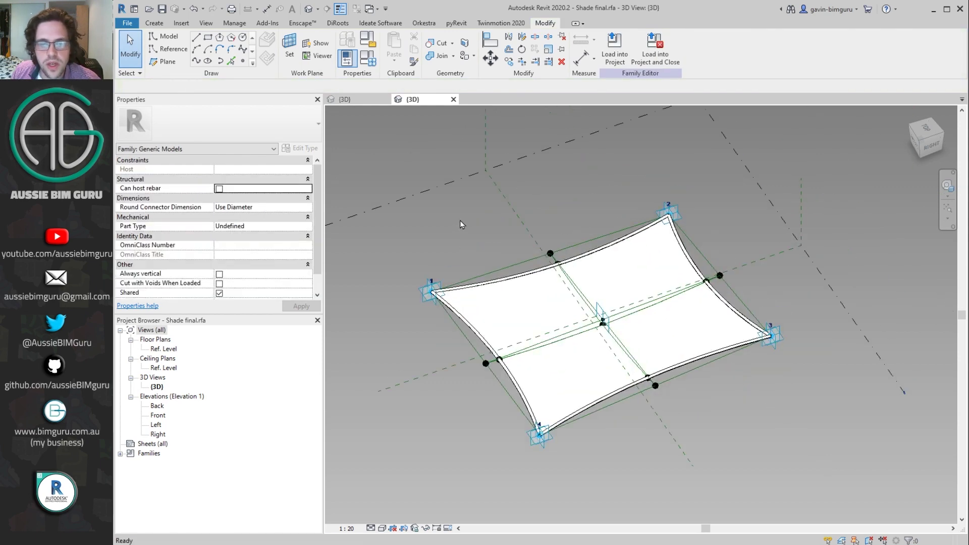
pyautogui.click(360, 103)
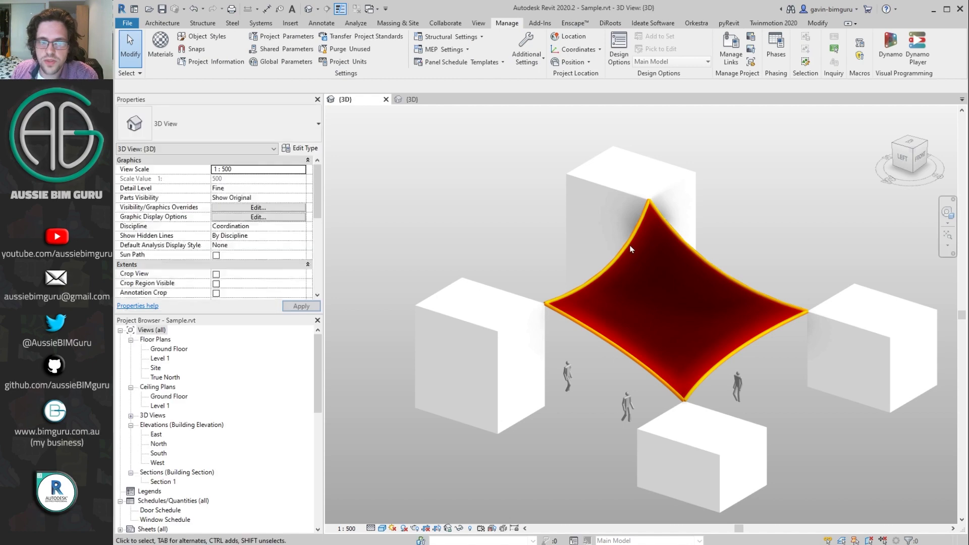
pyautogui.click(625, 242)
pyautogui.press('Delete')
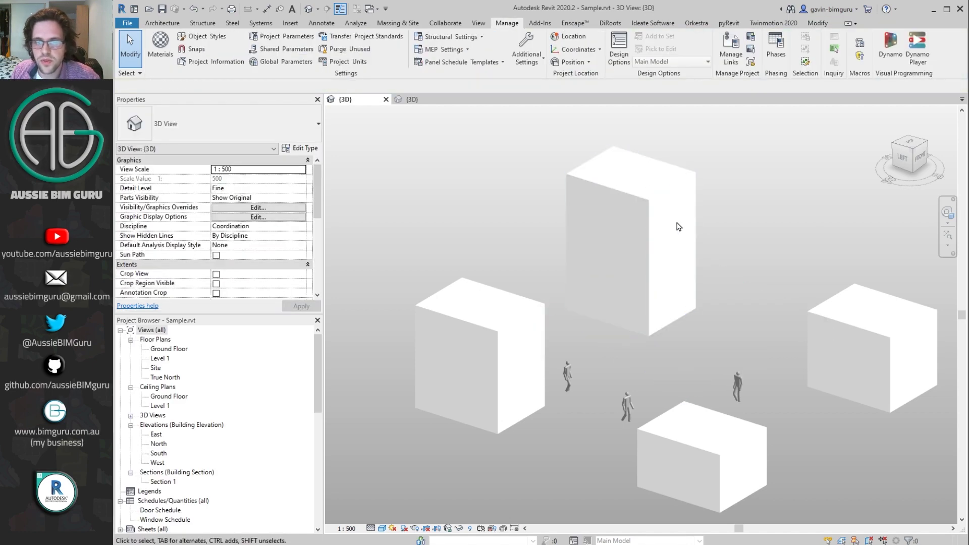
pyautogui.keyDown('shift'); pyautogui.moveTo(646, 225); pyautogui.dragTo(704, 242, button='middle'); pyautogui.keyUp('shift')
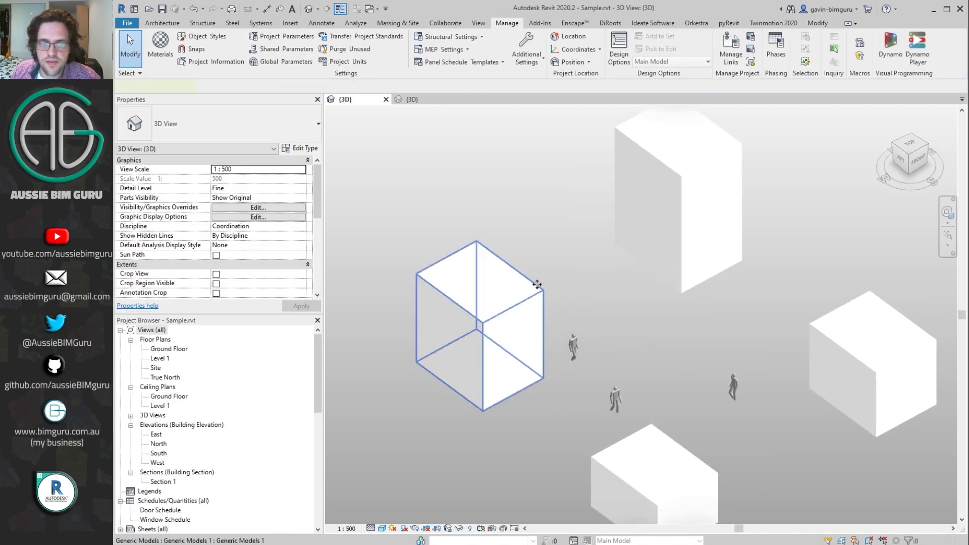
pyautogui.click(472, 303)
pyautogui.click(649, 209)
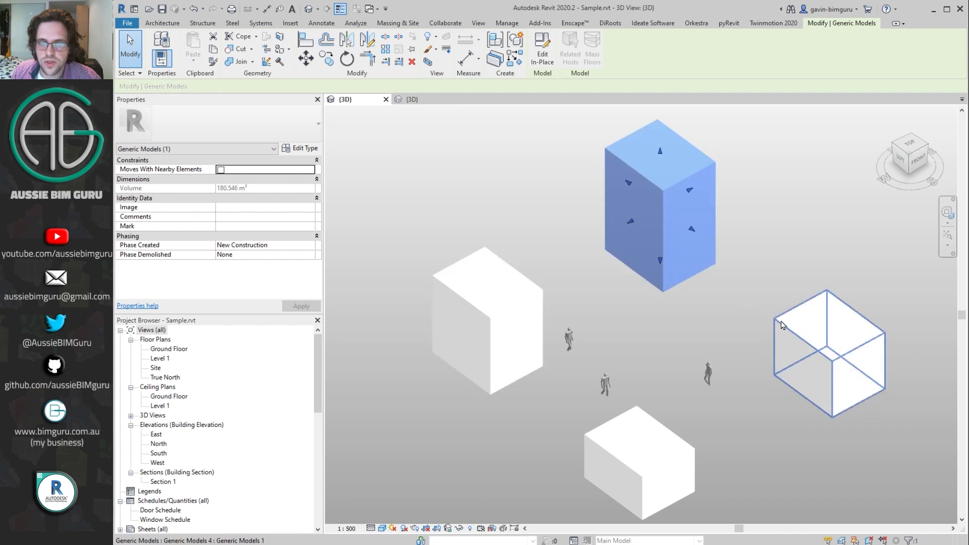
pyautogui.click(808, 353)
pyautogui.click(654, 419)
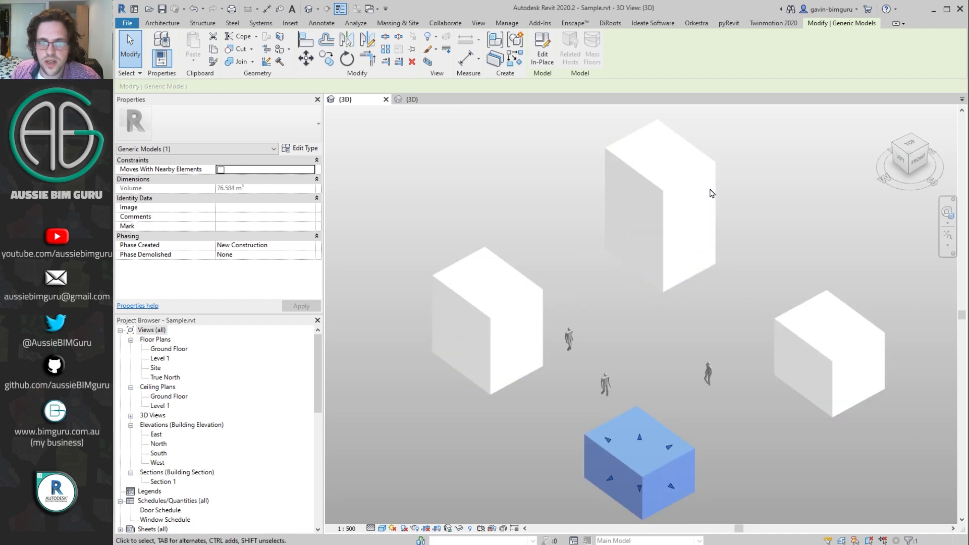
pyautogui.click(572, 187)
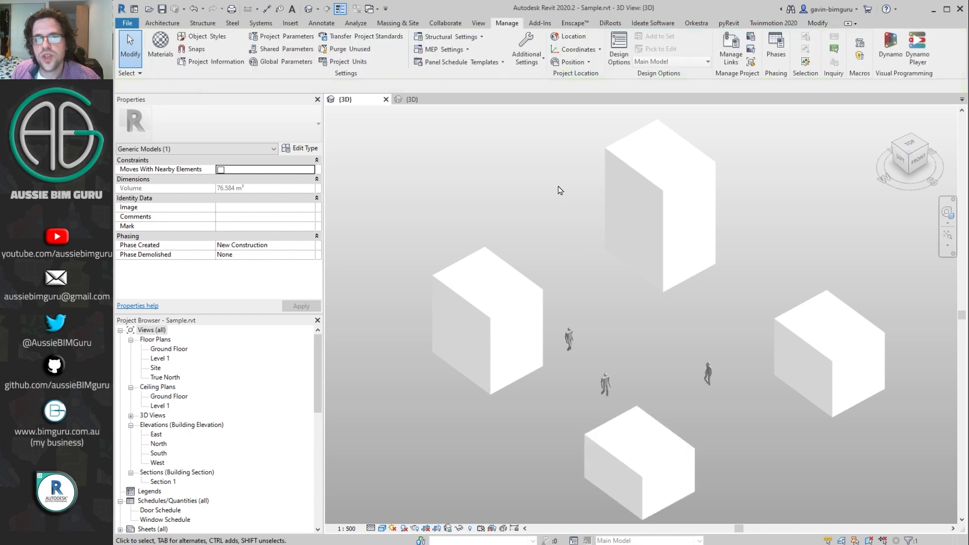
# Load Shade final into Sample.rvt and place it with its four points on the inner top corners of the four blocks
pyautogui.click(411, 99)
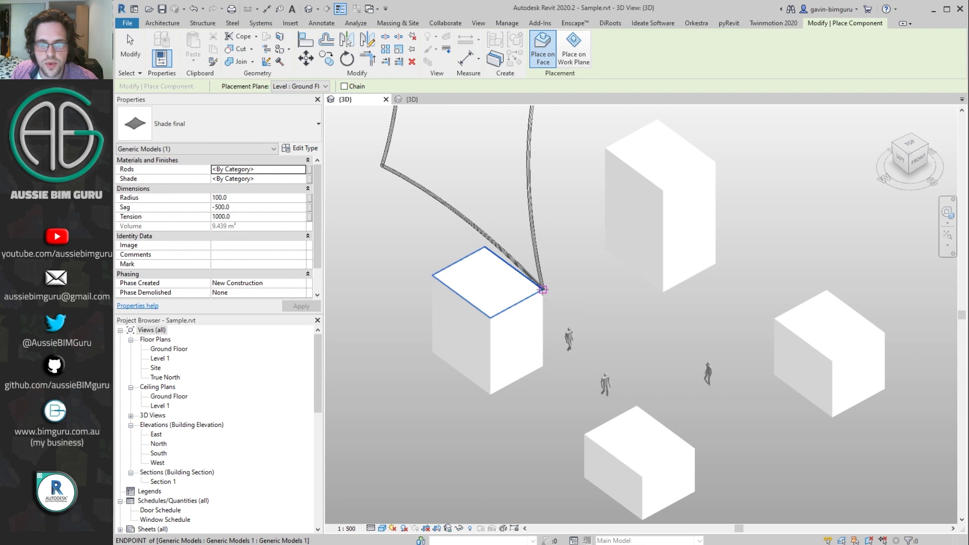
pyautogui.click(542, 290)
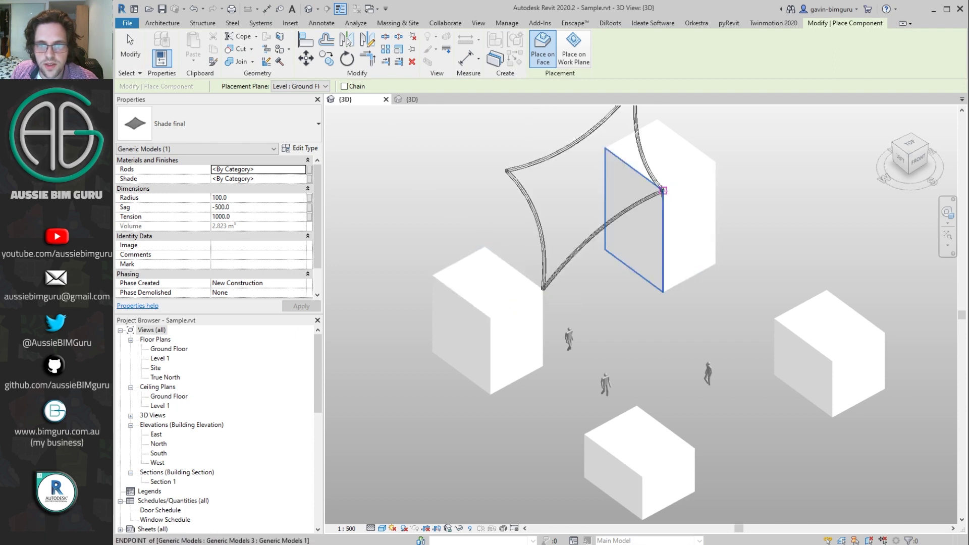
pyautogui.click(663, 191)
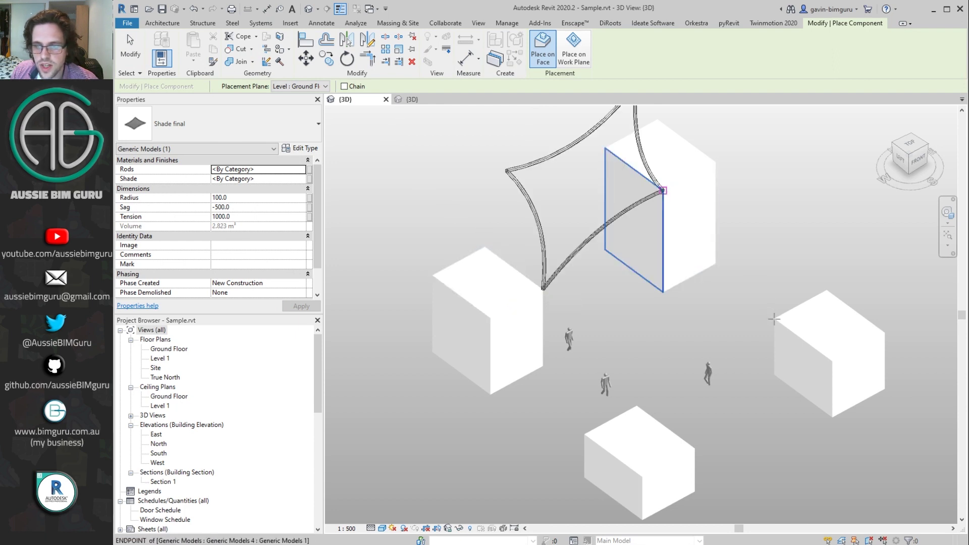
pyautogui.click(774, 318)
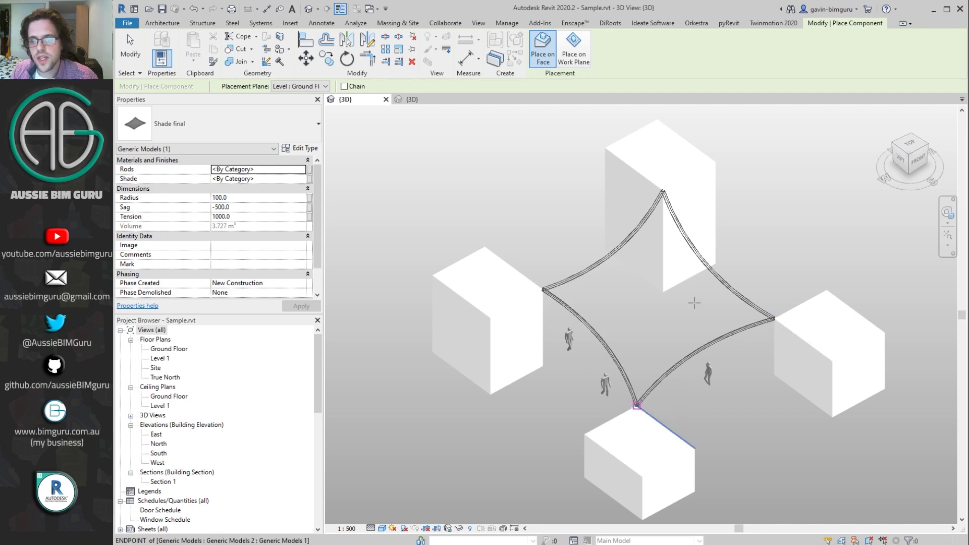
pyautogui.press('Escape')
pyautogui.press('Escape')
# Select the placed shade between the four blocks and set its Sag to -2500
pyautogui.click(685, 359)
pyautogui.scroll(2, 684, 359)
pyautogui.keyDown('shift'); pyautogui.moveTo(684, 359); pyautogui.dragTo(443, 264, button='middle'); pyautogui.keyUp('shift')
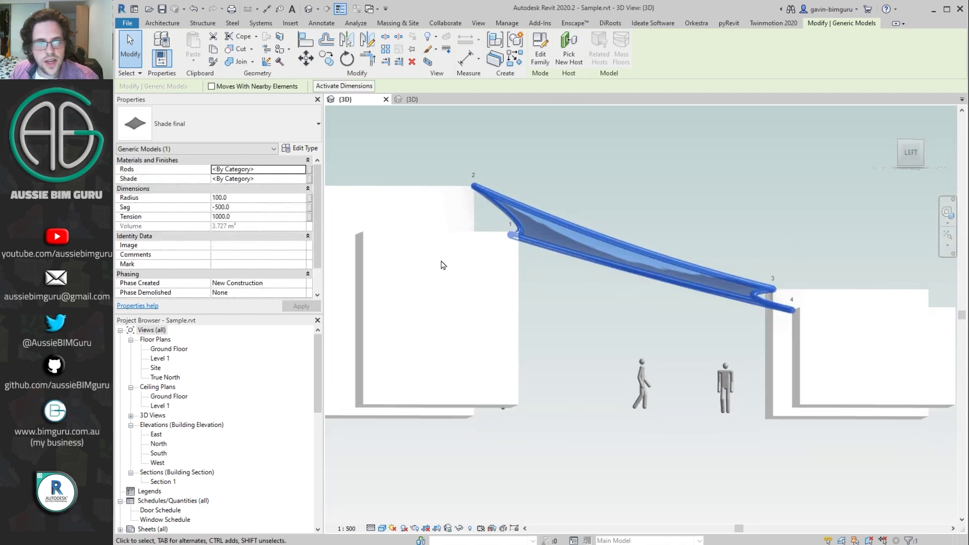
pyautogui.click(260, 208)
pyautogui.write('-')
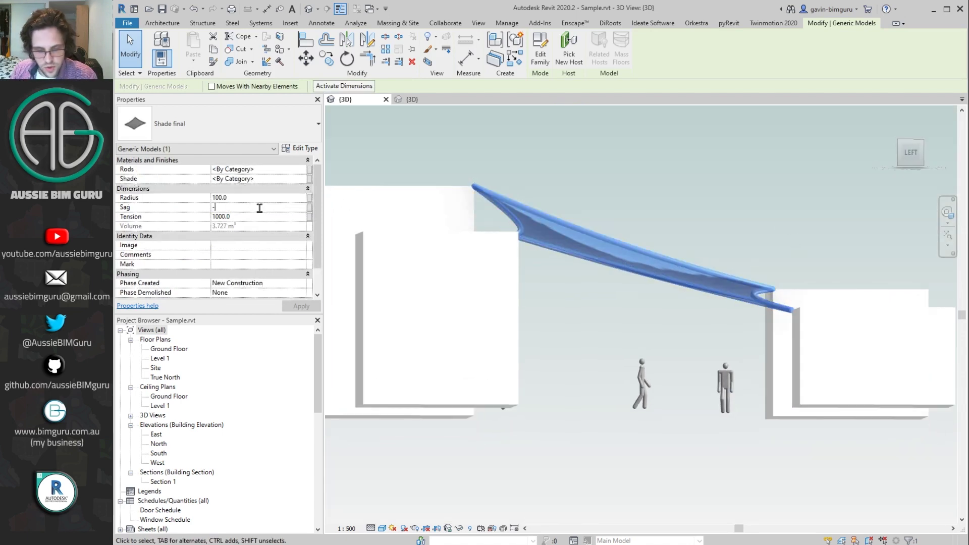
pyautogui.write('2500')
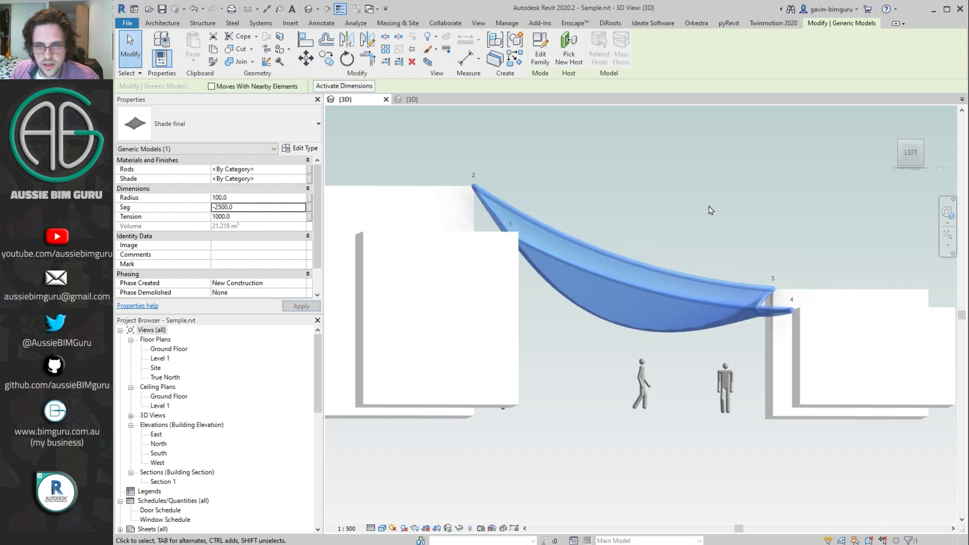
# Set the selected shade's Tension to 2000 and inspect the reshaped form from several angles
pyautogui.keyDown('shift'); pyautogui.moveTo(701, 208); pyautogui.dragTo(630, 263, button='middle'); pyautogui.keyUp('shift')
pyautogui.click(258, 218)
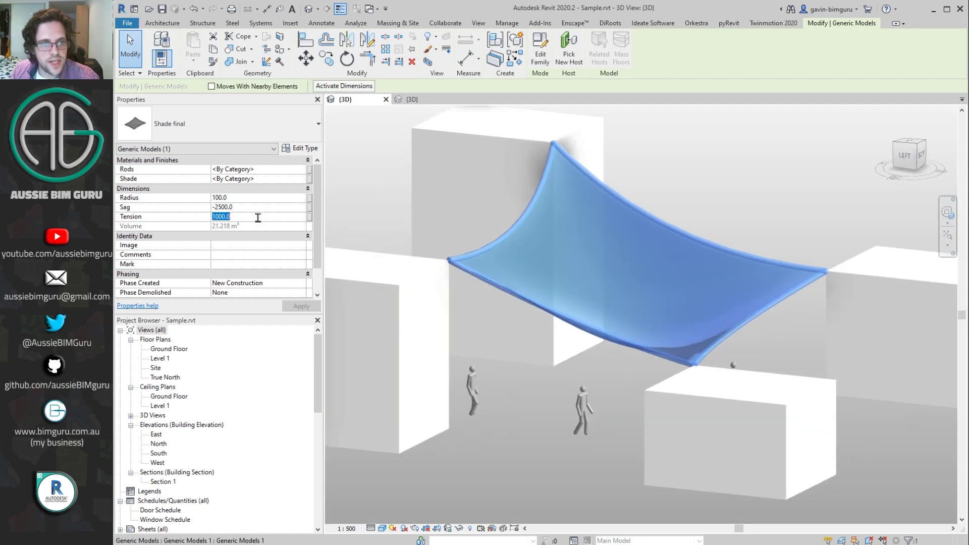
pyautogui.write('2000')
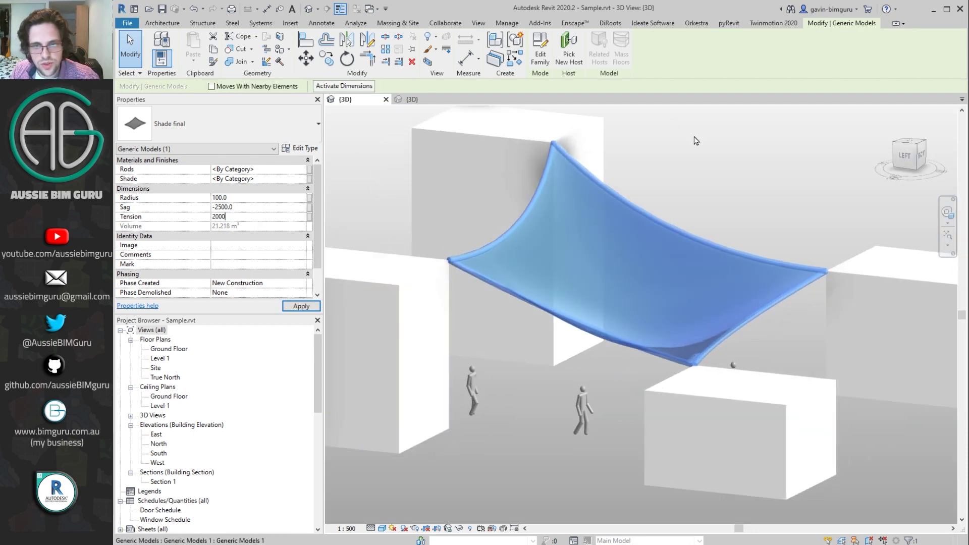
pyautogui.keyDown('shift'); pyautogui.moveTo(722, 166); pyautogui.dragTo(598, 292, button='middle'); pyautogui.keyUp('shift')
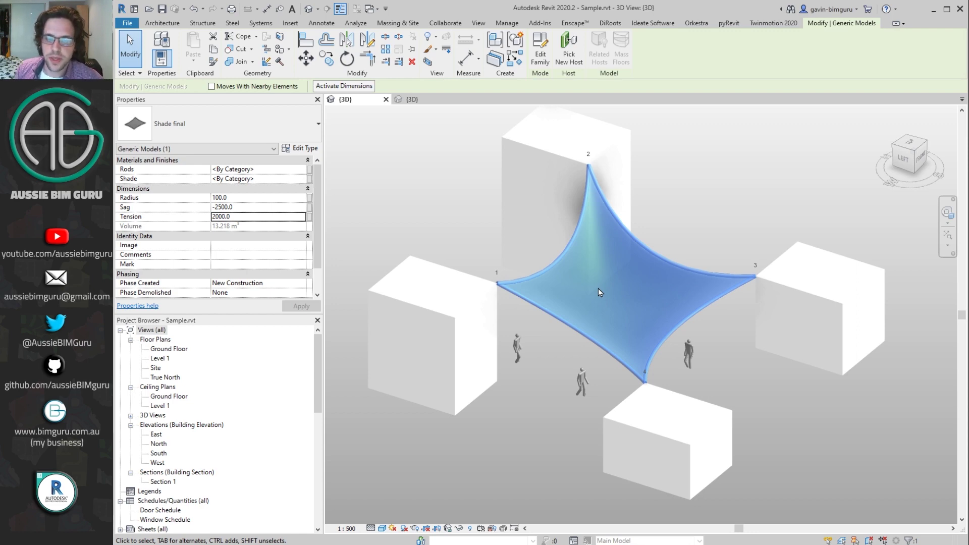
pyautogui.keyDown('shift'); pyautogui.moveTo(680, 246); pyautogui.dragTo(589, 216, button='middle'); pyautogui.keyUp('shift')
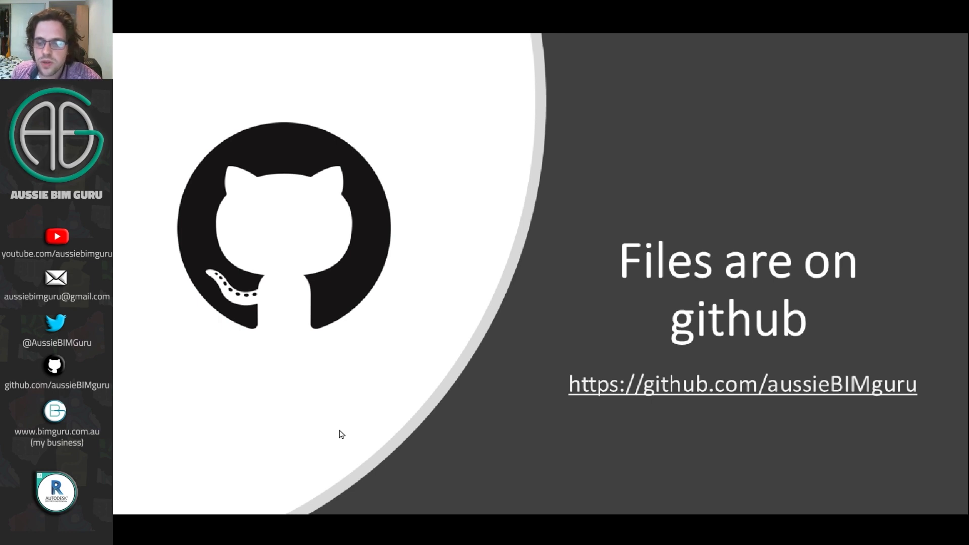
pyautogui.click(341, 434)
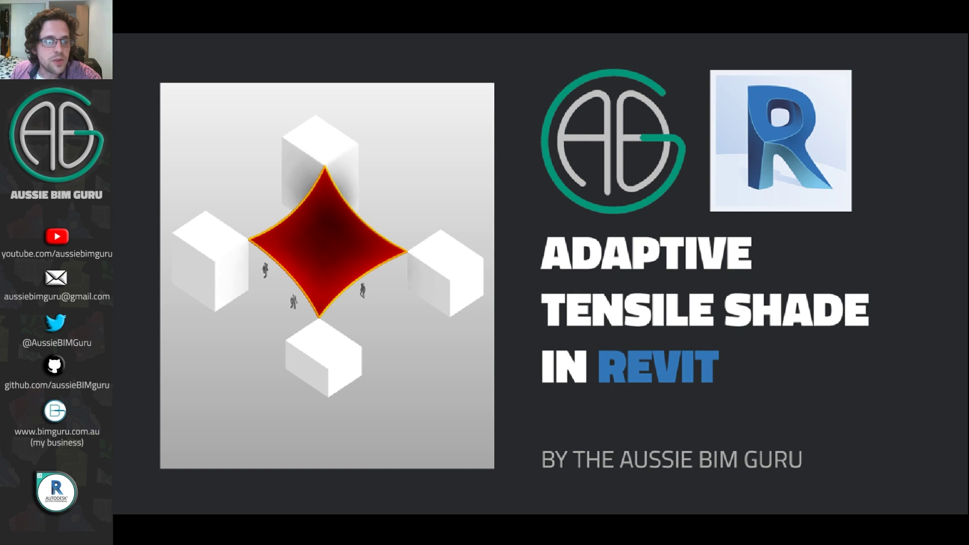